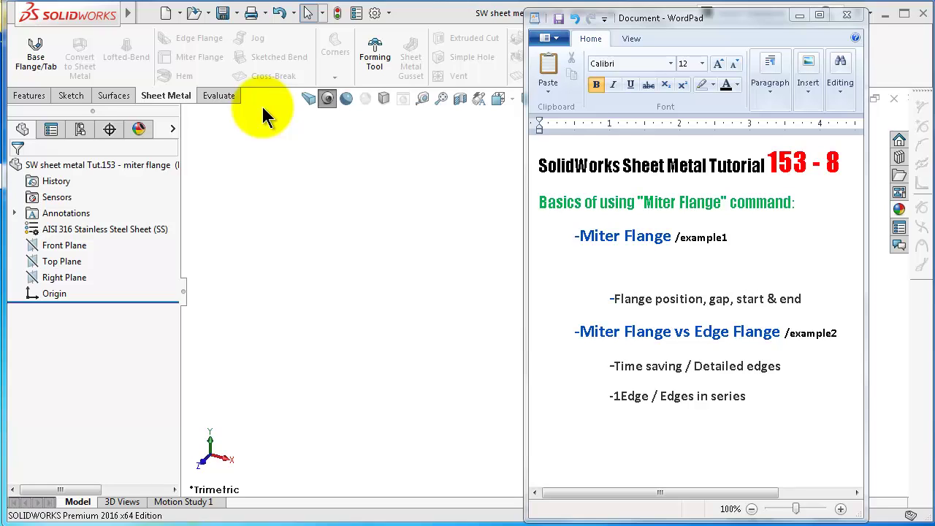
Step: Sketch a center rectangle on the Top Plane, centered on the origin
{"action": "left_click", "coordinate": [444, 361]}
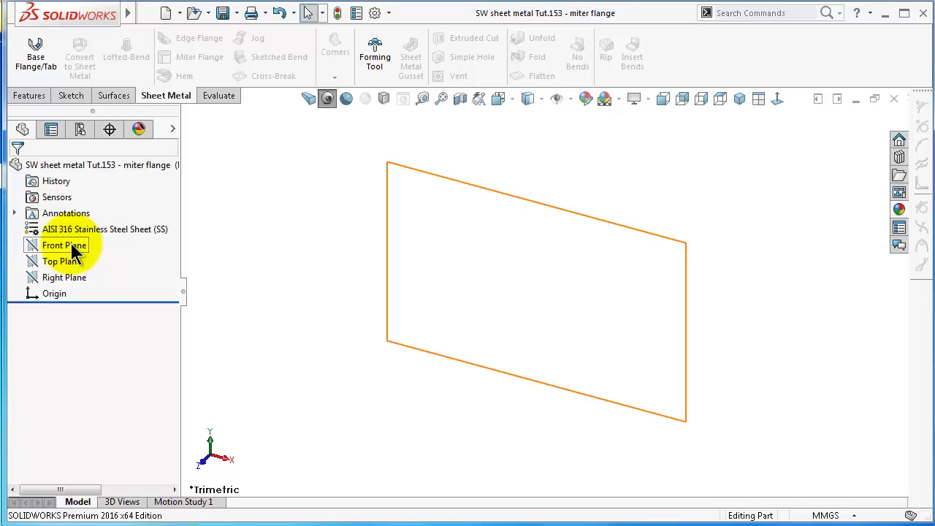
{"action": "left_click", "coordinate": [64, 261]}
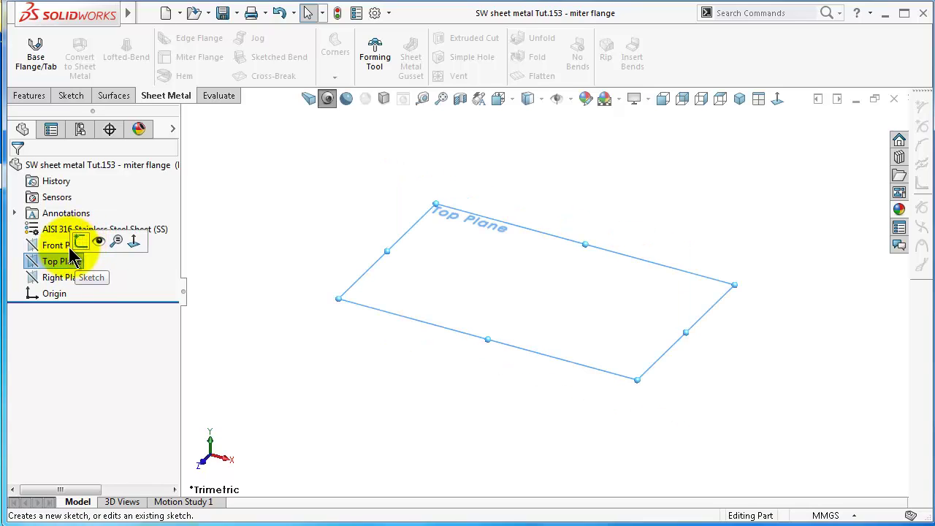
{"action": "left_click", "coordinate": [35, 61]}
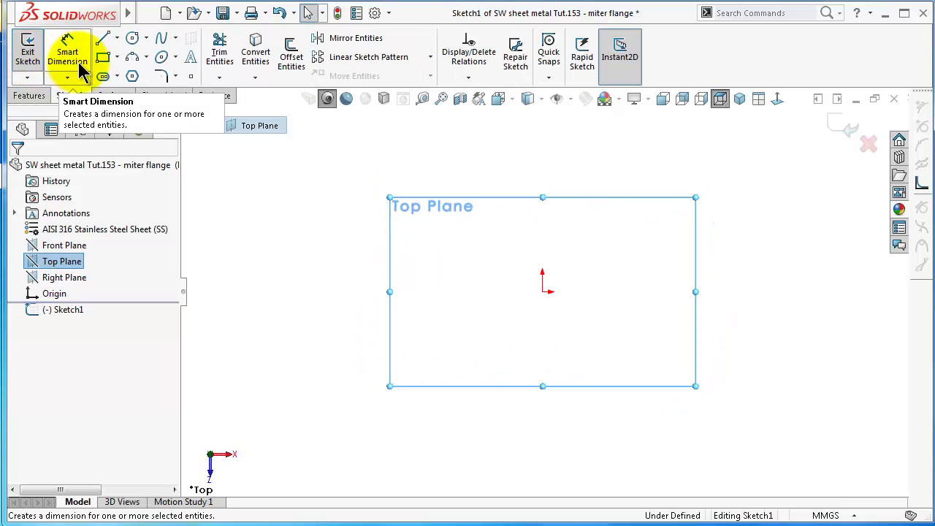
{"action": "left_click", "coordinate": [117, 57]}
{"action": "left_click", "coordinate": [135, 92]}
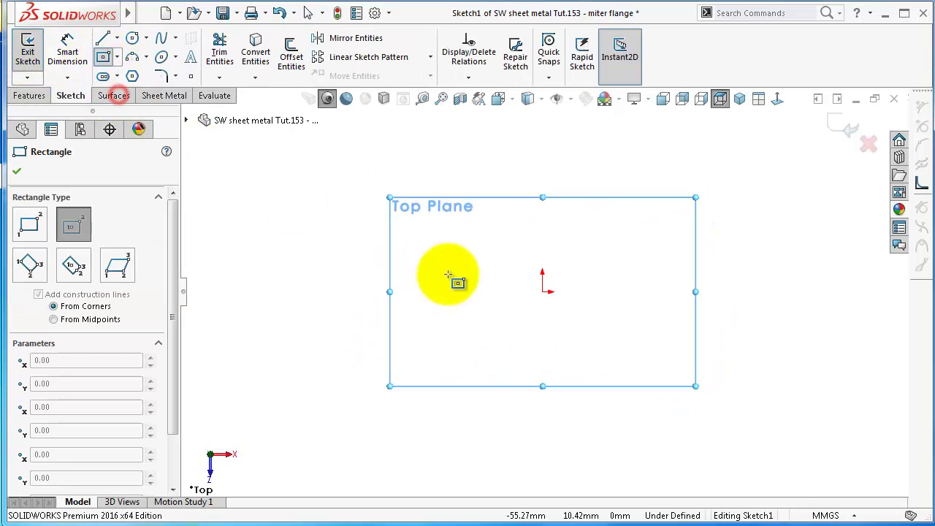
{"action": "left_click", "coordinate": [546, 293]}
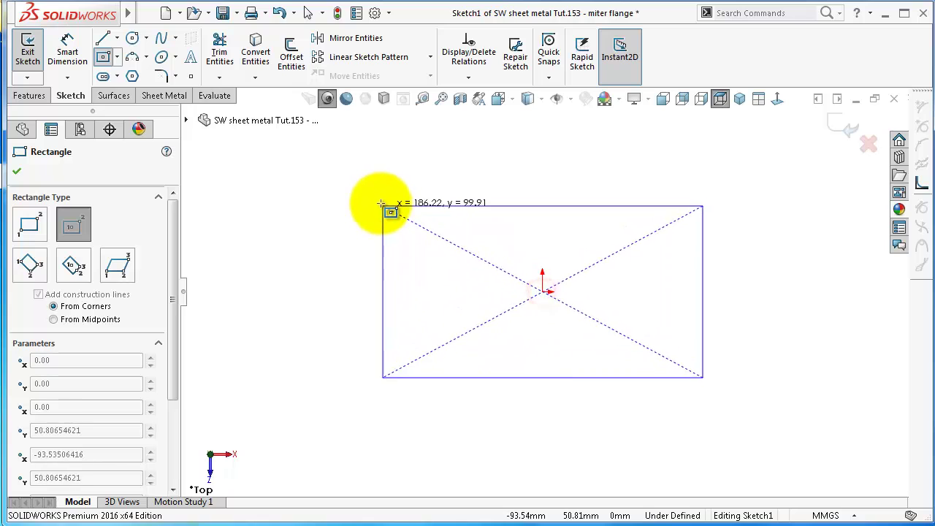
{"action": "left_click", "coordinate": [379, 191]}
Step: Dimension the rectangle to 50 mm for its vertical side and 100 mm for its horizontal side
{"action": "right_click_drag", "start_coordinate": [328, 250], "coordinate": [325, 157]}
{"action": "left_click", "coordinate": [377, 212]}
{"action": "left_click", "coordinate": [334, 209]}
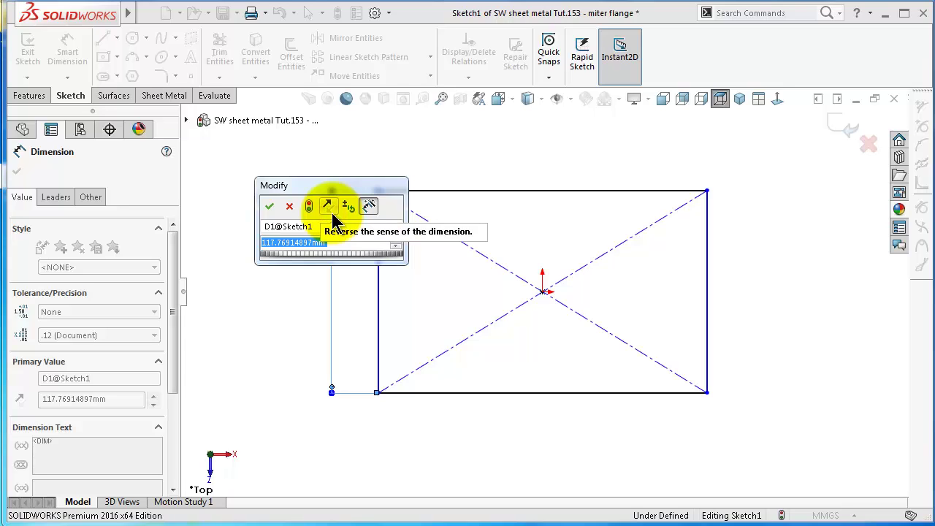
{"action": "type", "text": "5"}
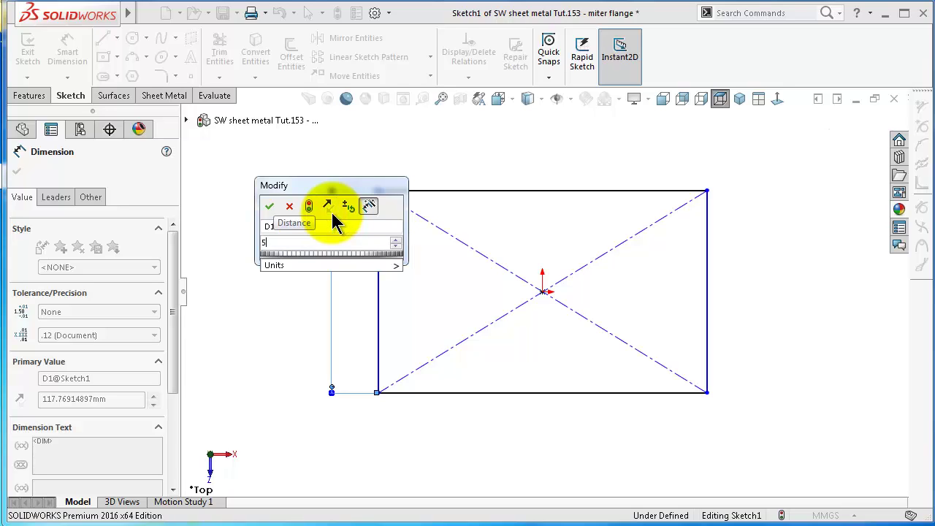
{"action": "type", "text": "0"}
{"action": "key", "text": "Return"}
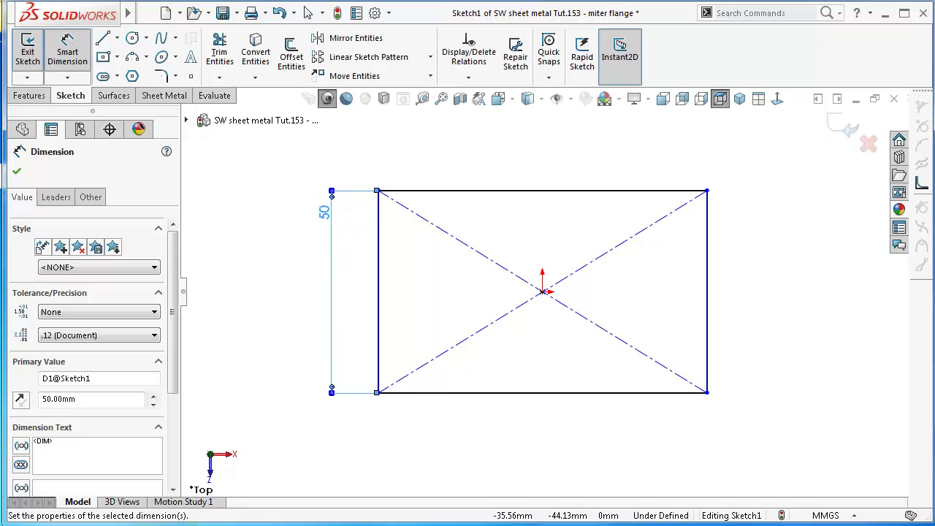
{"action": "left_click", "coordinate": [575, 395]}
{"action": "left_click", "coordinate": [575, 416]}
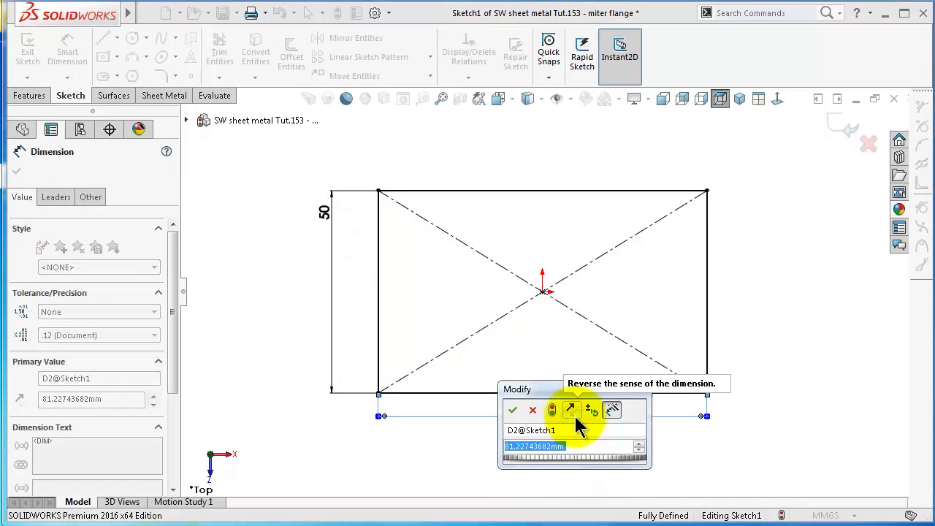
{"action": "type", "text": "100"}
{"action": "key", "text": "Return"}
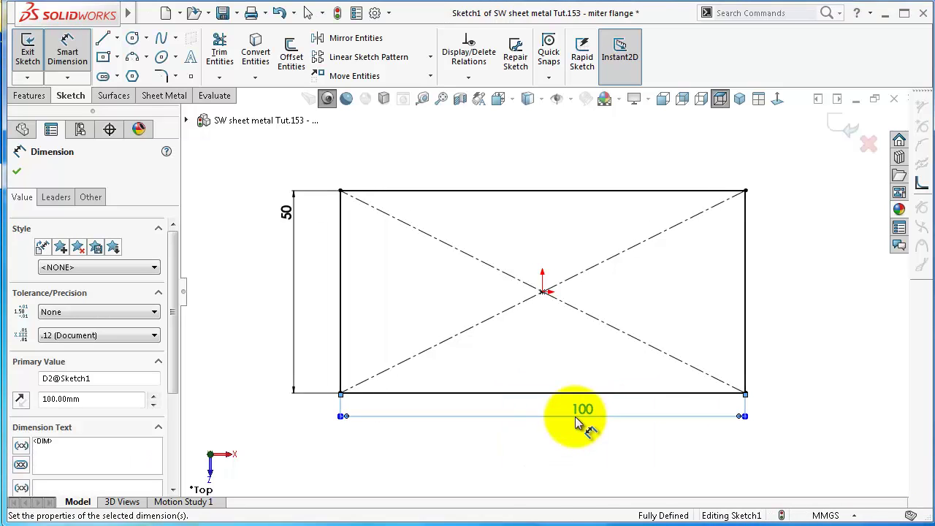
{"action": "left_click", "coordinate": [19, 175]}
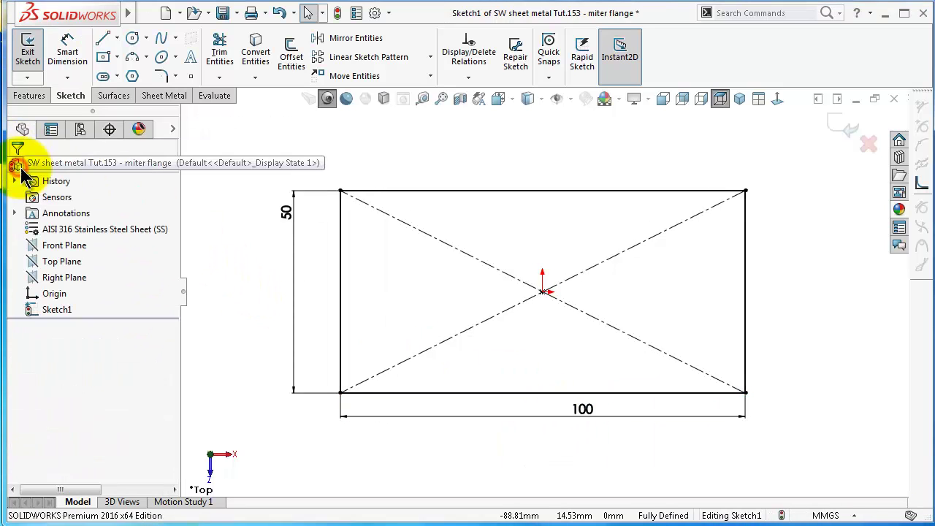
Step: Create a 1 mm thick base flange from the rectangle sketch, with a K-Factor of 0.4 and rectangular relief
{"action": "left_click", "coordinate": [169, 96]}
{"action": "left_click", "coordinate": [37, 55]}
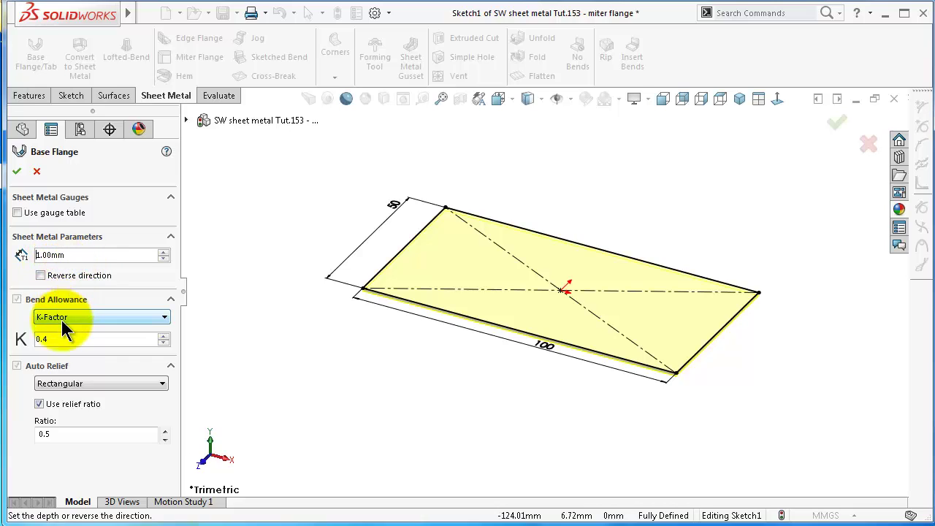
{"action": "left_click", "coordinate": [17, 174]}
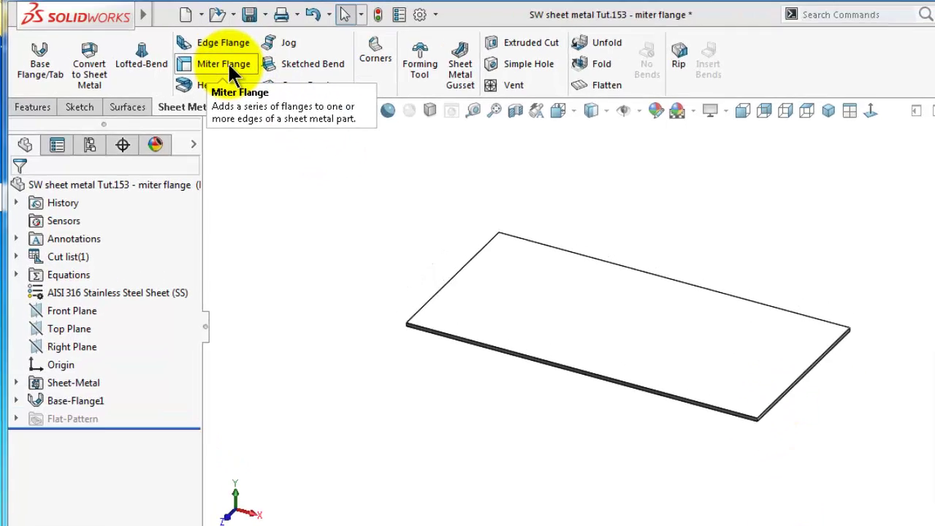
Step: Start a miter flange from the plate's long front edge near its right end and view the profile sketch plane straight on
{"action": "left_click", "coordinate": [228, 62]}
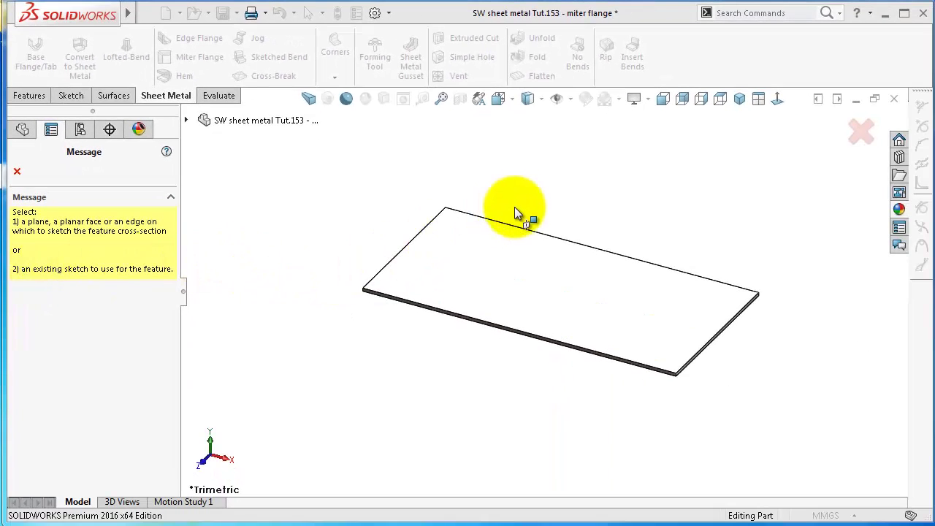
{"action": "left_click", "coordinate": [586, 367]}
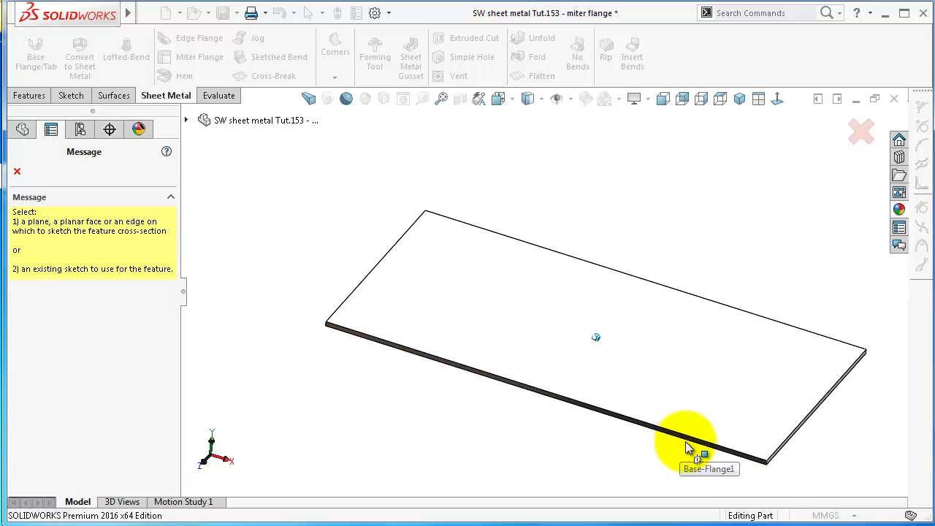
{"action": "left_click", "coordinate": [687, 447]}
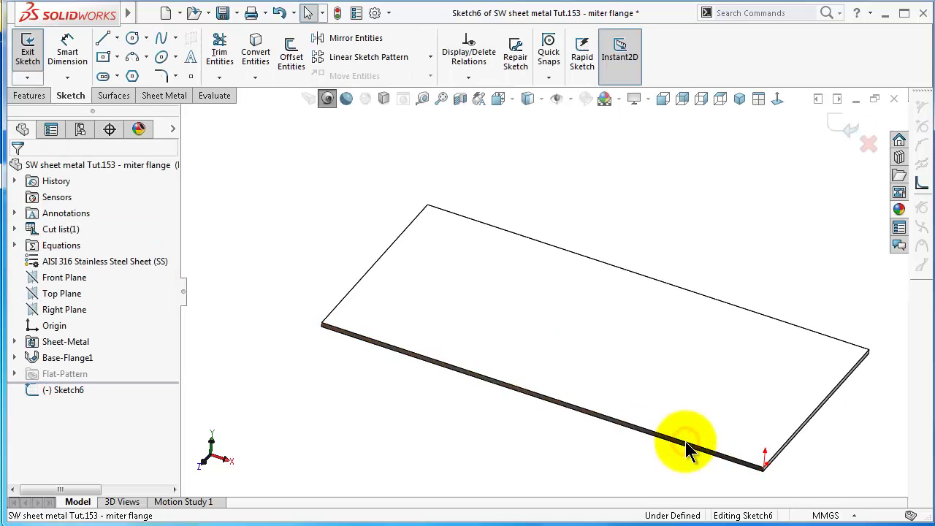
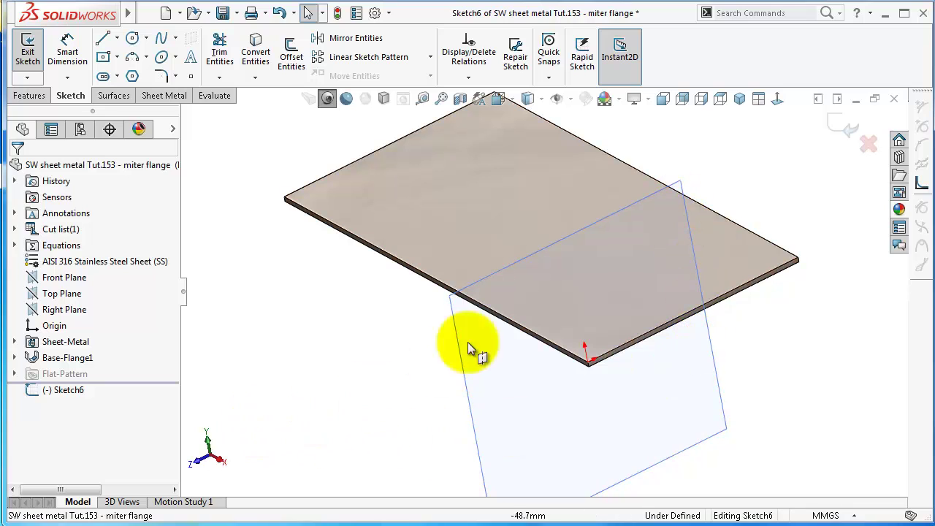
{"action": "key", "text": "ctrl+8"}
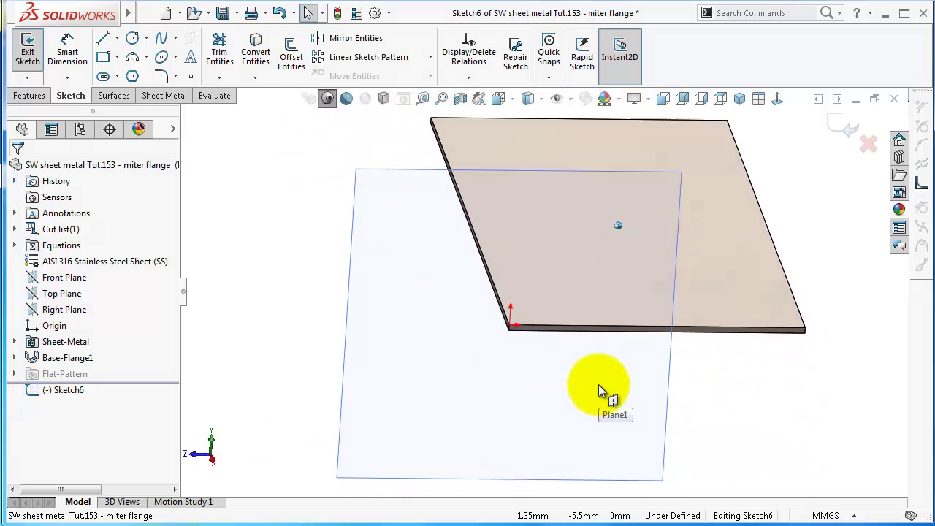
{"action": "left_click", "coordinate": [776, 102]}
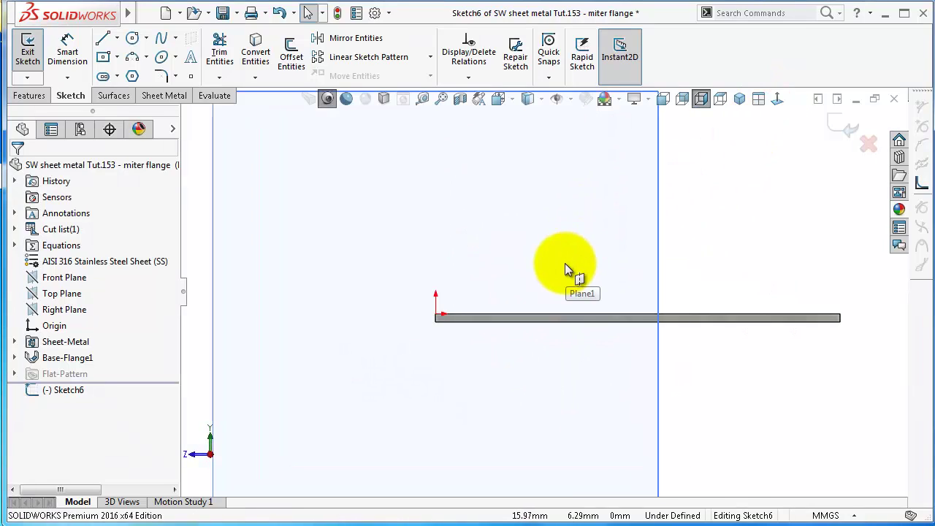
Step: Sketch a vertical profile line about 15 mm long, going up from the sketch origin at the plate's upper corner
{"action": "left_click", "coordinate": [104, 44]}
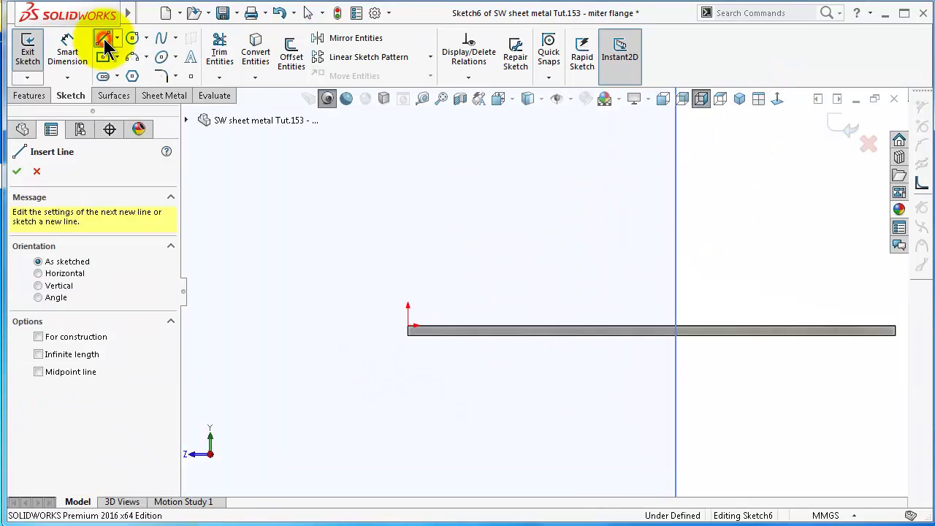
{"action": "left_click", "coordinate": [410, 324]}
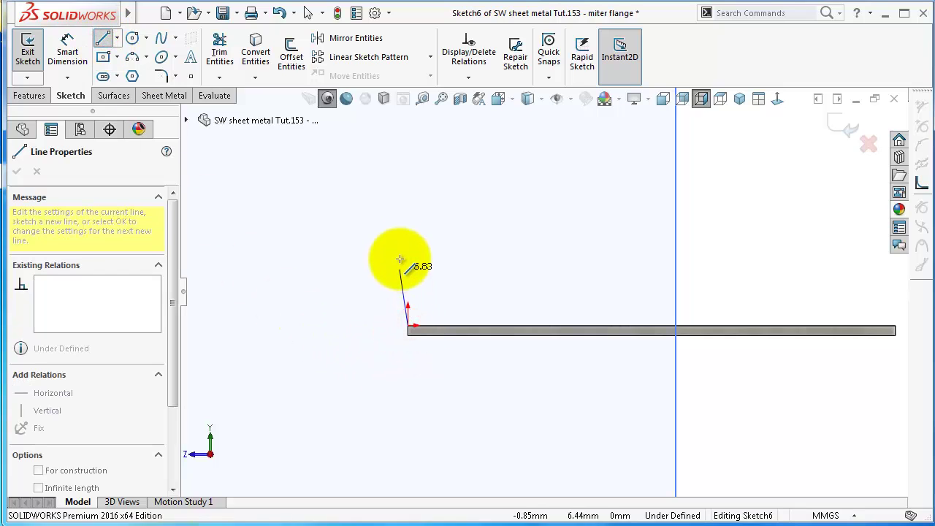
{"action": "left_click", "coordinate": [407, 179]}
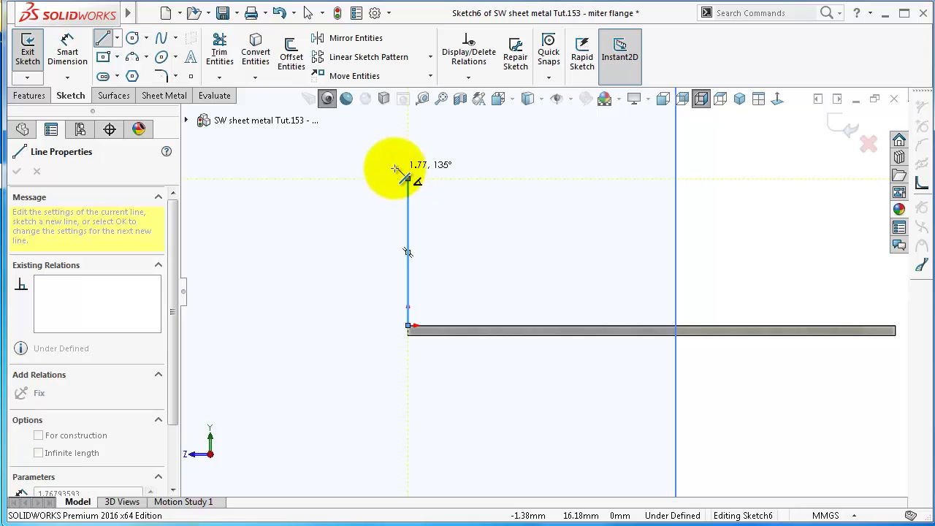
{"action": "double_click", "coordinate": [336, 225]}
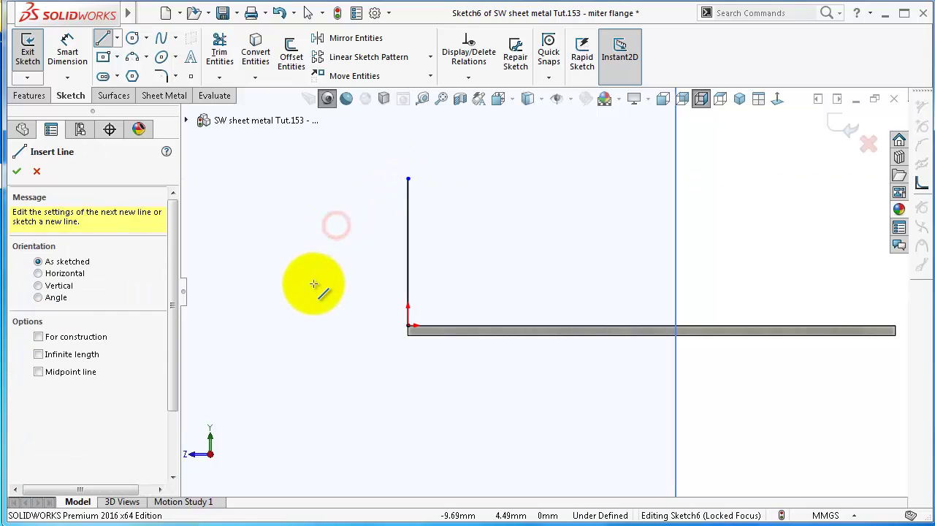
Step: Set the vertical profile line's length to 50 mm
{"action": "right_click_drag", "start_coordinate": [313, 285], "coordinate": [312, 174]}
{"action": "left_click", "coordinate": [408, 204]}
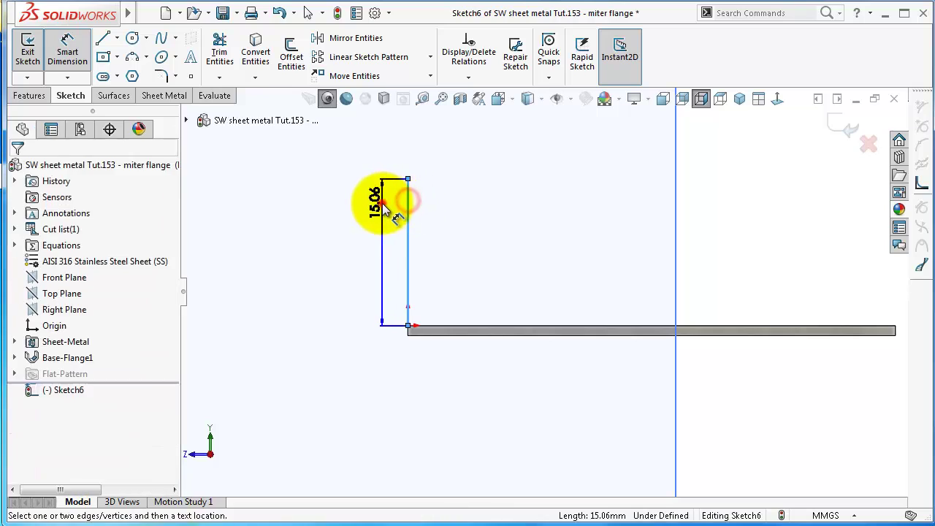
{"action": "left_click", "coordinate": [386, 212]}
{"action": "type", "text": "50"}
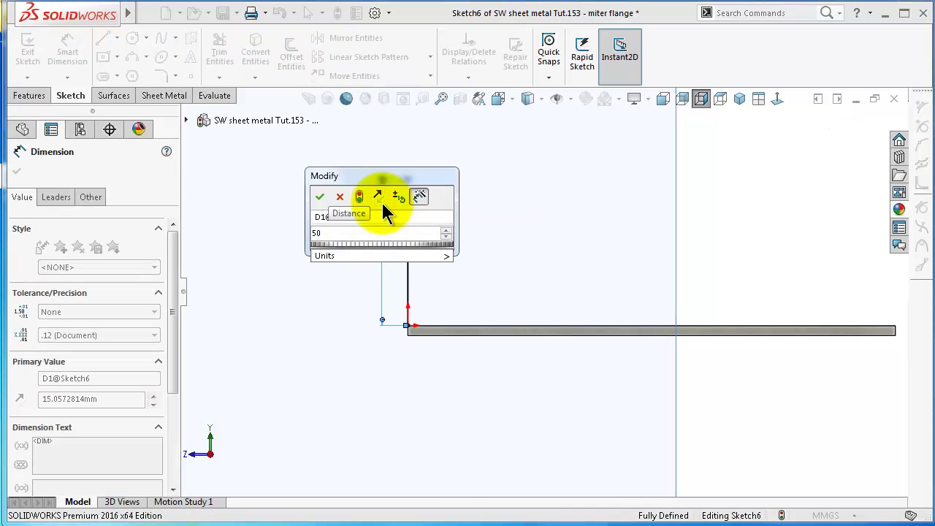
{"action": "left_click", "coordinate": [319, 196]}
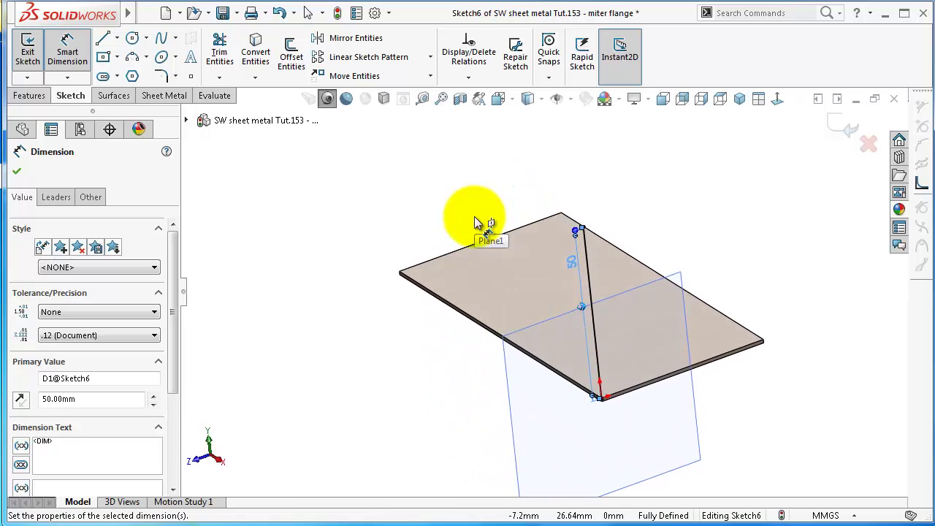
Step: Create the miter flange along the front edge with the default radius, 0.25 mm gap distance and zero start and end offsets
{"action": "scroll", "coordinate": [528, 330], "scroll_direction": "down", "scroll_amount": 3}
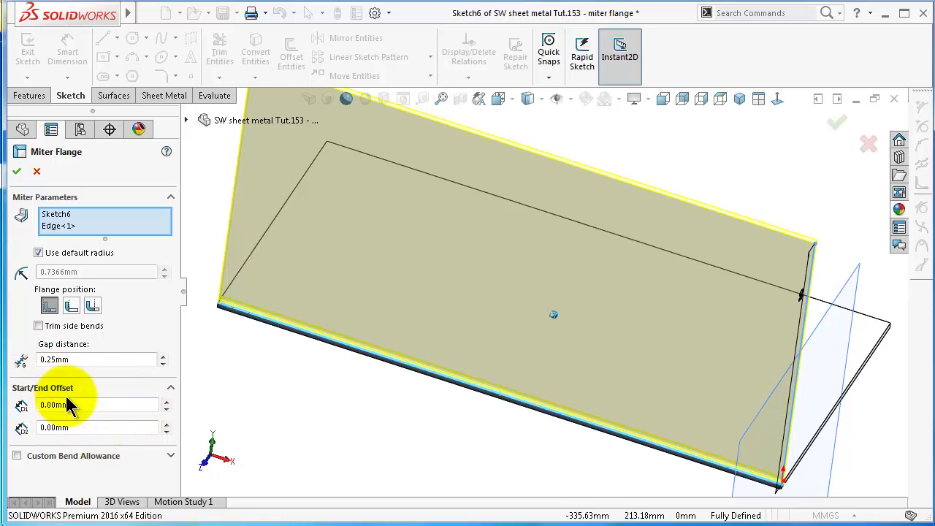
{"action": "left_click", "coordinate": [18, 175]}
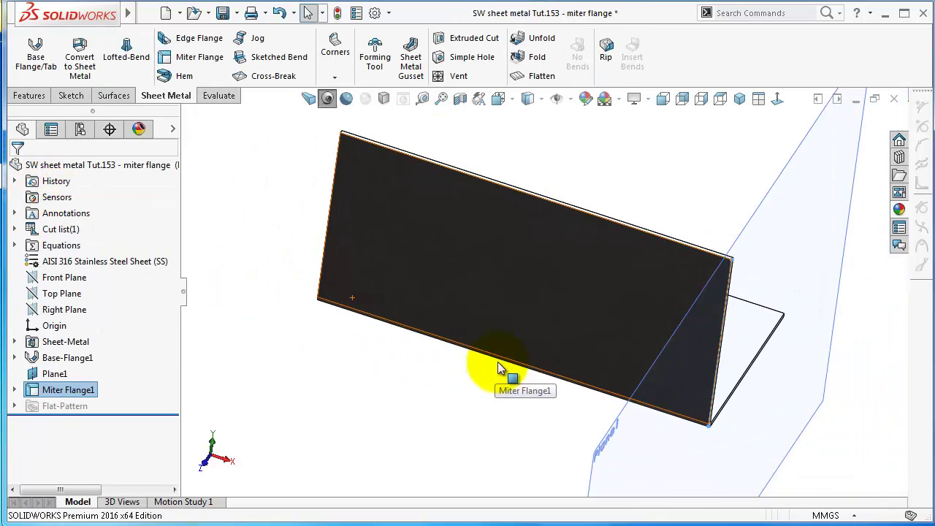
{"action": "middle_click_drag", "start_coordinate": [728, 224], "coordinate": [729, 244]}
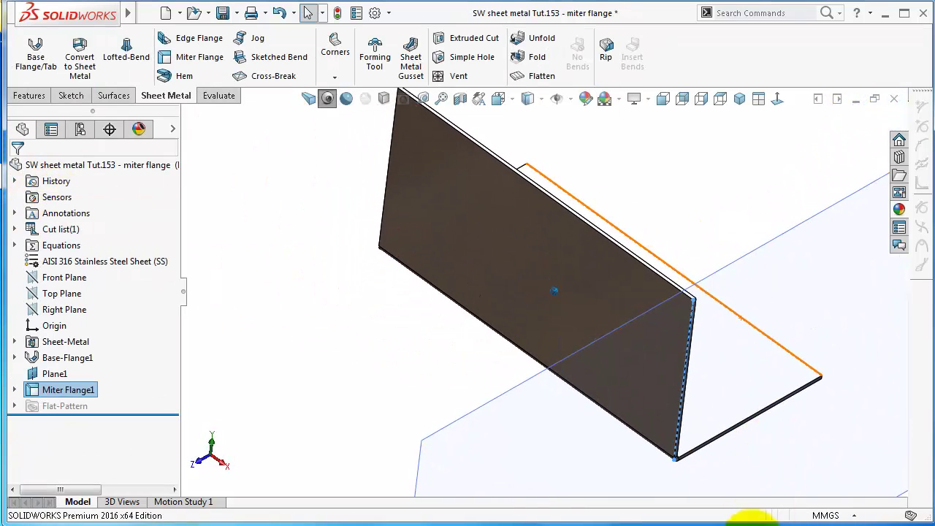
{"action": "key", "text": "Escape"}
{"action": "left_click", "coordinate": [382, 359]}
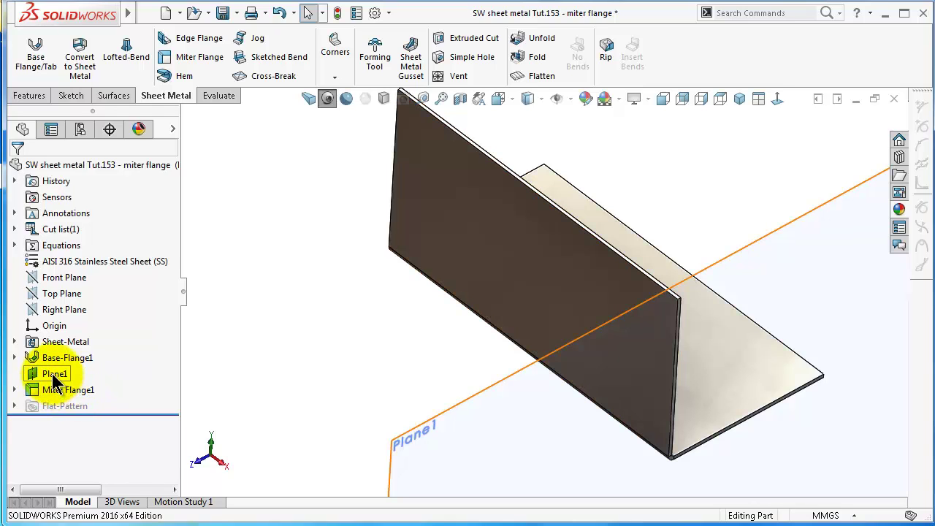
Step: Examine the finished miter flange and its profile plane from several sides
{"action": "mouse_move", "coordinate": [374, 355]}
{"action": "middle_mouse_down"}
{"action": "mouse_move", "coordinate": [484, 360]}
{"action": "mouse_move", "coordinate": [523, 294]}
{"action": "mouse_move", "coordinate": [567, 275]}
{"action": "middle_mouse_up"}
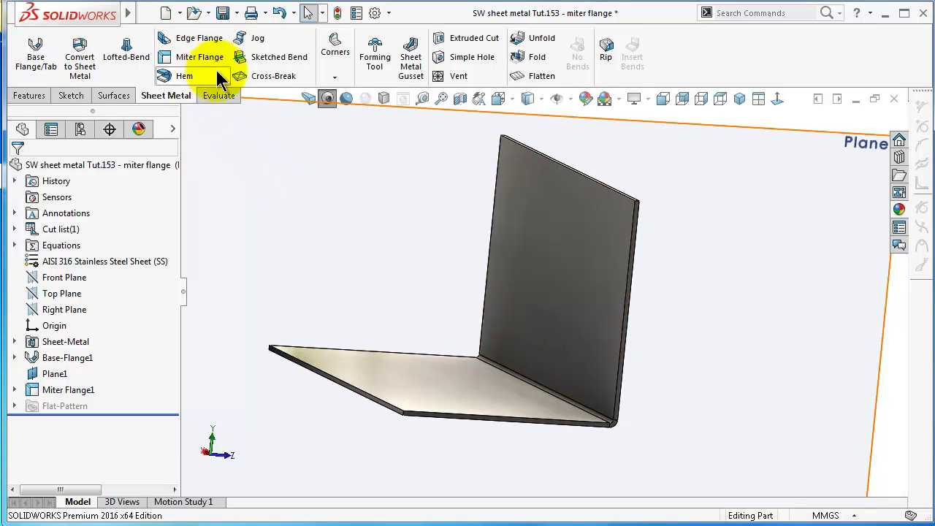
{"action": "key", "text": "Left"}
{"action": "key", "text": "Left"}
{"action": "key", "text": "Left"}
{"action": "key", "text": "Left"}
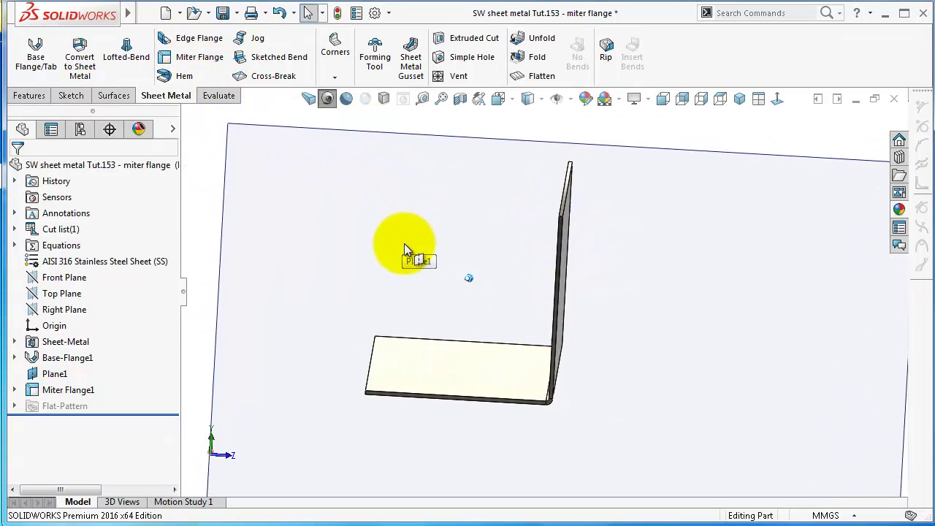
{"action": "key", "text": "Left"}
{"action": "key", "text": "Left"}
{"action": "key", "text": "Left"}
{"action": "key", "text": "Left"}
{"action": "key", "text": "Left"}
{"action": "key", "text": "Left"}
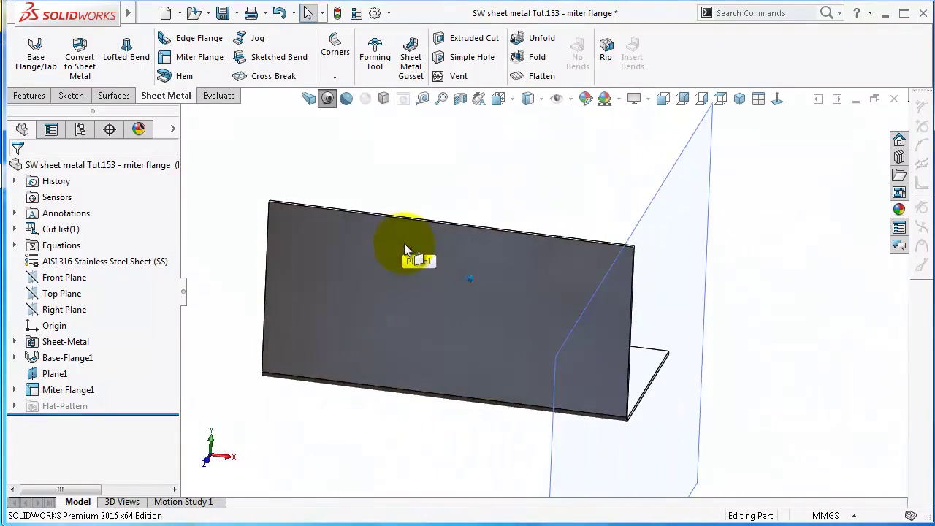
{"action": "key", "text": "Left"}
{"action": "key", "text": "Left"}
{"action": "key", "text": "Left"}
{"action": "key", "text": "Left"}
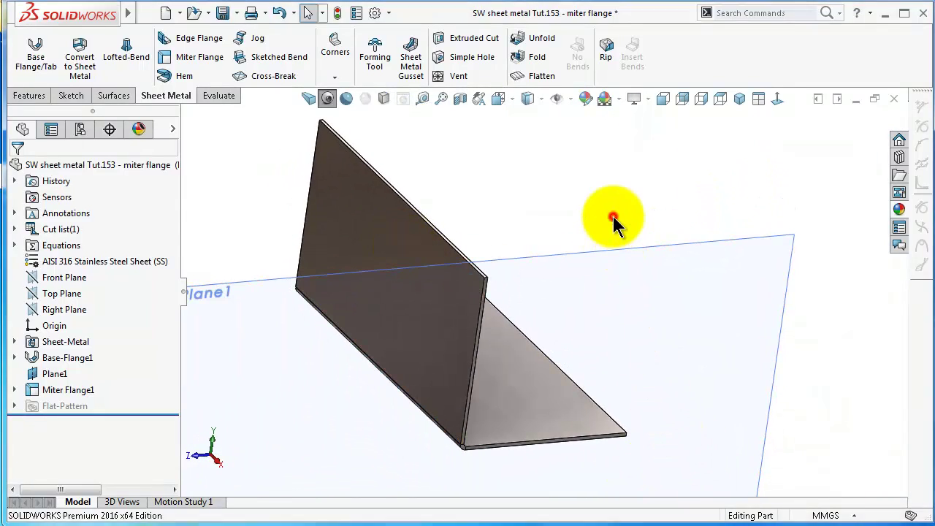
{"action": "key", "text": "Left"}
{"action": "key", "text": "Left"}
{"action": "key", "text": "Left"}
{"action": "key", "text": "Left"}
{"action": "key", "text": "Left"}
{"action": "key", "text": "Left"}
{"action": "key", "text": "Right"}
{"action": "key", "text": "Right"}
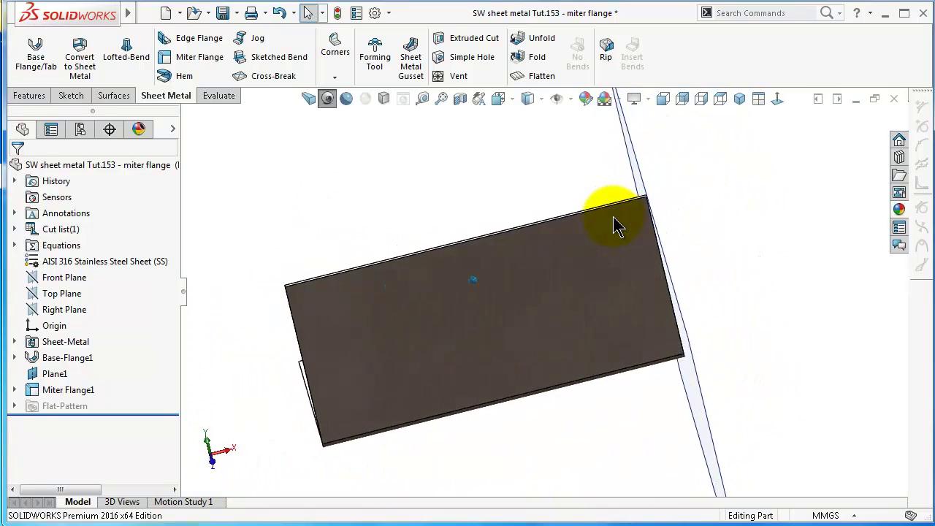
Step: Edit the miter flange to add the base plate's other three edges, so that it runs around all four sides
{"action": "key", "text": "Right"}
{"action": "key", "text": "Right"}
{"action": "key", "text": "Right"}
{"action": "key", "text": "Right"}
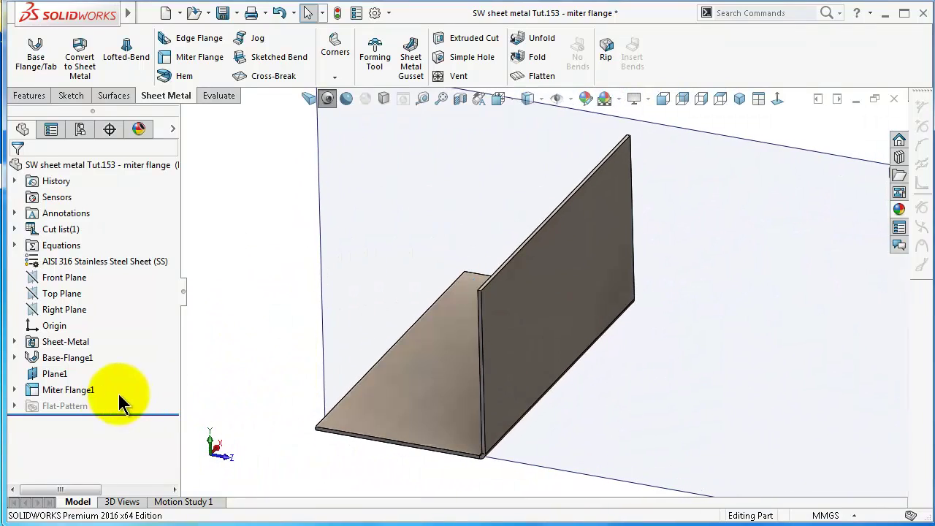
{"action": "left_click", "coordinate": [86, 392]}
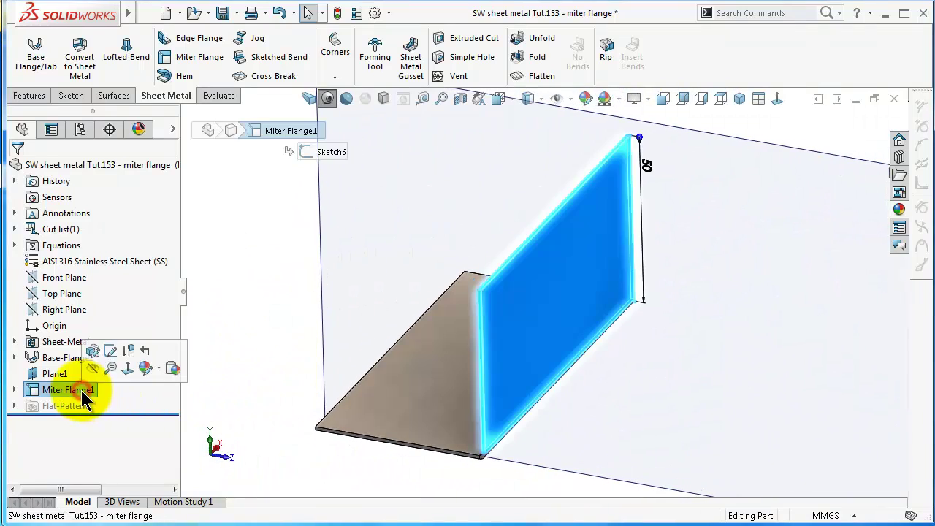
{"action": "left_click", "coordinate": [93, 352]}
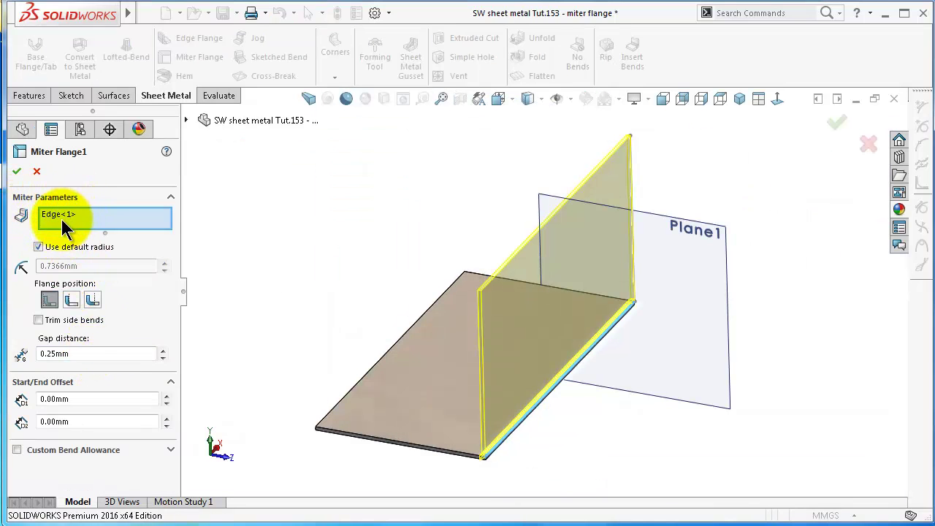
{"action": "middle_click_drag", "start_coordinate": [421, 432], "coordinate": [568, 464]}
{"action": "left_click", "coordinate": [570, 463]}
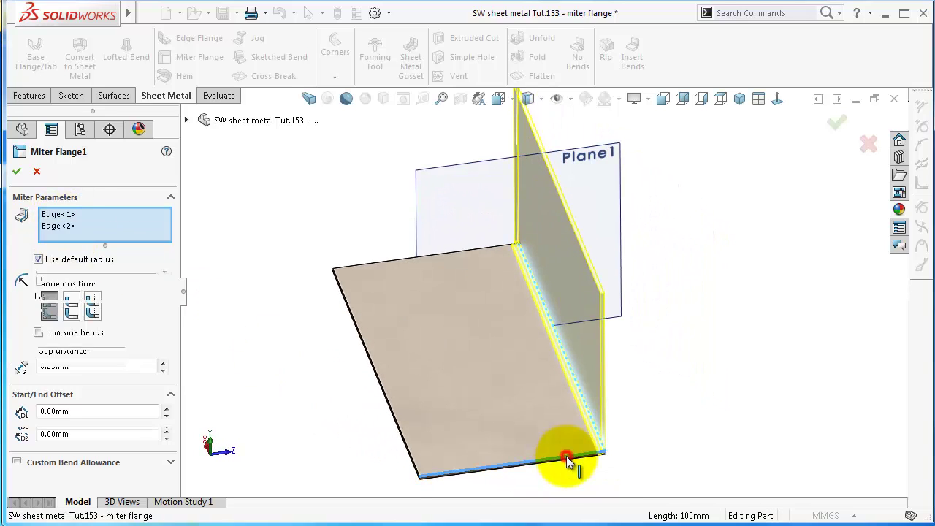
{"action": "left_click", "coordinate": [408, 450]}
{"action": "middle_click_drag", "start_coordinate": [406, 444], "coordinate": [355, 440]}
{"action": "middle_click_drag", "start_coordinate": [300, 417], "coordinate": [289, 417]}
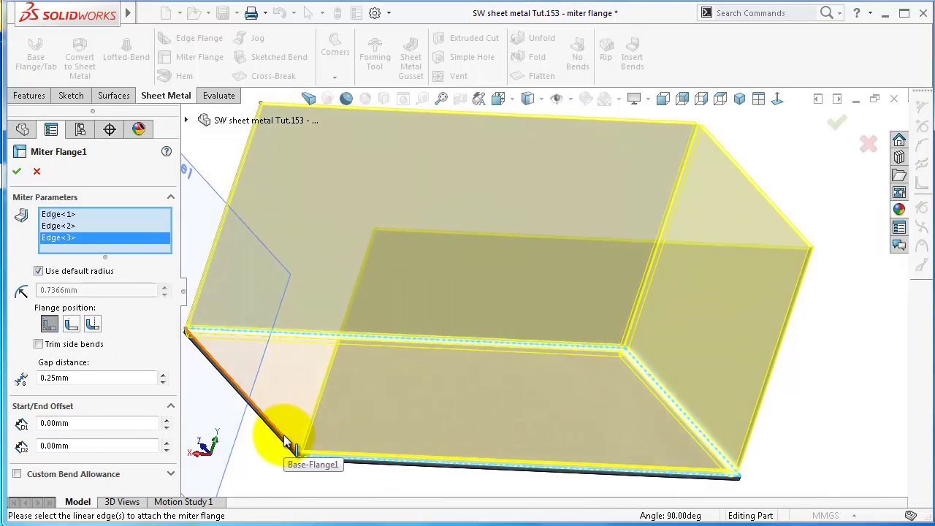
{"action": "left_click", "coordinate": [284, 440]}
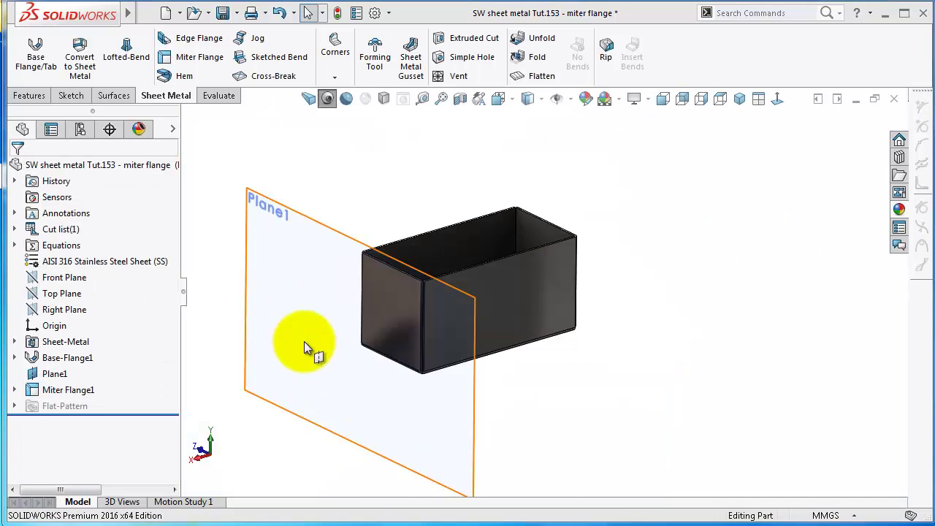
Step: Hide the profile plane Plane1 and inspect the mitered corner between two adjacent walls of the box
{"action": "left_click", "coordinate": [303, 223]}
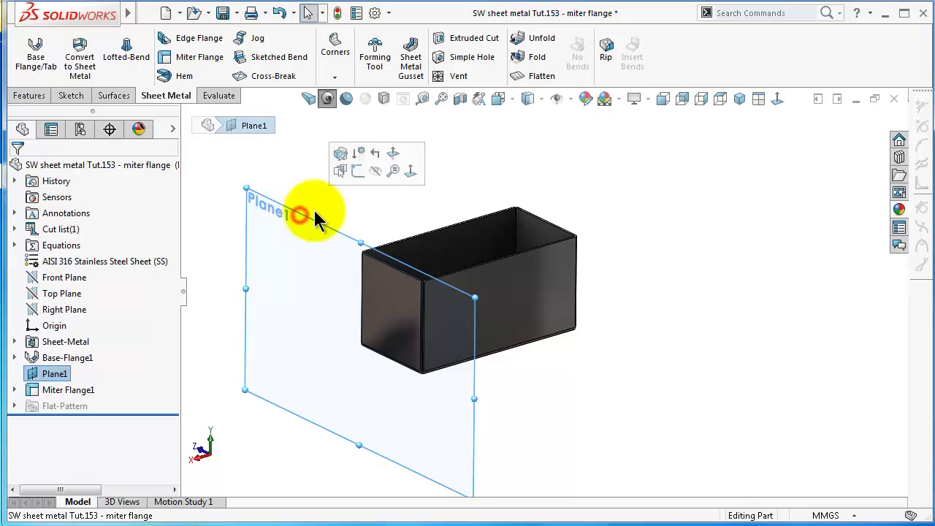
{"action": "left_click", "coordinate": [376, 172]}
{"action": "mouse_move", "coordinate": [358, 186]}
{"action": "middle_mouse_down"}
{"action": "mouse_move", "coordinate": [567, 325]}
{"action": "mouse_move", "coordinate": [573, 265]}
{"action": "middle_mouse_up"}
{"action": "scroll", "coordinate": [566, 321], "scroll_direction": "down", "scroll_amount": 3}
{"action": "key", "text": "Left"}
{"action": "key", "text": "Left"}
{"action": "key", "text": "Left"}
{"action": "key", "text": "Left"}
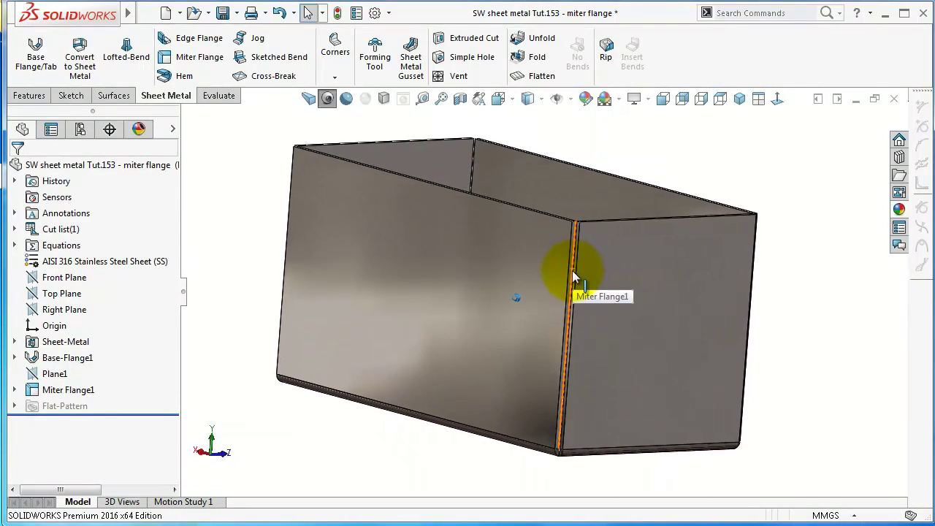
Step: Reopen the miter flange for editing and set its flange position to Bend Outside
{"action": "left_click", "coordinate": [77, 390]}
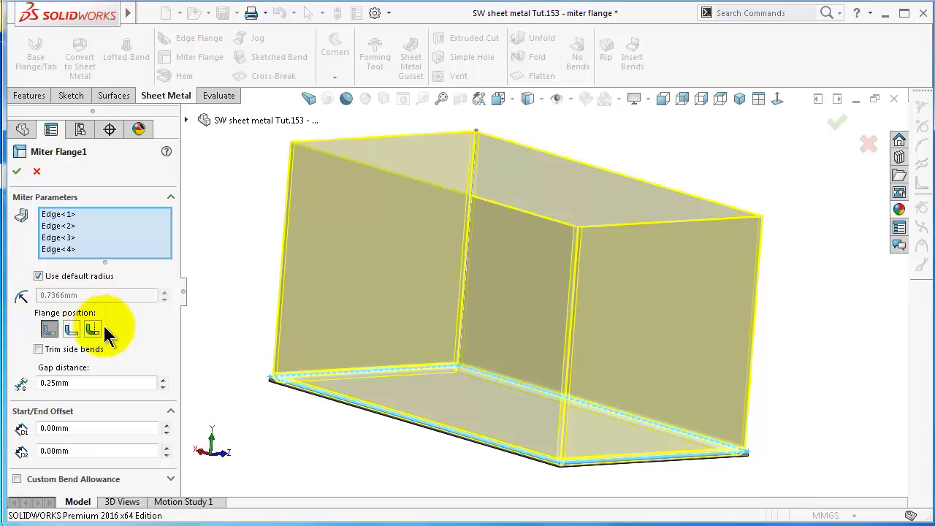
{"action": "scroll", "coordinate": [456, 402], "scroll_direction": "down", "scroll_amount": 6}
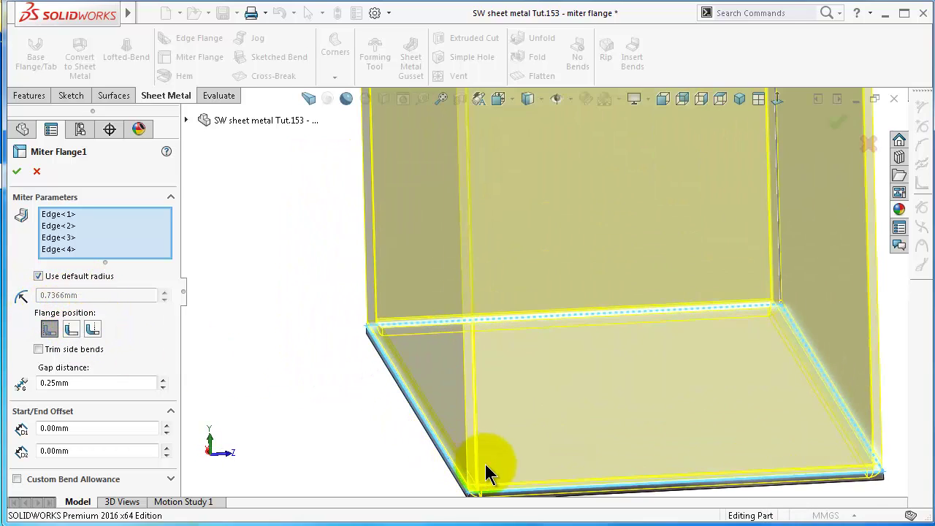
{"action": "scroll", "coordinate": [496, 463], "scroll_direction": "down", "scroll_amount": 2}
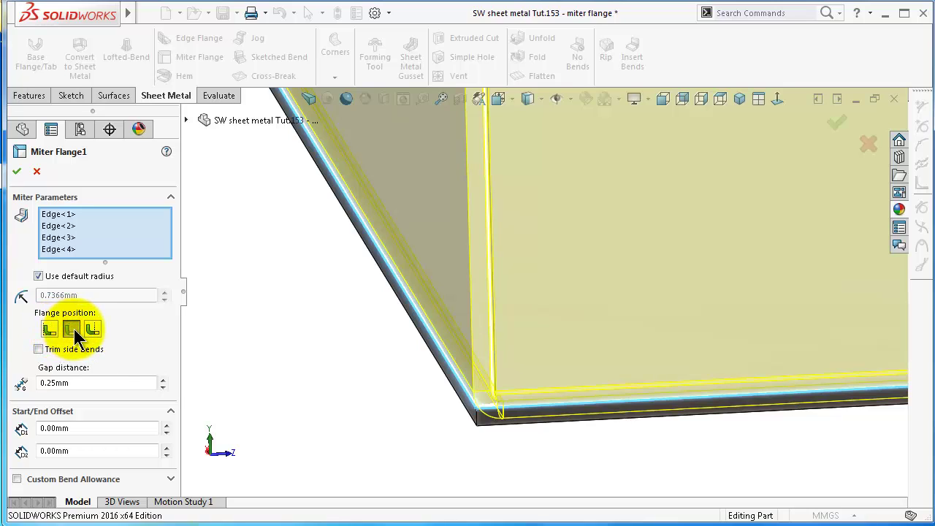
{"action": "left_click", "coordinate": [145, 334]}
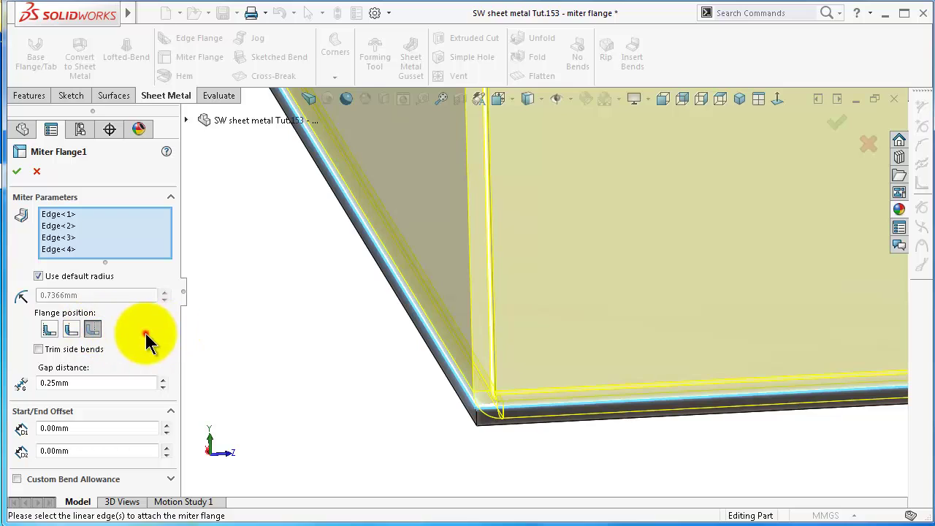
{"action": "left_click", "coordinate": [423, 362]}
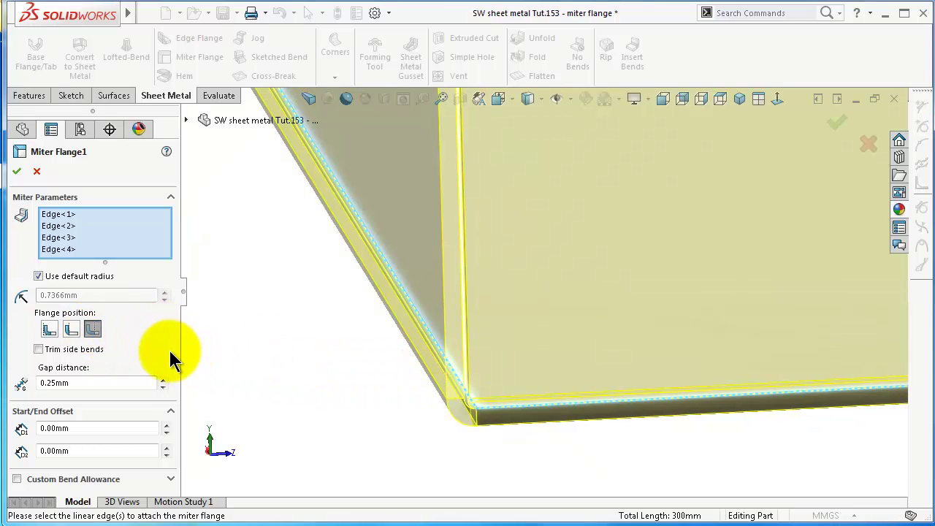
Step: Set the miter flange's gap distance between adjacent walls to 0.5 mm
{"action": "scroll", "coordinate": [518, 333], "scroll_direction": "up", "scroll_amount": 6}
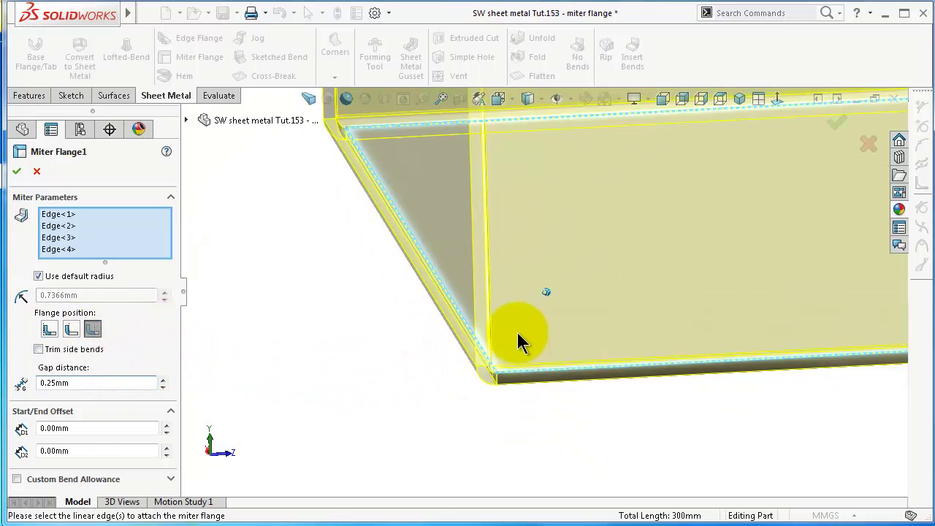
{"action": "scroll", "coordinate": [552, 201], "scroll_direction": "down", "scroll_amount": 10}
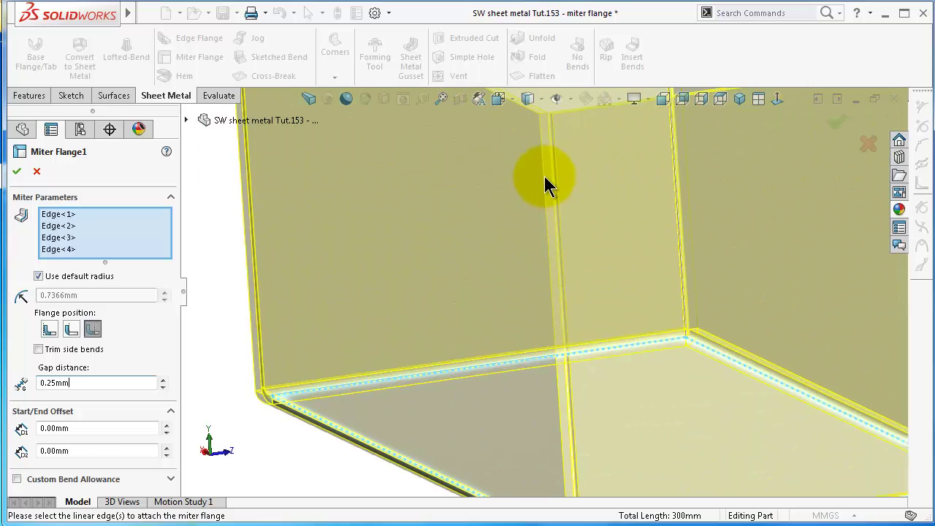
{"action": "scroll", "coordinate": [522, 351], "scroll_direction": "down", "scroll_amount": 2}
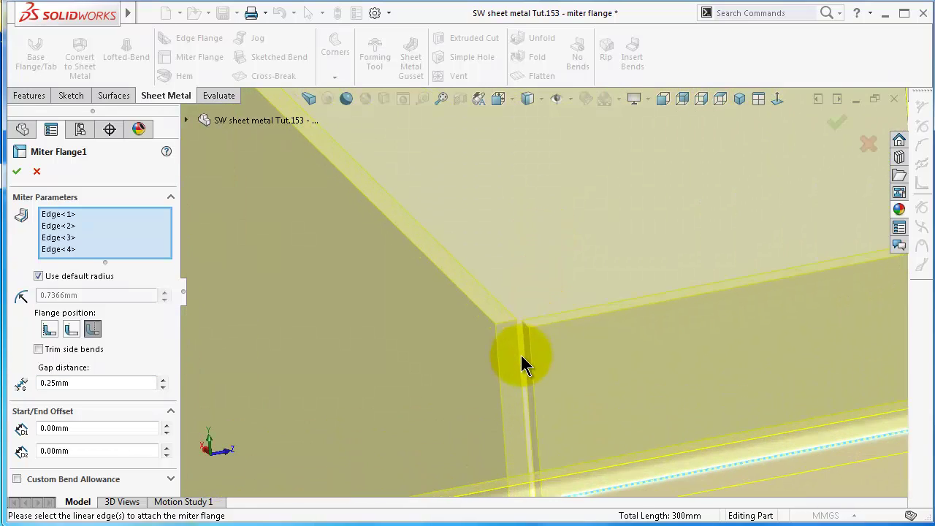
{"action": "scroll", "coordinate": [526, 337], "scroll_direction": "down", "scroll_amount": 4}
{"action": "scroll", "coordinate": [666, 347], "scroll_direction": "up", "scroll_amount": 2}
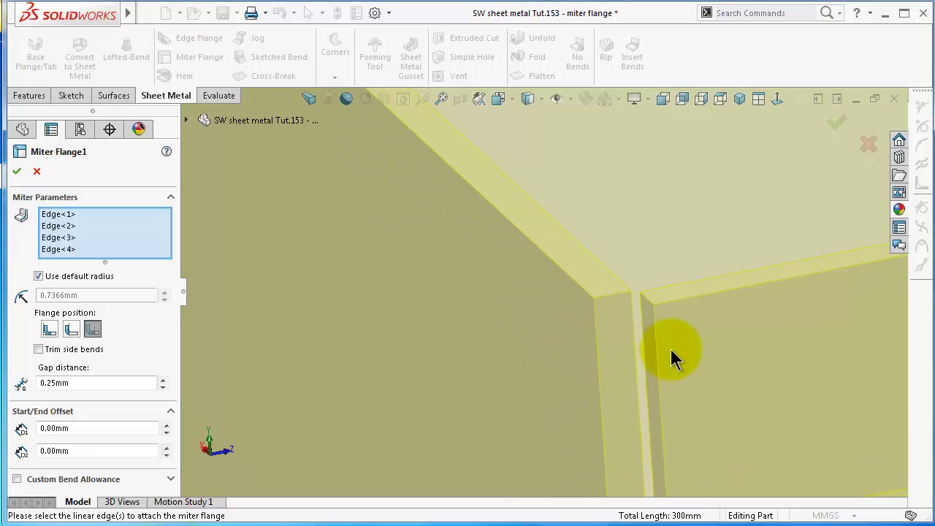
{"action": "middle_click_drag", "start_coordinate": [671, 349], "coordinate": [679, 353]}
{"action": "scroll", "coordinate": [758, 358], "scroll_direction": "up", "scroll_amount": 2}
{"action": "scroll", "coordinate": [750, 354], "scroll_direction": "down", "scroll_amount": 2}
{"action": "scroll", "coordinate": [753, 363], "scroll_direction": "down", "scroll_amount": 2}
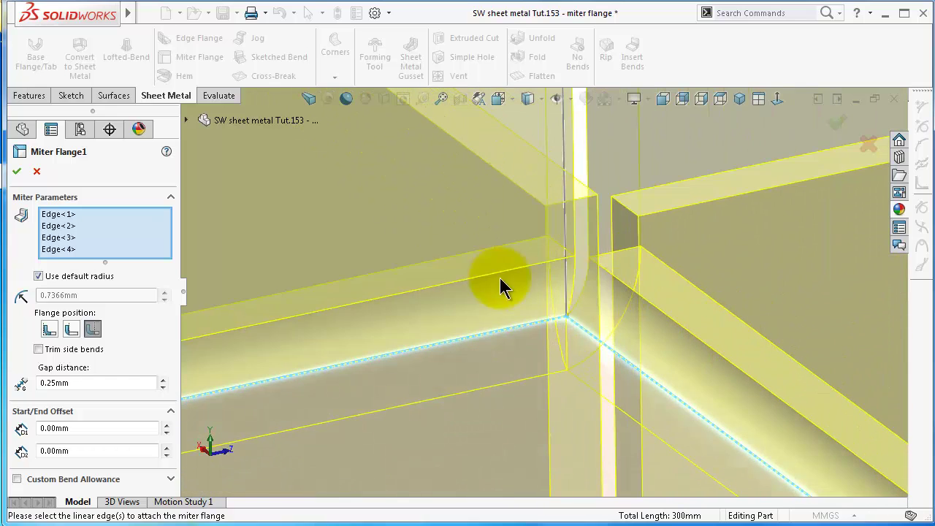
{"action": "double_click", "coordinate": [91, 383]}
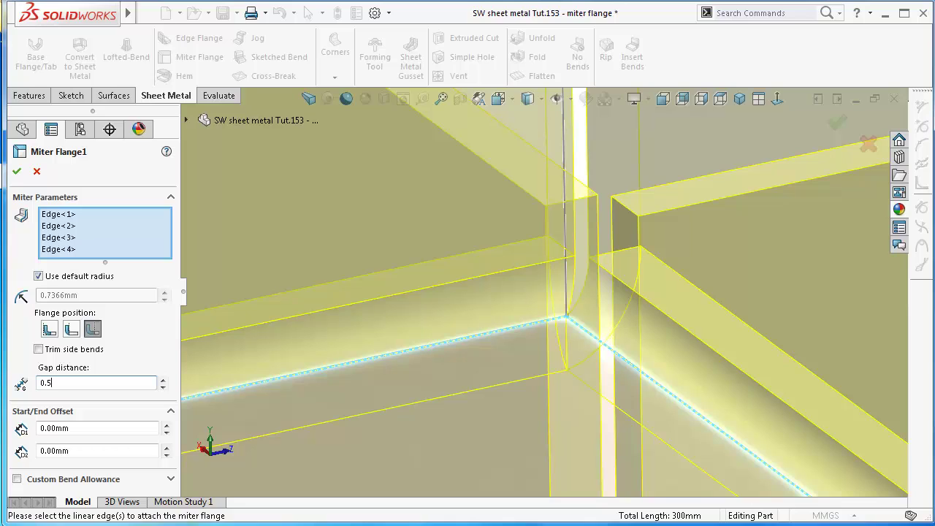
{"action": "key", "text": "Return"}
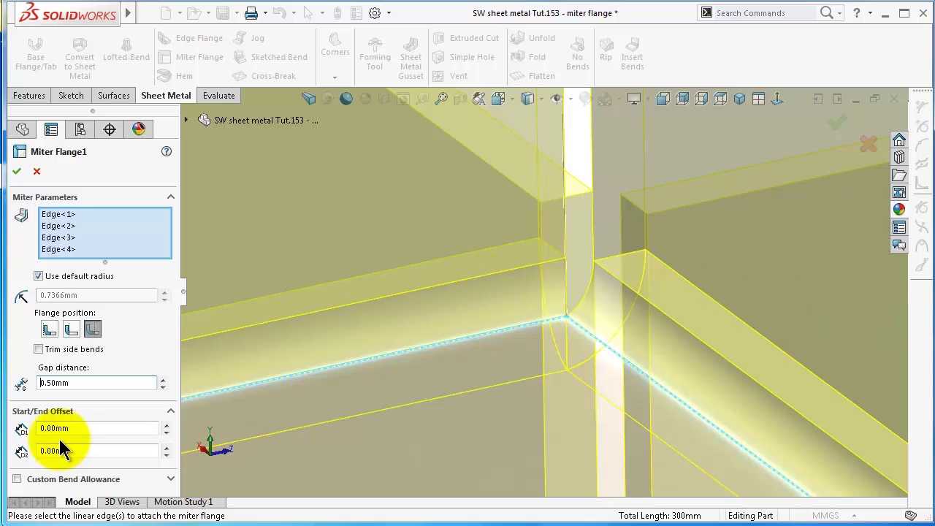
Step: Set the miter flange's gap distance to 0.1 mm and check the narrow gap at the corner
{"action": "left_click_drag", "start_coordinate": [79, 383], "coordinate": [46, 385]}
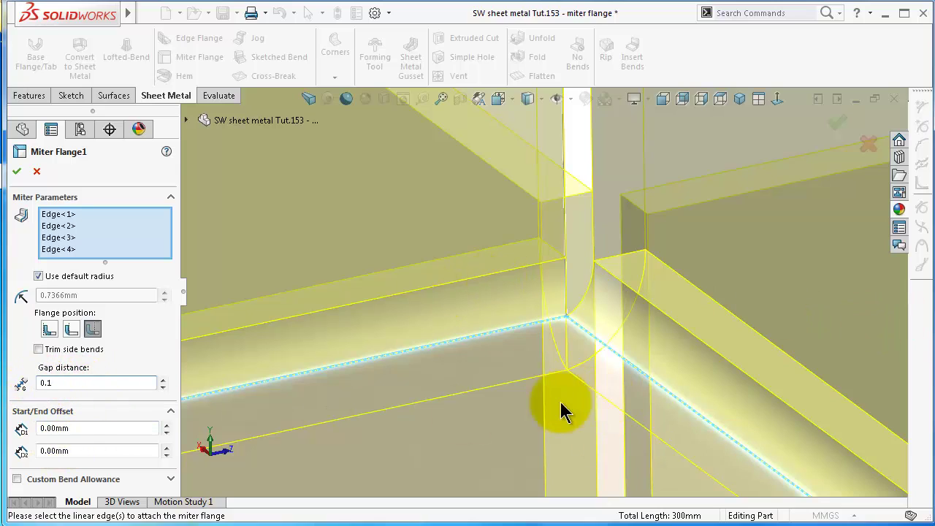
{"action": "left_click", "coordinate": [20, 367]}
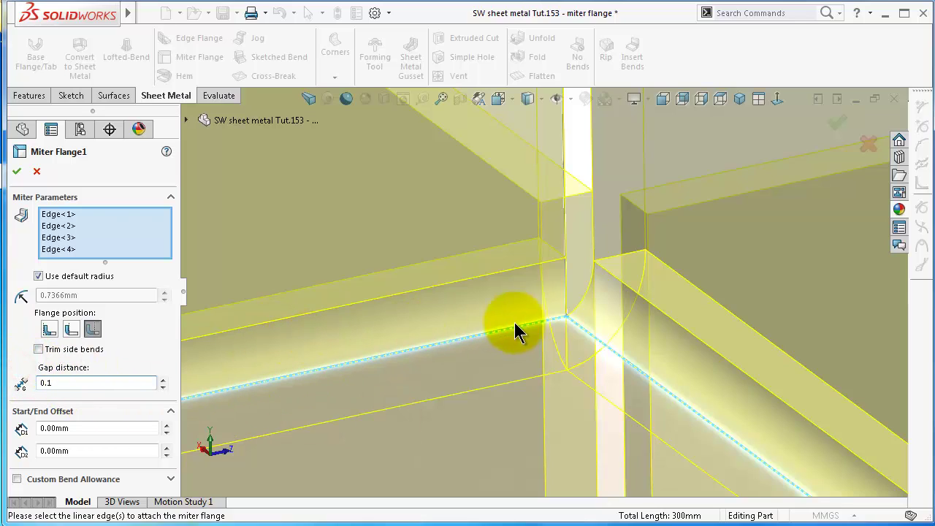
{"action": "middle_click_drag", "start_coordinate": [515, 324], "coordinate": [544, 317]}
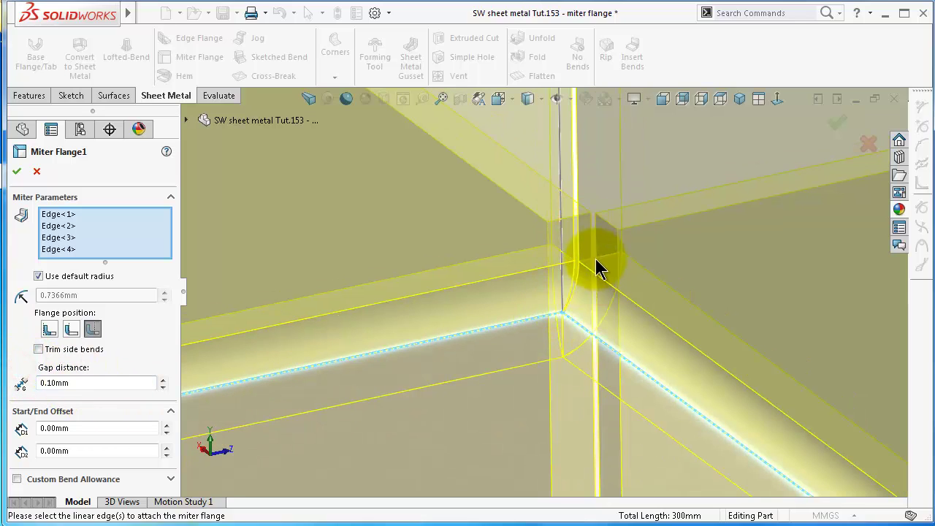
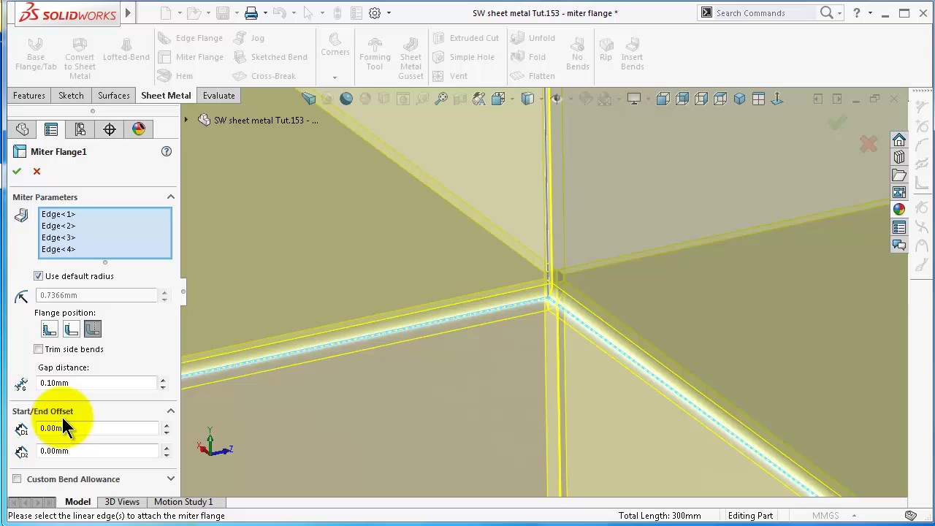
Step: Locate the flange's profile sketch, Sketch6, in the feature tree and set the miter flange's end offset to 5 mm
{"action": "scroll", "coordinate": [403, 412], "scroll_direction": "up", "scroll_amount": 8}
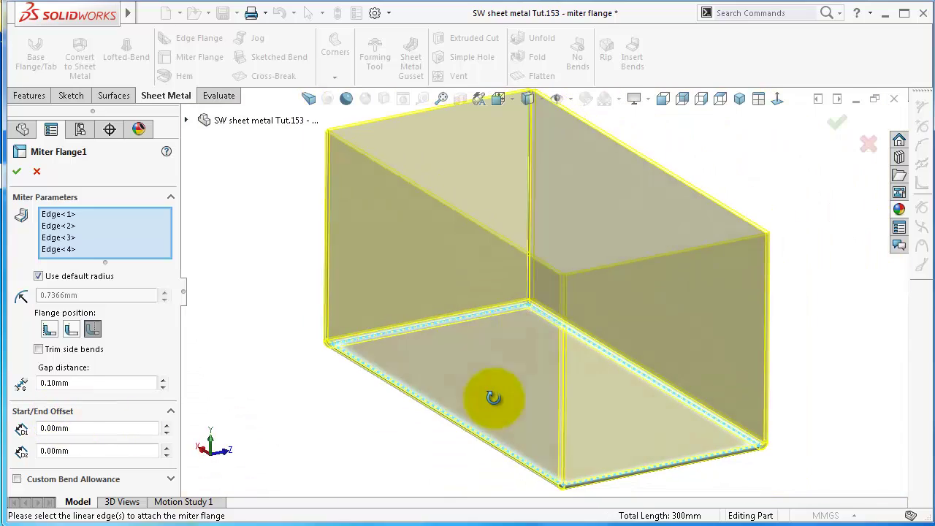
{"action": "mouse_move", "coordinate": [493, 397]}
{"action": "middle_mouse_down"}
{"action": "mouse_move", "coordinate": [504, 407]}
{"action": "mouse_move", "coordinate": [478, 397]}
{"action": "middle_mouse_up"}
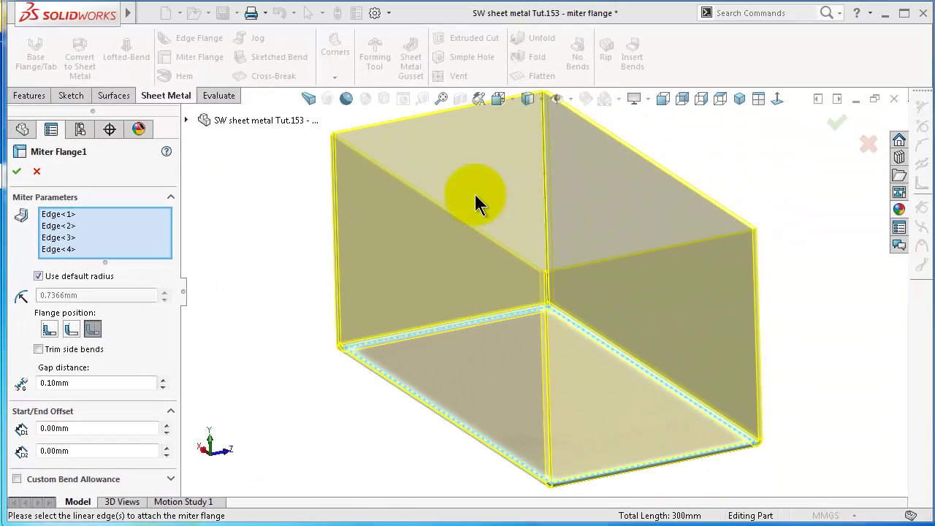
{"action": "left_click", "coordinate": [186, 120]}
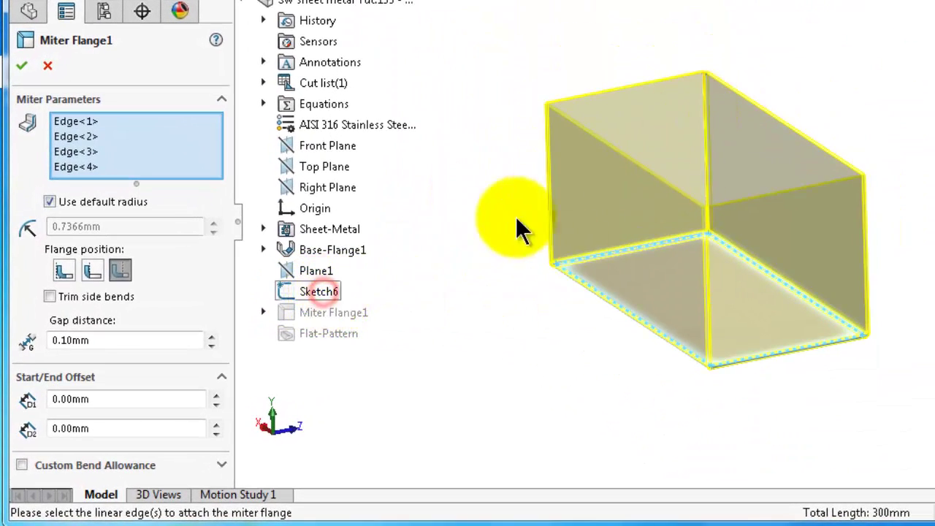
{"action": "mouse_move", "coordinate": [517, 226]}
{"action": "middle_mouse_down"}
{"action": "mouse_move", "coordinate": [633, 174]}
{"action": "mouse_move", "coordinate": [624, 258]}
{"action": "middle_mouse_up"}
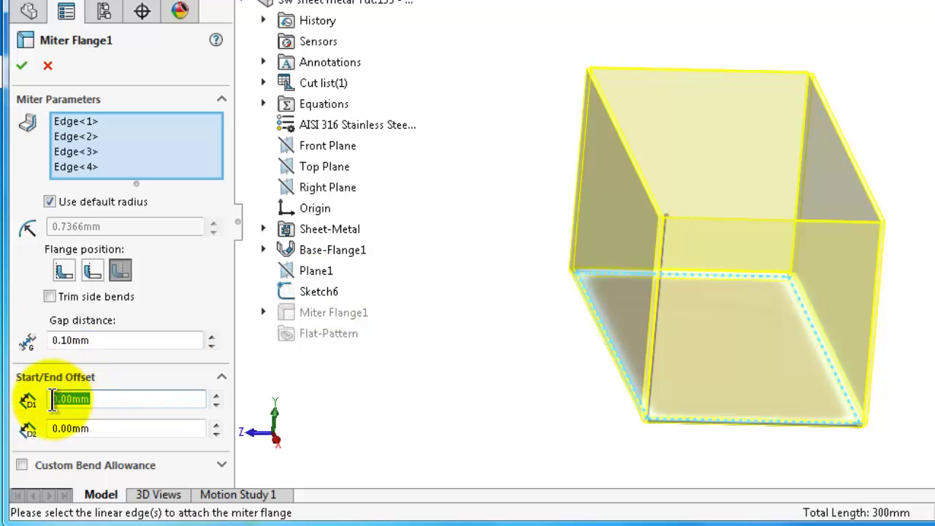
{"action": "middle_click_drag", "start_coordinate": [755, 384], "coordinate": [742, 413]}
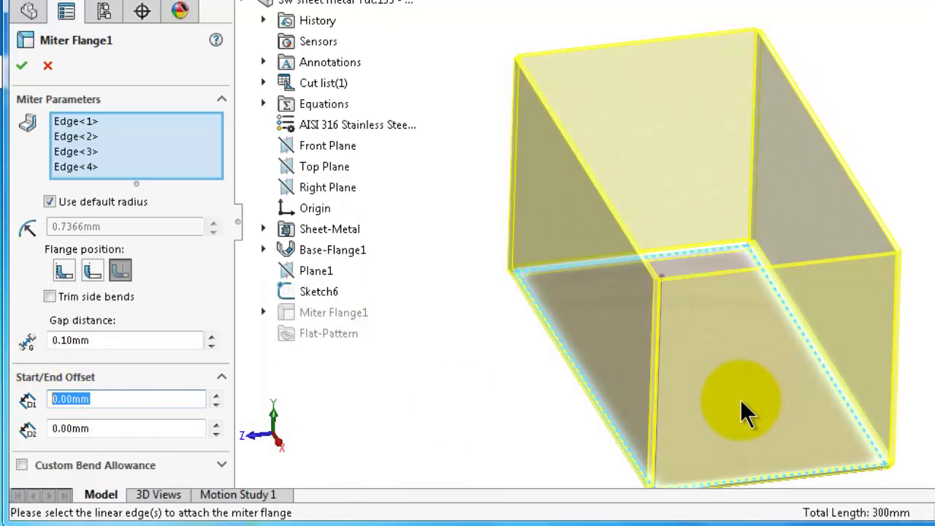
{"action": "scroll", "coordinate": [738, 414], "scroll_direction": "down", "scroll_amount": 3}
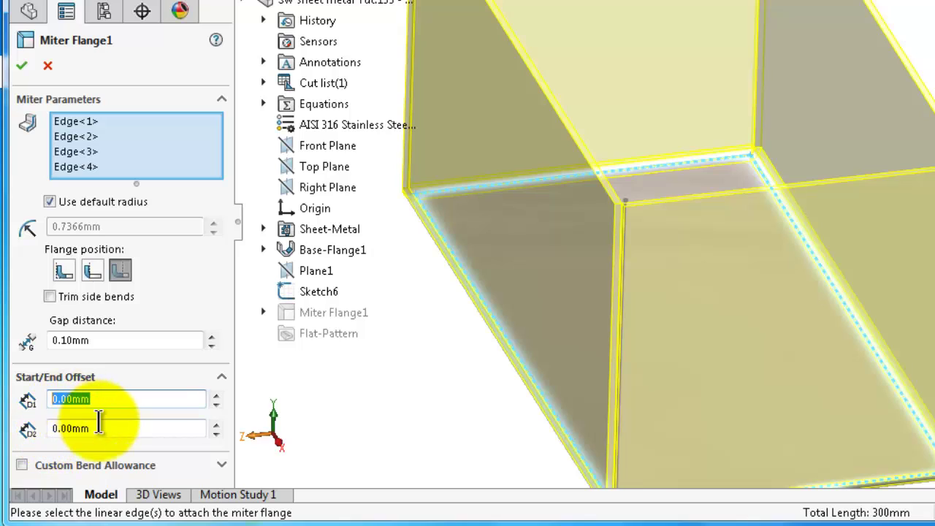
{"action": "left_click_drag", "start_coordinate": [103, 428], "coordinate": [60, 429]}
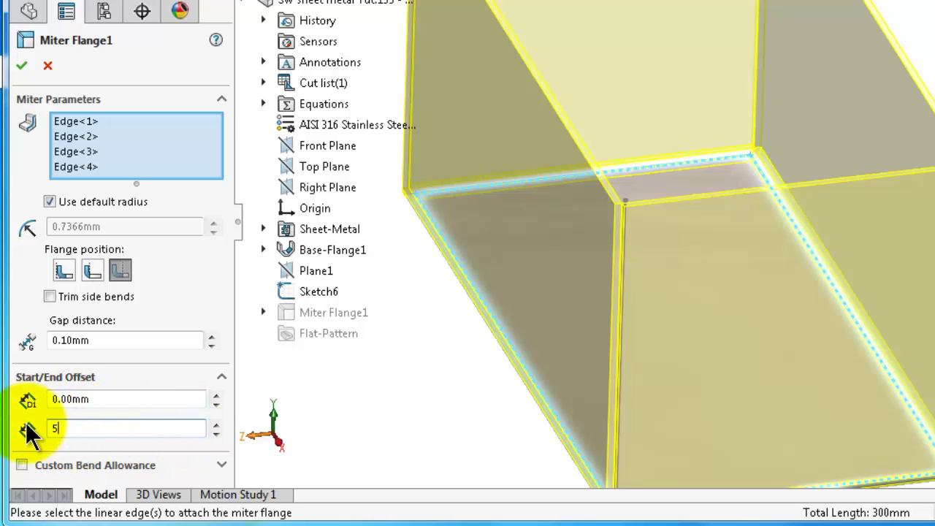
{"action": "left_click", "coordinate": [466, 367]}
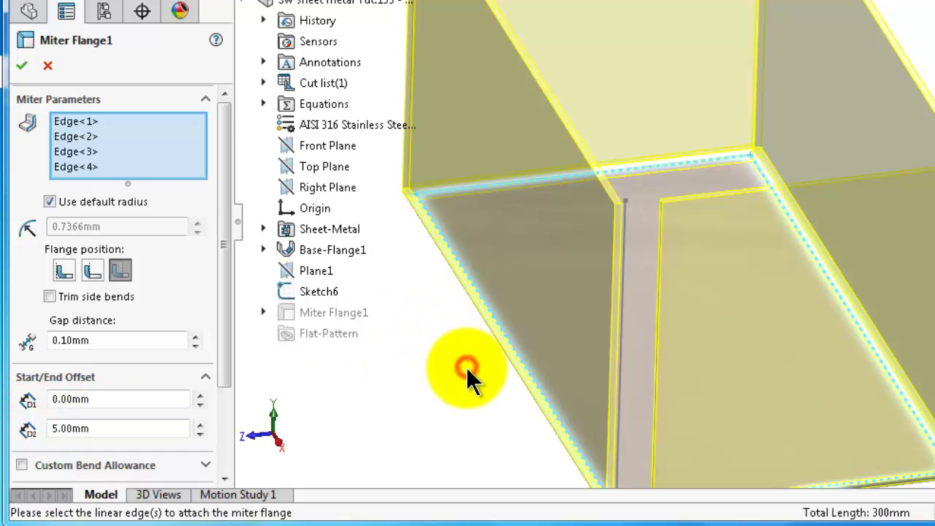
{"action": "scroll", "coordinate": [643, 362], "scroll_direction": "down", "scroll_amount": 2}
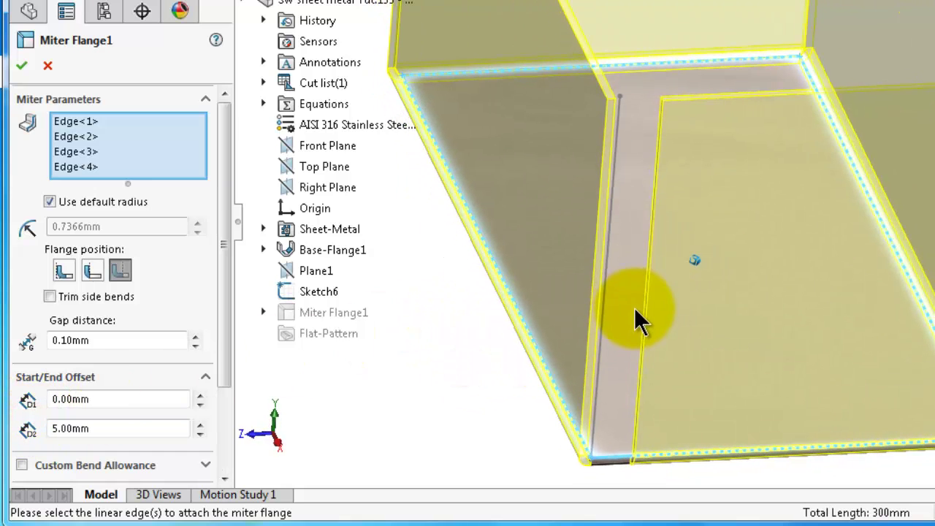
Step: Set the miter flange's start offset to 5 mm and view both offsets at the profile corner
{"action": "left_click", "coordinate": [97, 398]}
{"action": "left_click_drag", "start_coordinate": [97, 399], "coordinate": [46, 402]}
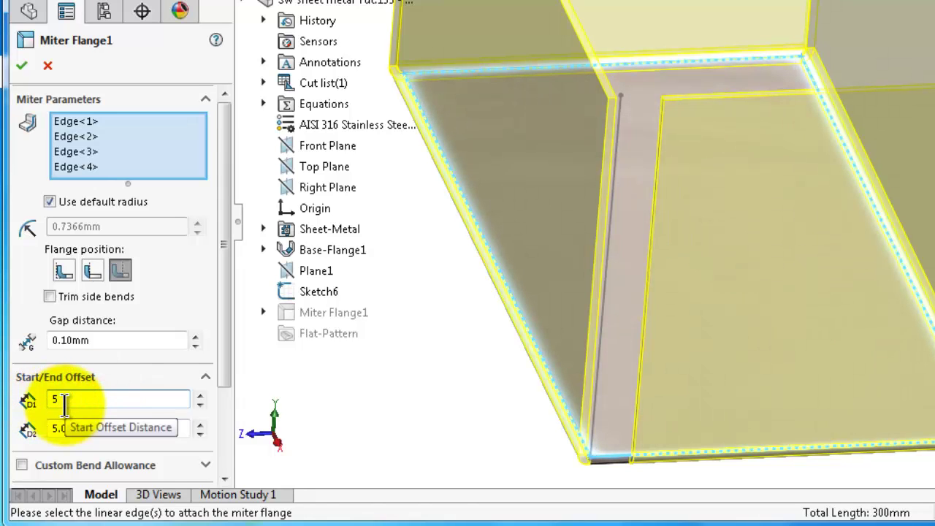
{"action": "left_click", "coordinate": [407, 363]}
{"action": "middle_click_drag", "start_coordinate": [476, 402], "coordinate": [653, 230]}
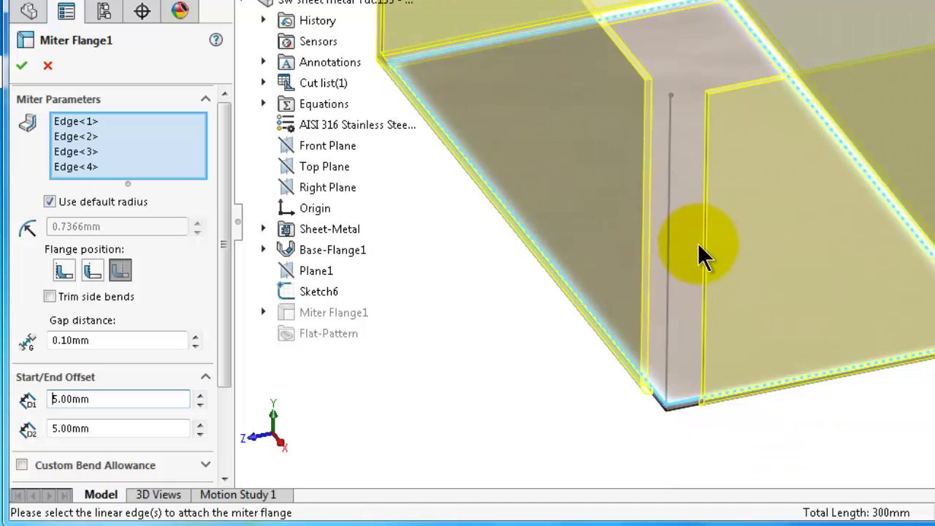
Step: Set the miter flange's start and end offsets to 2 mm and accept the feature
{"action": "double_click", "coordinate": [130, 398]}
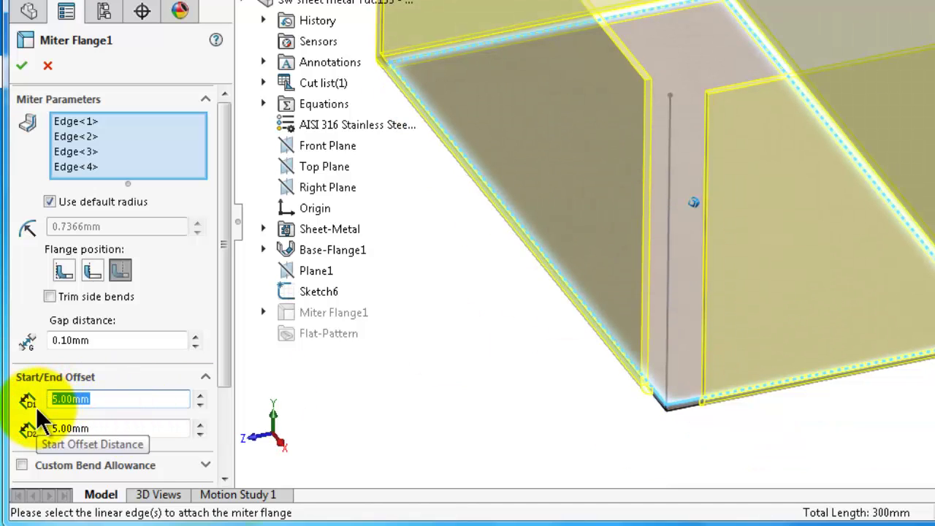
{"action": "type", "text": "2"}
{"action": "double_click", "coordinate": [113, 433]}
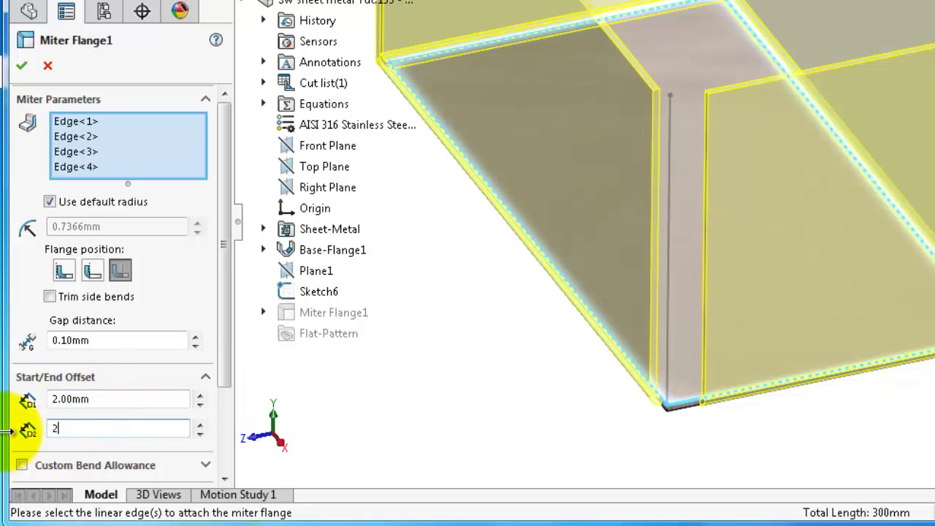
{"action": "left_click", "coordinate": [458, 374]}
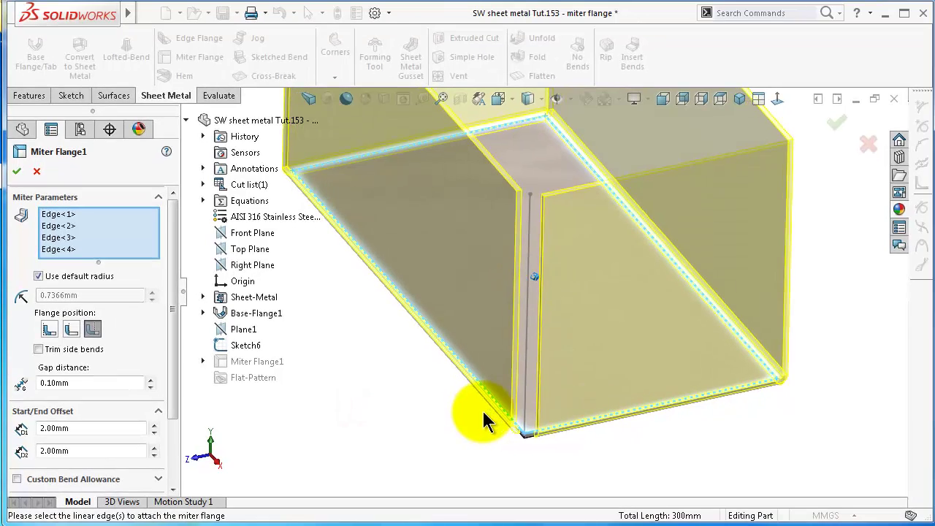
{"action": "middle_click_drag", "start_coordinate": [483, 412], "coordinate": [483, 413]}
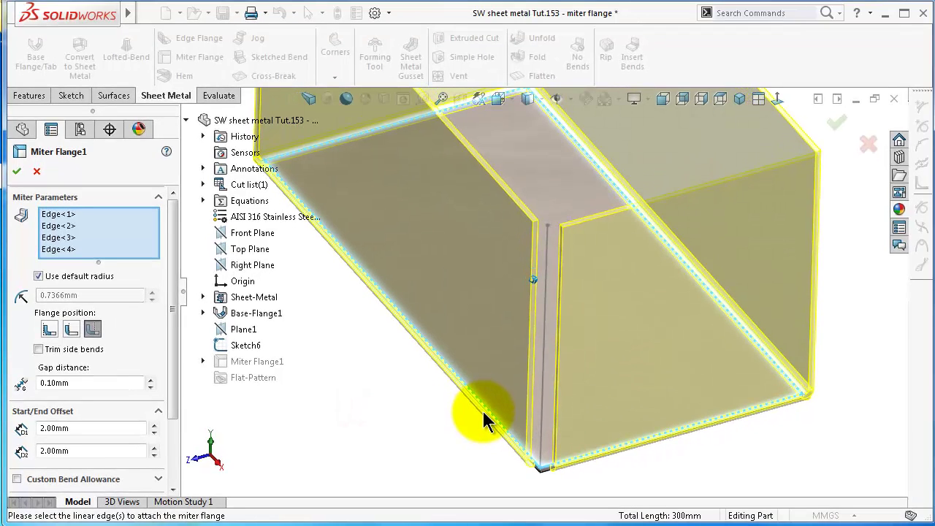
{"action": "scroll", "coordinate": [486, 421], "scroll_direction": "down", "scroll_amount": 2}
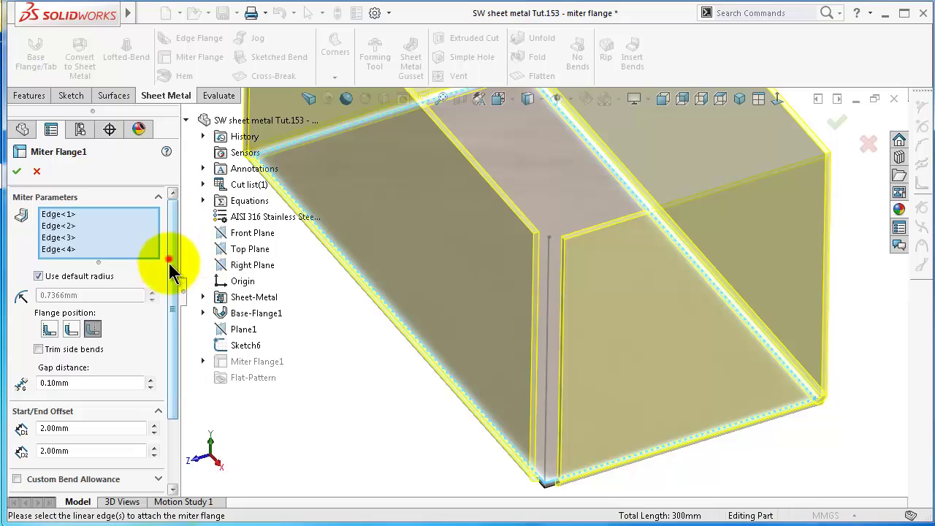
{"action": "mouse_move", "coordinate": [170, 257]}
{"action": "left_mouse_down"}
{"action": "mouse_move", "coordinate": [181, 333]}
{"action": "mouse_move", "coordinate": [188, 260]}
{"action": "left_mouse_up"}
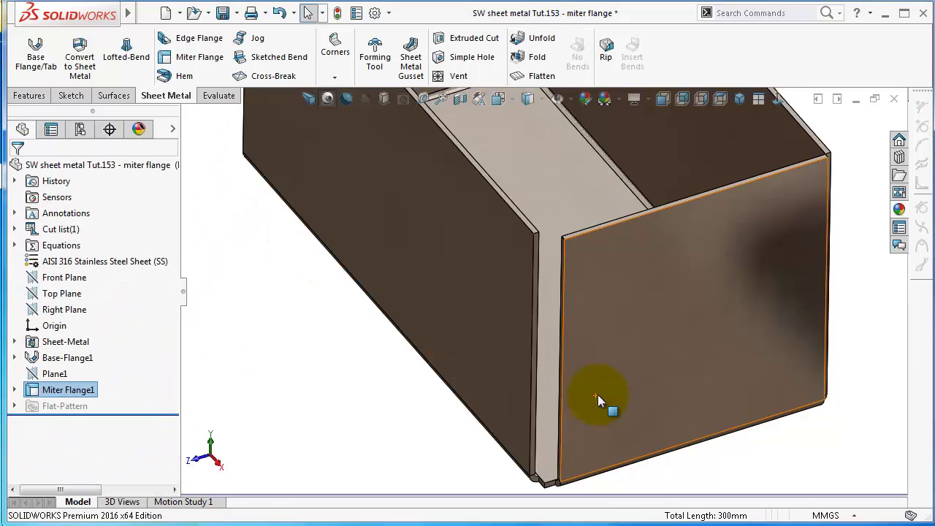
Step: Examine the finished miter flange box from several sides, including the gaps at its vertical corners
{"action": "middle_click_drag", "start_coordinate": [594, 386], "coordinate": [619, 248]}
{"action": "scroll", "coordinate": [538, 382], "scroll_direction": "up", "scroll_amount": 2}
{"action": "scroll", "coordinate": [619, 248], "scroll_direction": "down", "scroll_amount": 3}
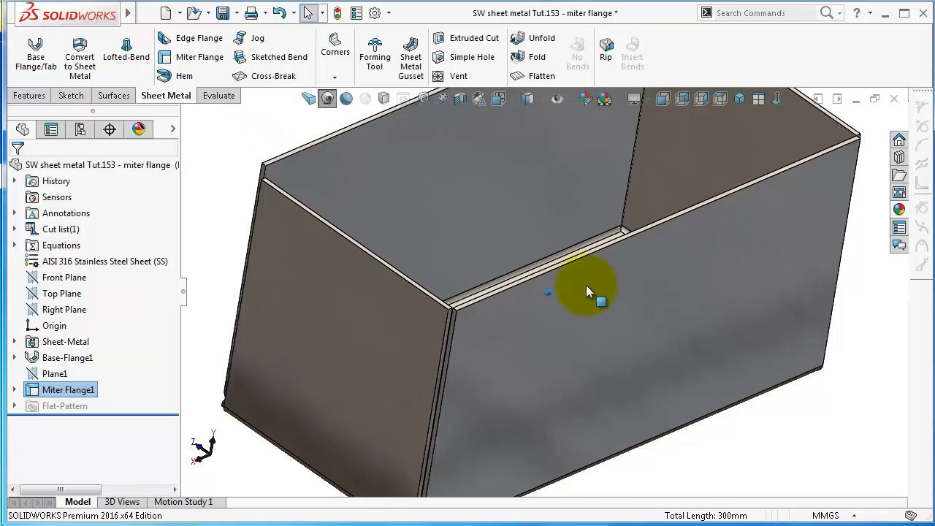
{"action": "scroll", "coordinate": [585, 283], "scroll_direction": "up", "scroll_amount": 1}
{"action": "key", "text": "Left"}
{"action": "key", "text": "Left"}
{"action": "key", "text": "Left"}
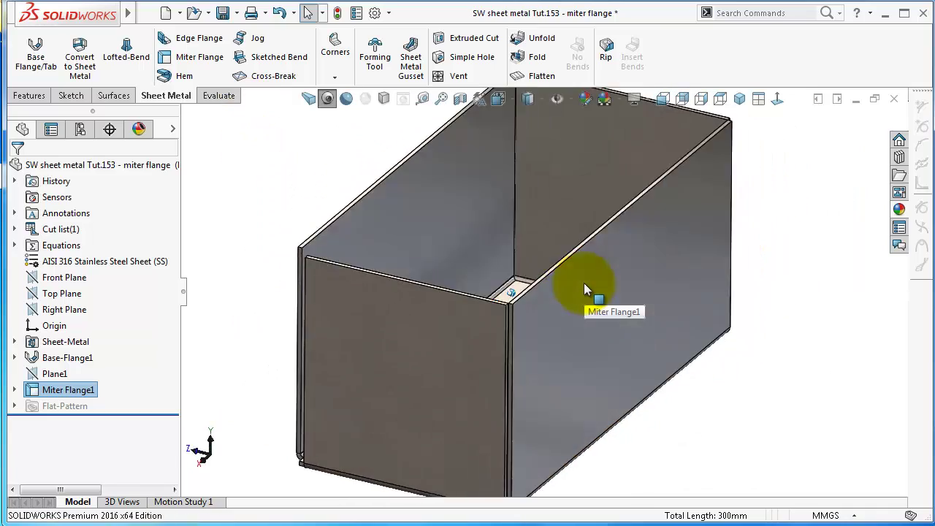
{"action": "middle_click_drag", "start_coordinate": [584, 284], "coordinate": [584, 284]}
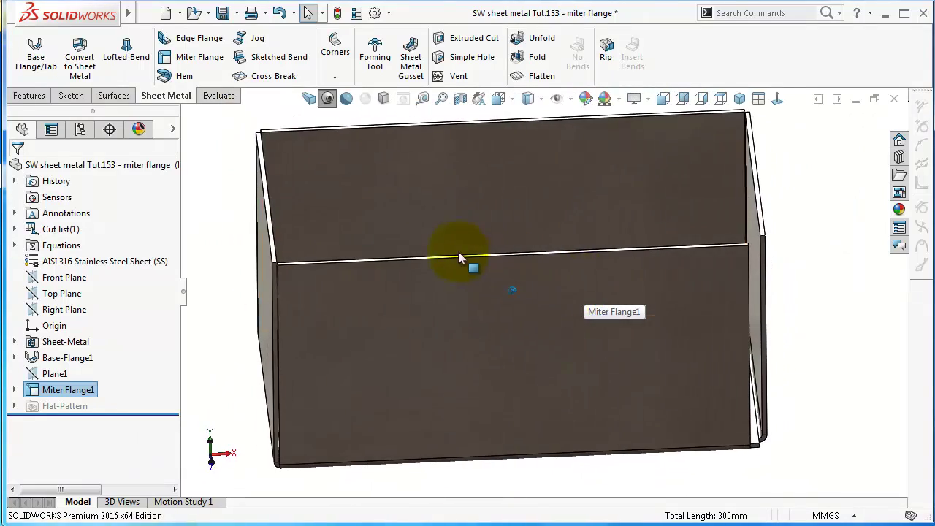
{"action": "middle_click_drag", "start_coordinate": [744, 418], "coordinate": [660, 387]}
{"action": "scroll", "coordinate": [679, 404], "scroll_direction": "down", "scroll_amount": 3}
{"action": "scroll", "coordinate": [659, 387], "scroll_direction": "down", "scroll_amount": 2}
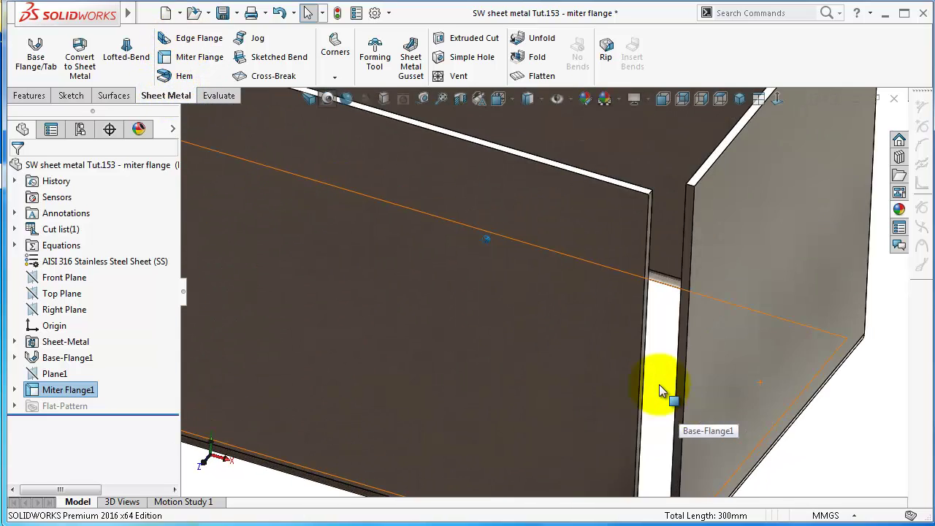
{"action": "scroll", "coordinate": [661, 396], "scroll_direction": "up", "scroll_amount": 2}
{"action": "scroll", "coordinate": [661, 410], "scroll_direction": "down", "scroll_amount": 2}
{"action": "scroll", "coordinate": [615, 444], "scroll_direction": "up", "scroll_amount": 1}
{"action": "scroll", "coordinate": [593, 454], "scroll_direction": "down", "scroll_amount": 2}
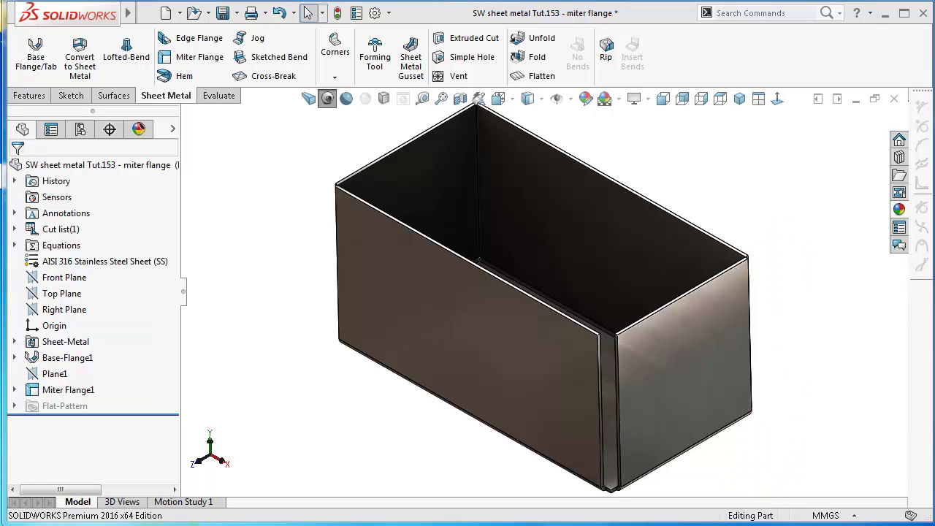
Step: Check the tutorial outline in WordPad, then put the miter flange part aside and bring up Part1-150
{"action": "key", "text": "alt+Tab"}
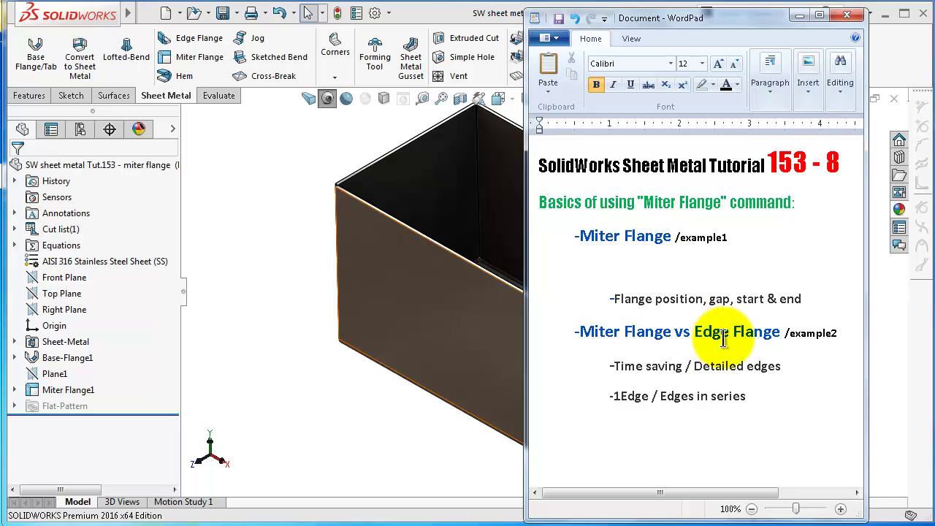
{"action": "left_click", "coordinate": [414, 436]}
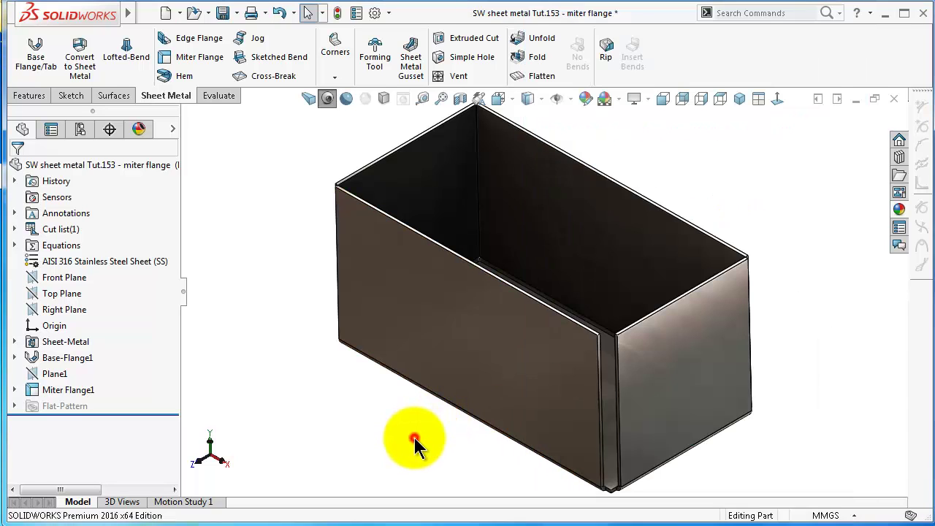
{"action": "left_click", "coordinate": [853, 100]}
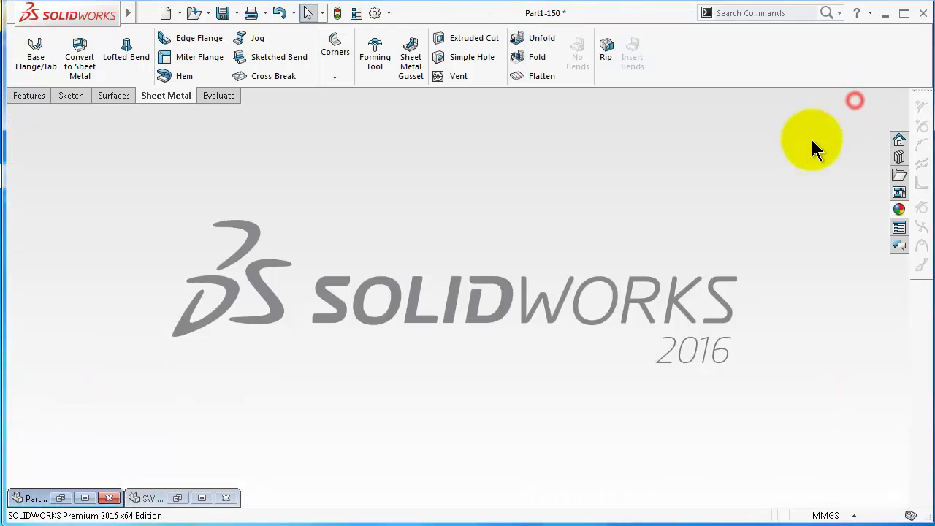
{"action": "double_click", "coordinate": [33, 500]}
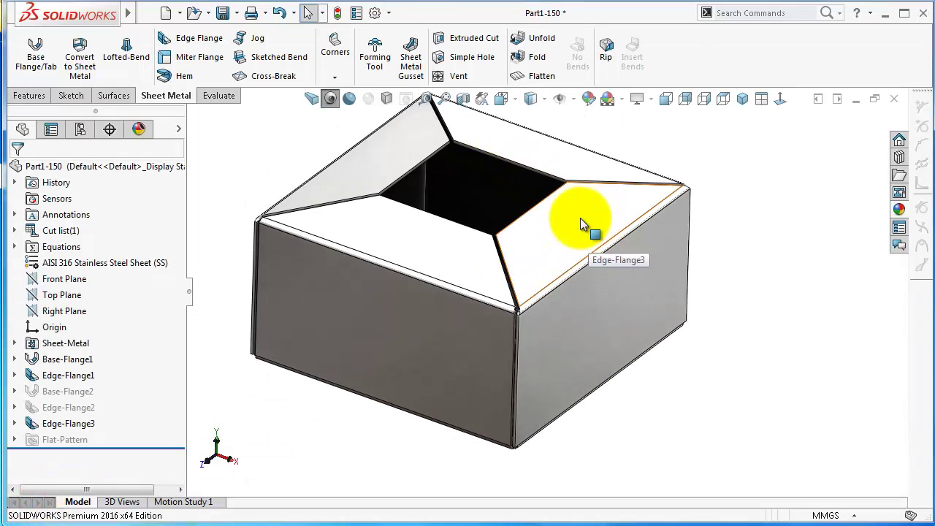
Step: Examine which walls and top flanges of the box belong to Base-Flange1, Edge-Flange1 and Edge-Flange3
{"action": "left_click", "coordinate": [67, 359]}
{"action": "middle_click_drag", "start_coordinate": [526, 415], "coordinate": [511, 420]}
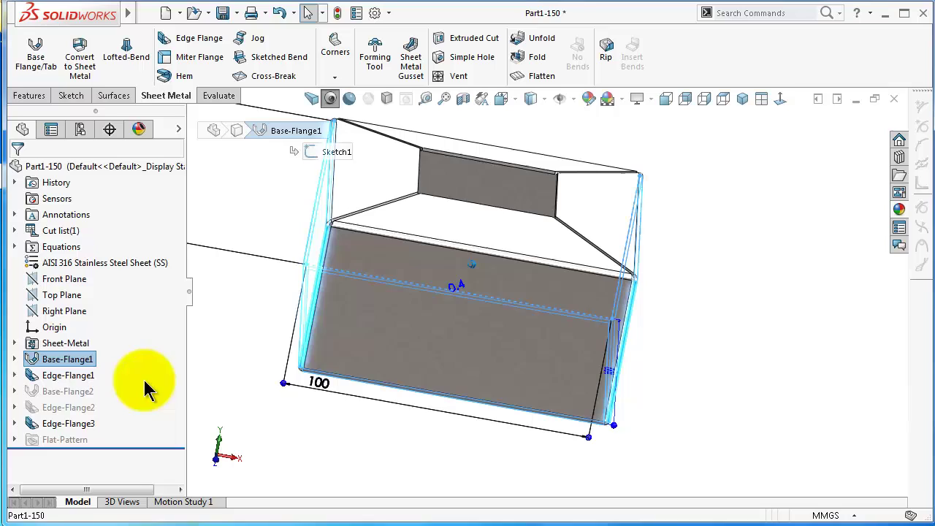
{"action": "left_click", "coordinate": [68, 375]}
{"action": "left_click", "coordinate": [88, 425]}
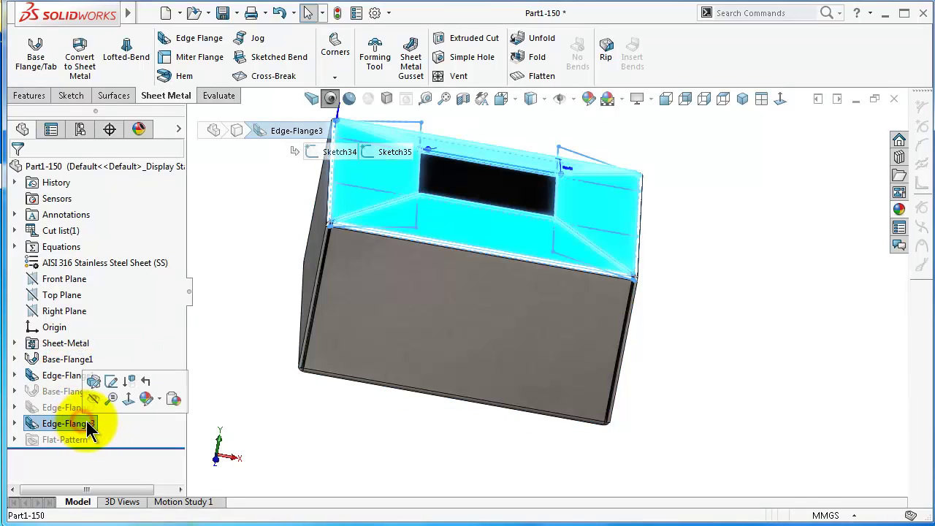
{"action": "middle_click_drag", "start_coordinate": [630, 355], "coordinate": [628, 355]}
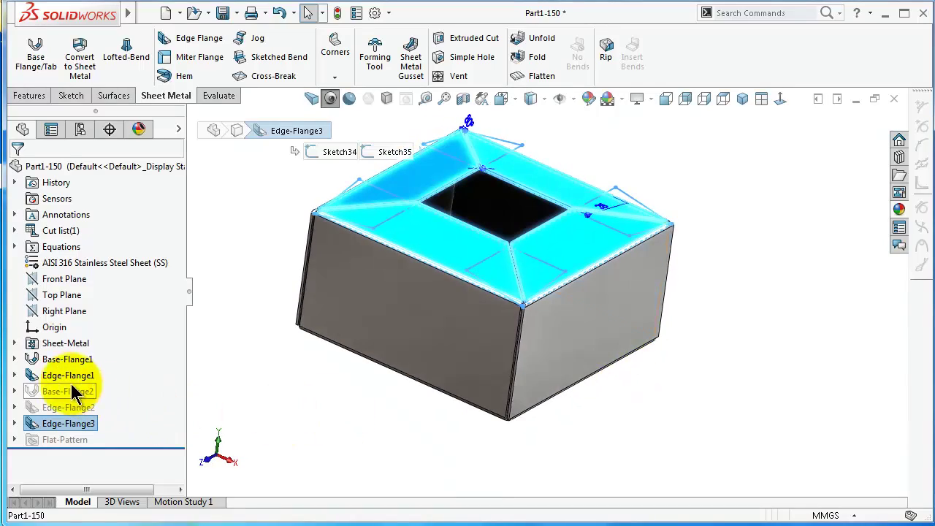
{"action": "left_click", "coordinate": [60, 362]}
{"action": "mouse_move", "coordinate": [591, 402]}
{"action": "middle_mouse_down"}
{"action": "mouse_move", "coordinate": [434, 339]}
{"action": "mouse_move", "coordinate": [425, 345]}
{"action": "middle_mouse_up"}
{"action": "left_click", "coordinate": [56, 377]}
{"action": "middle_click_drag", "start_coordinate": [495, 374], "coordinate": [424, 300]}
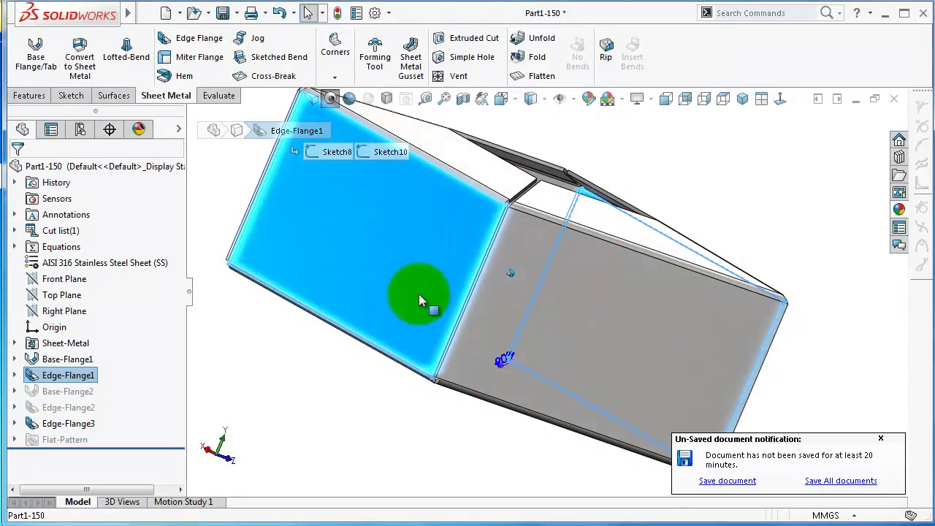
{"action": "left_click", "coordinate": [105, 424]}
{"action": "middle_click_drag", "start_coordinate": [208, 405], "coordinate": [448, 343]}
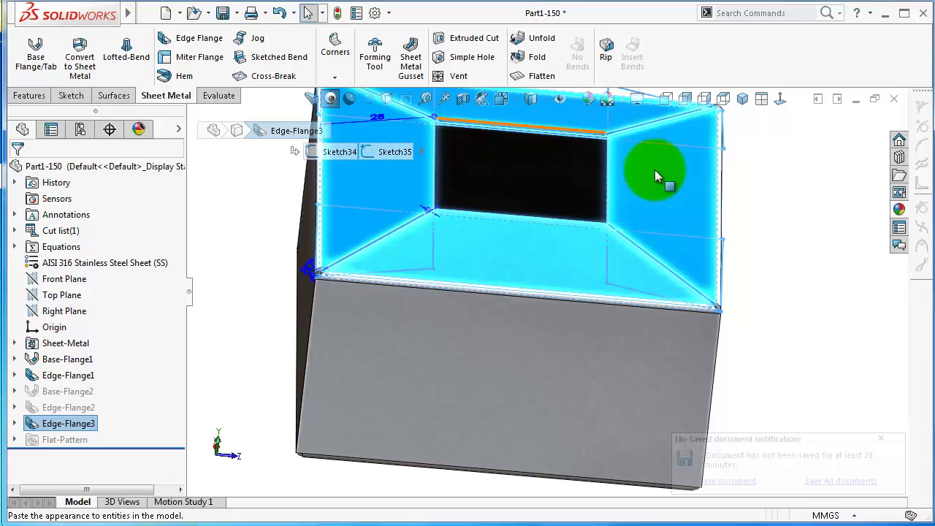
{"action": "left_click", "coordinate": [637, 187]}
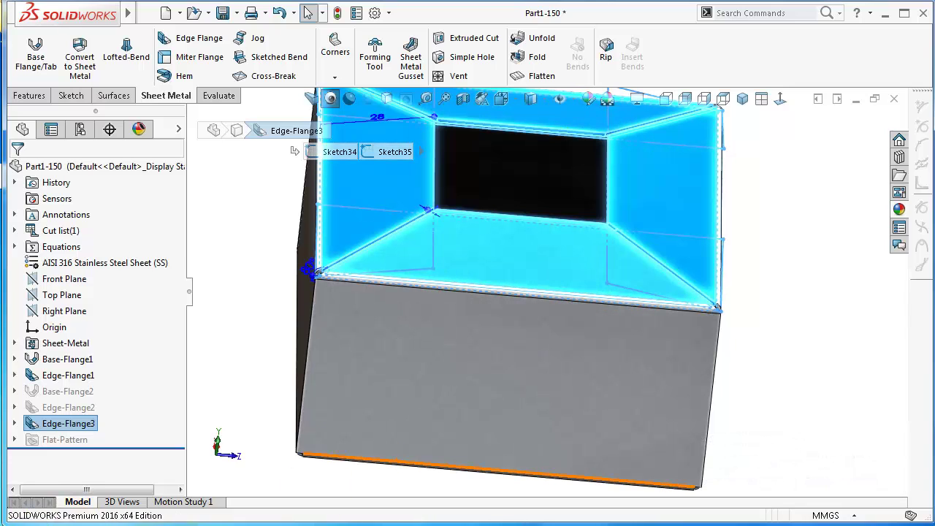
{"action": "left_click", "coordinate": [70, 422]}
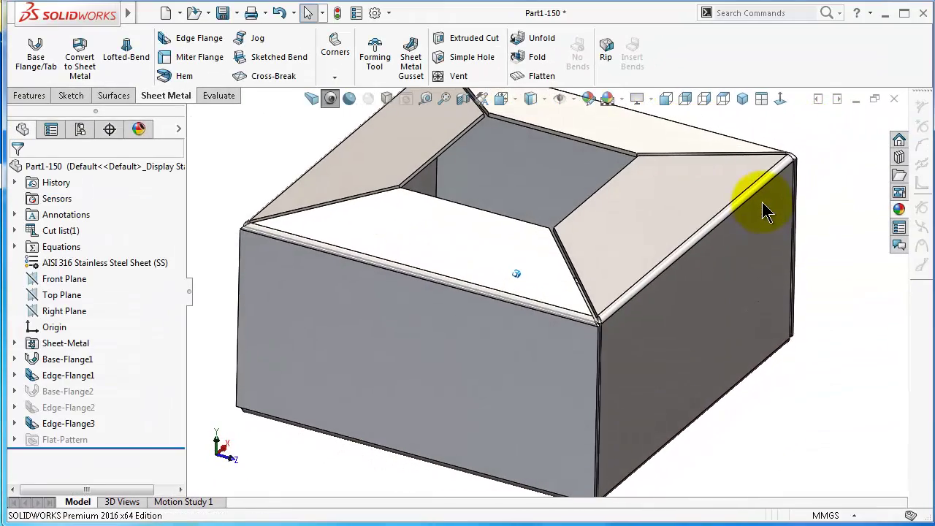
{"action": "scroll", "coordinate": [687, 296], "scroll_direction": "up", "scroll_amount": 5}
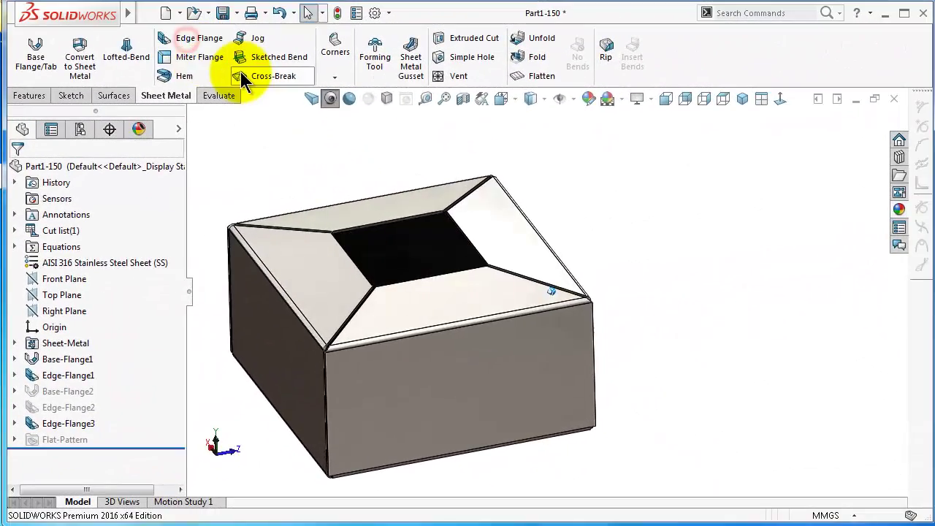
Step: Create a new part document and start a sketch on the Top Plane
{"action": "left_click", "coordinate": [166, 12]}
{"action": "left_click", "coordinate": [544, 415]}
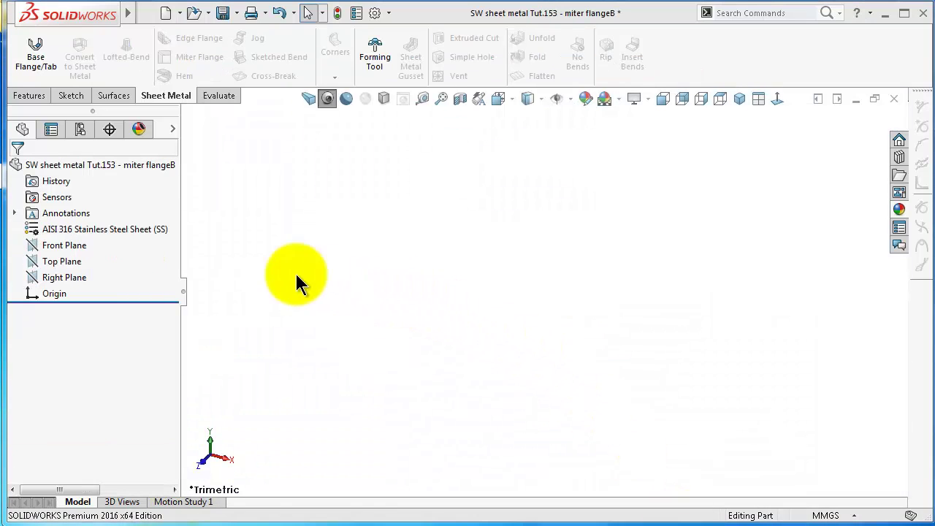
{"action": "left_click", "coordinate": [72, 261]}
{"action": "left_click", "coordinate": [80, 242]}
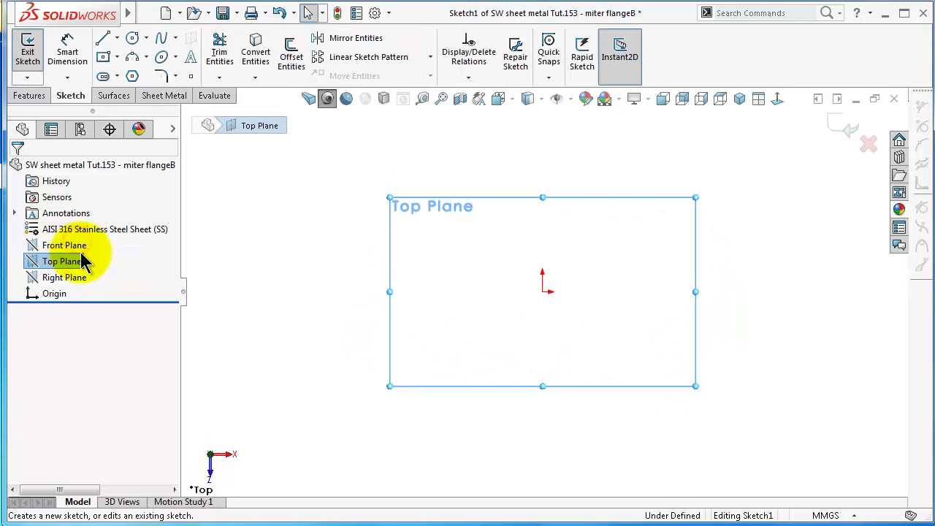
Step: Sketch a center rectangle about 188 by 120 mm centred on the origin
{"action": "left_click", "coordinate": [108, 59]}
{"action": "left_click", "coordinate": [542, 292]}
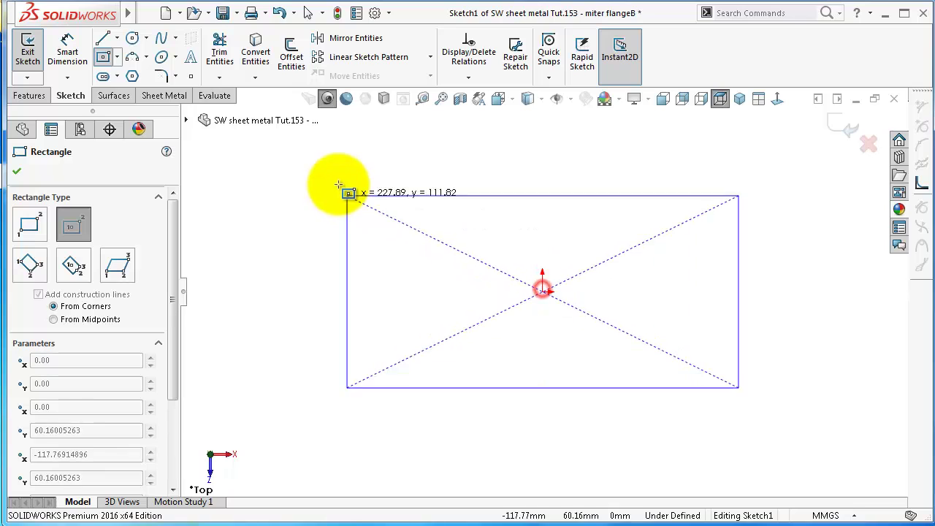
{"action": "left_click", "coordinate": [381, 188]}
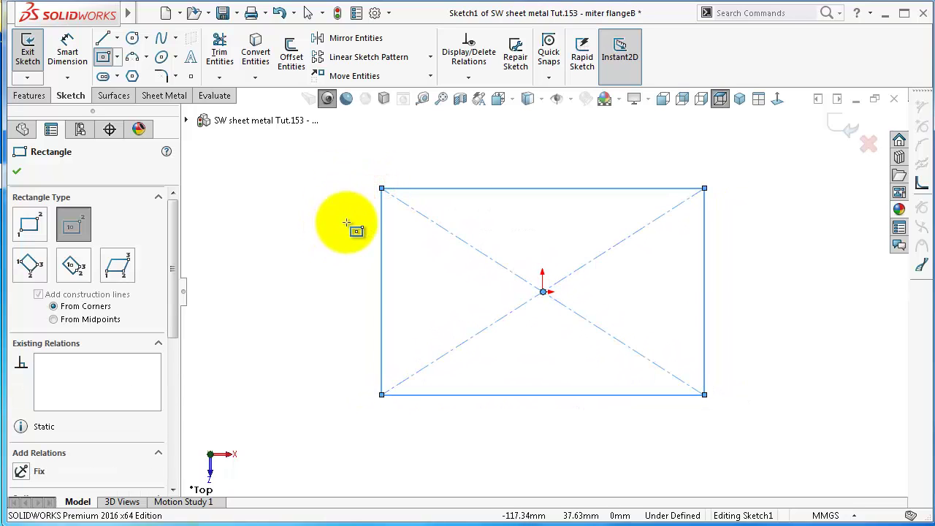
{"action": "key", "text": "Escape"}
Step: Make two adjacent sides of the rectangle equal and dimension the vertical side to 100 mm
{"action": "left_click", "coordinate": [449, 188]}
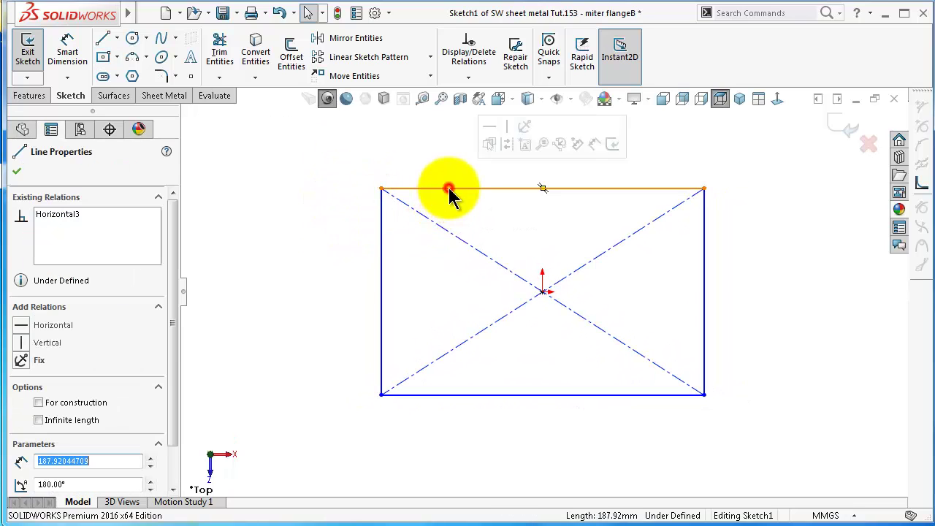
{"action": "left_click", "coordinate": [382, 232], "text": "ctrl"}
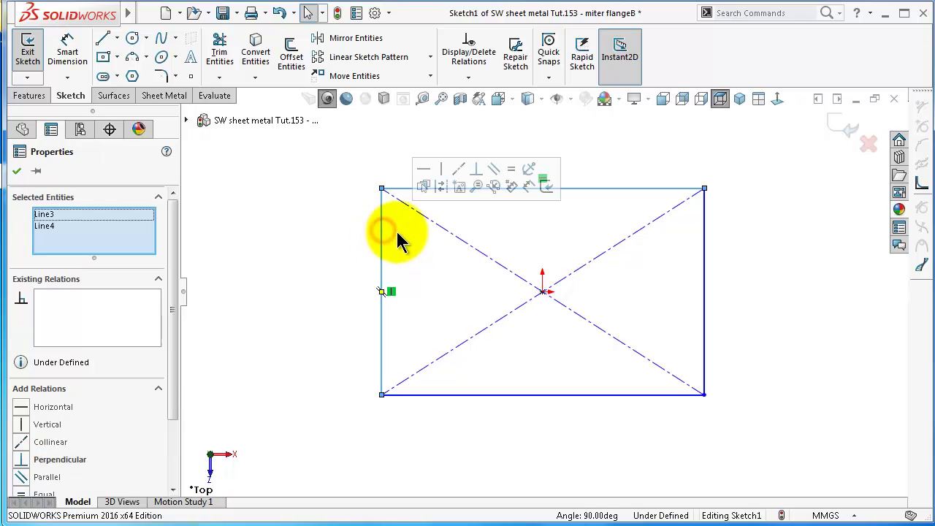
{"action": "left_click", "coordinate": [512, 170]}
{"action": "right_click_drag", "start_coordinate": [369, 215], "coordinate": [365, 163]}
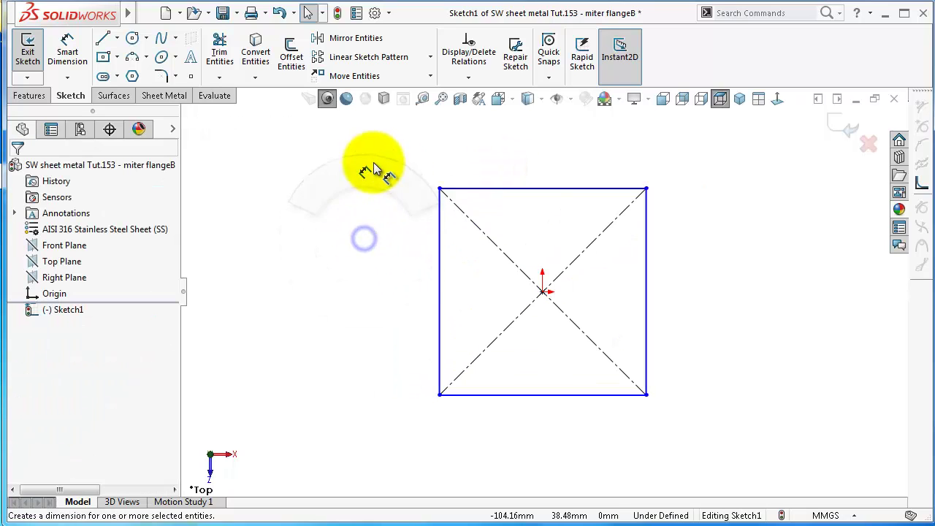
{"action": "left_click", "coordinate": [438, 202]}
{"action": "left_click", "coordinate": [404, 211]}
{"action": "type", "text": "100"}
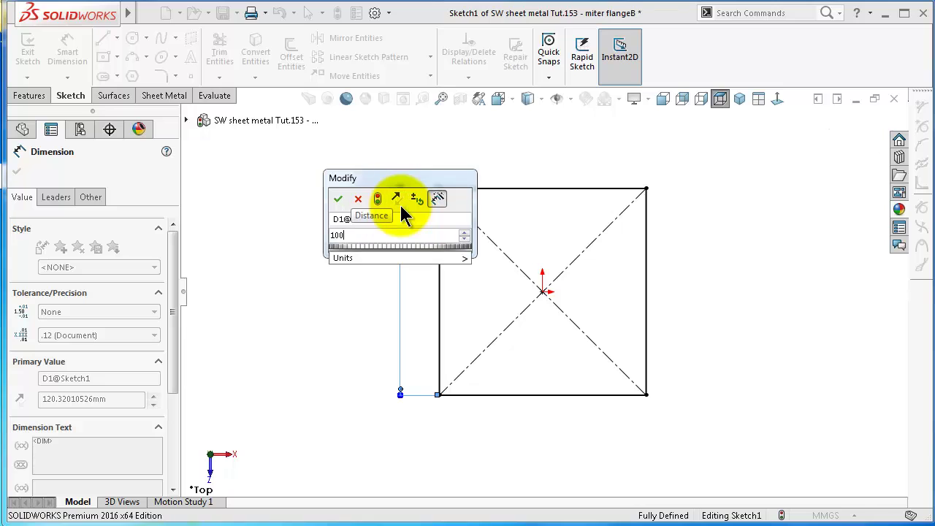
{"action": "key", "text": "Return"}
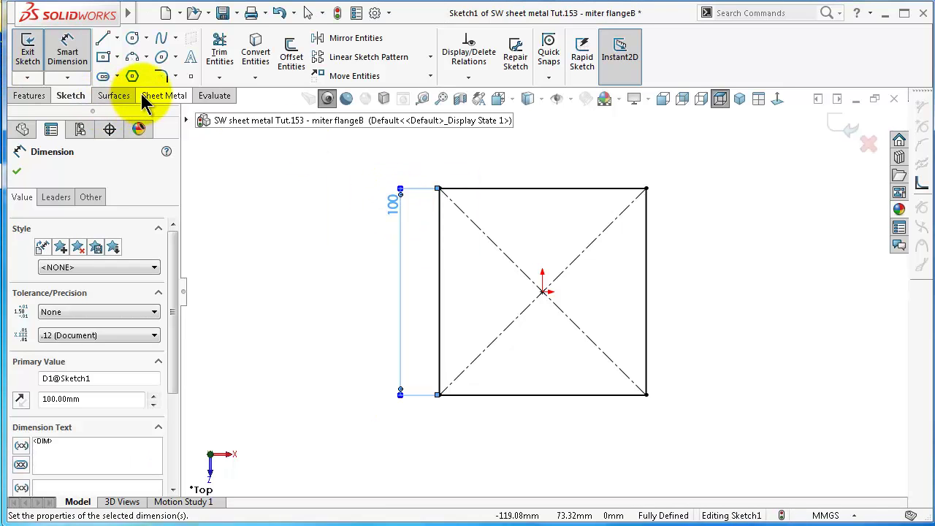
Step: Create a 1 mm thick base flange from the square sketch with a K-Factor of 0.4 and rectangular auto relief
{"action": "left_click", "coordinate": [150, 98]}
{"action": "left_click", "coordinate": [37, 47]}
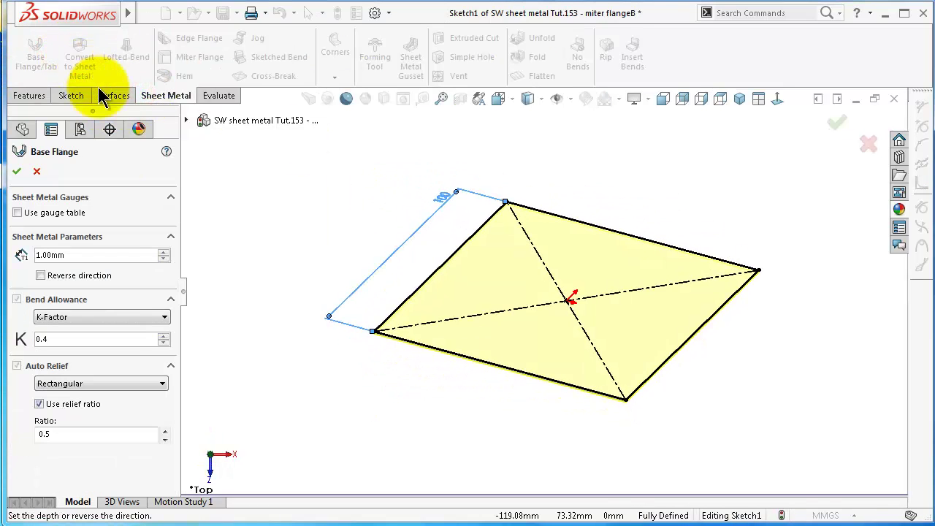
{"action": "left_click", "coordinate": [19, 173]}
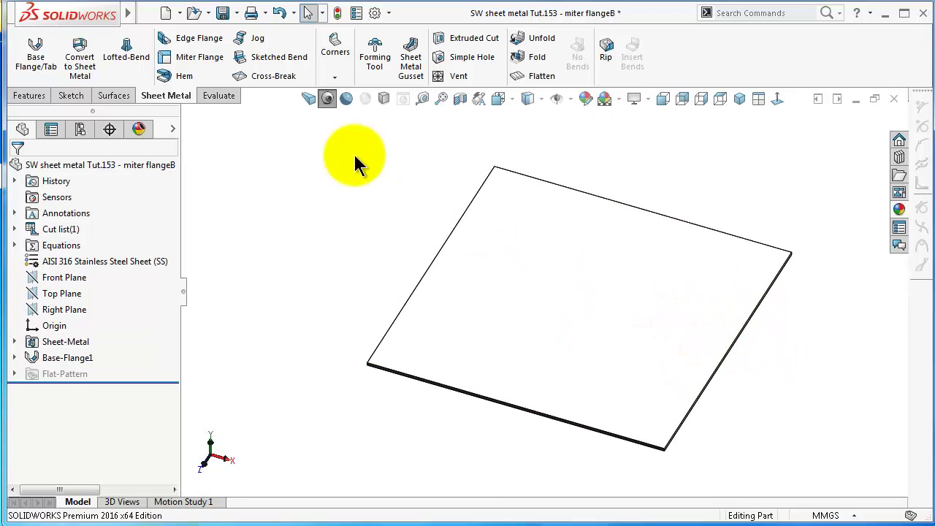
Step: Start a Miter Flange profile sketch at the end of one base plate edge, viewed normal to its plane
{"action": "left_click", "coordinate": [188, 57]}
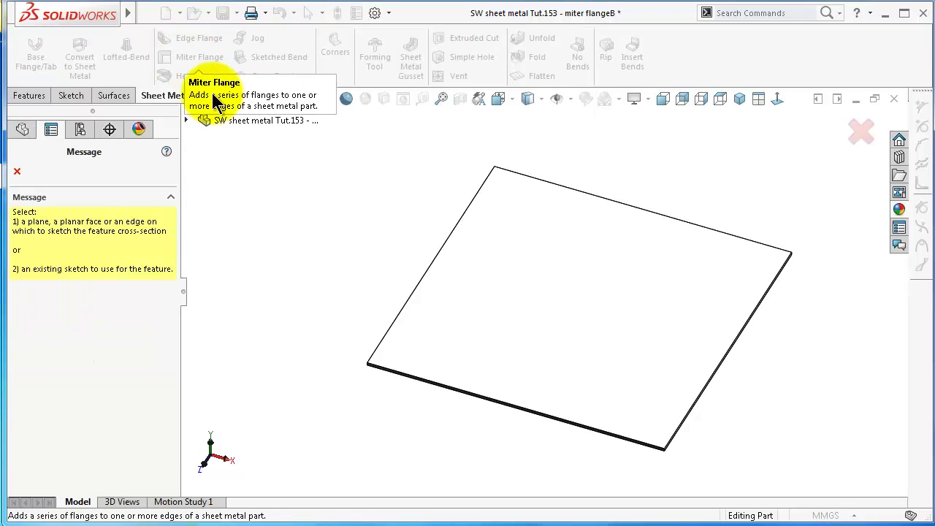
{"action": "left_click", "coordinate": [627, 443]}
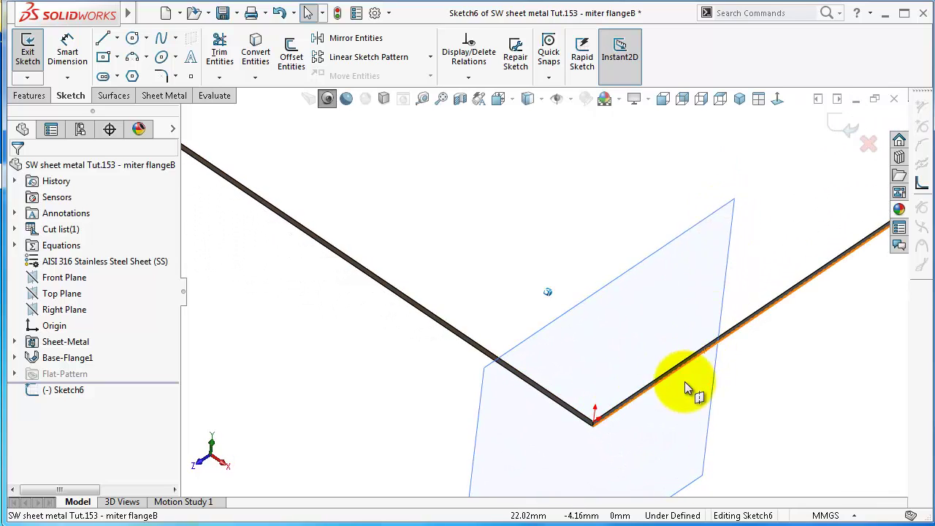
{"action": "left_click", "coordinate": [776, 101]}
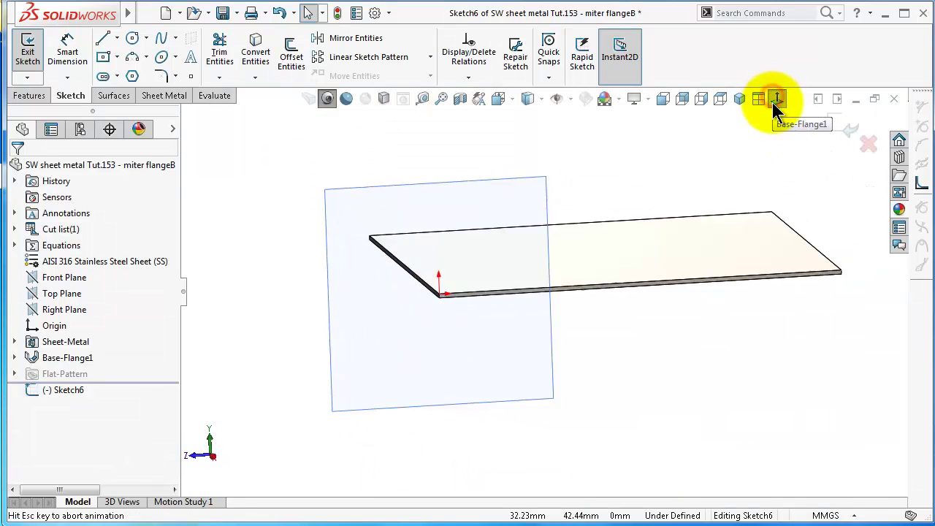
{"action": "scroll", "coordinate": [453, 248], "scroll_direction": "down", "scroll_amount": 3}
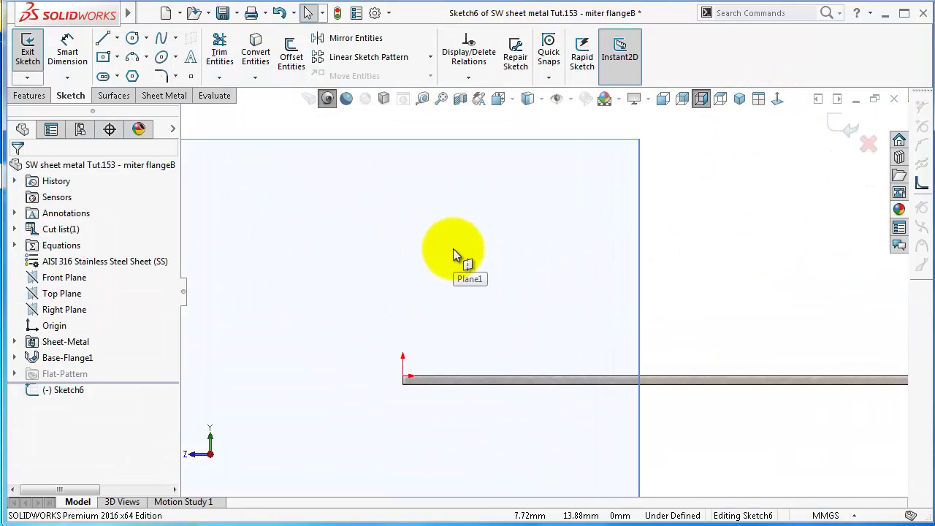
Step: Sketch a vertical line about 21 mm long up from the plate corner and a slanted line about 13 mm long rising inward from its upper end
{"action": "left_click", "coordinate": [105, 39]}
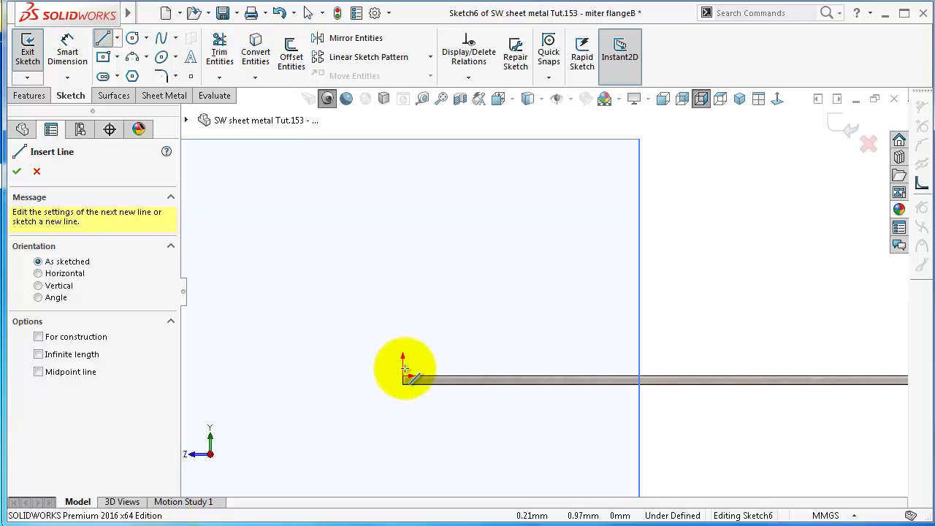
{"action": "left_click", "coordinate": [403, 374]}
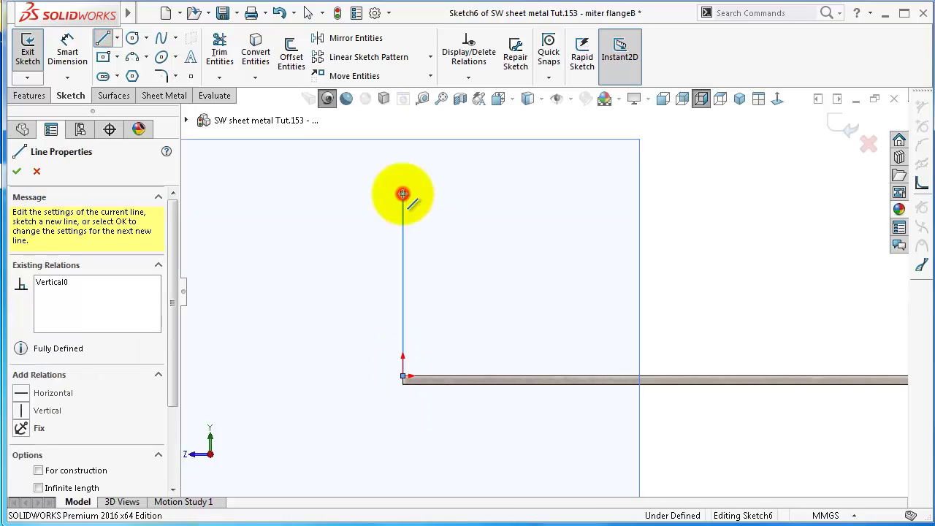
{"action": "left_click", "coordinate": [403, 194]}
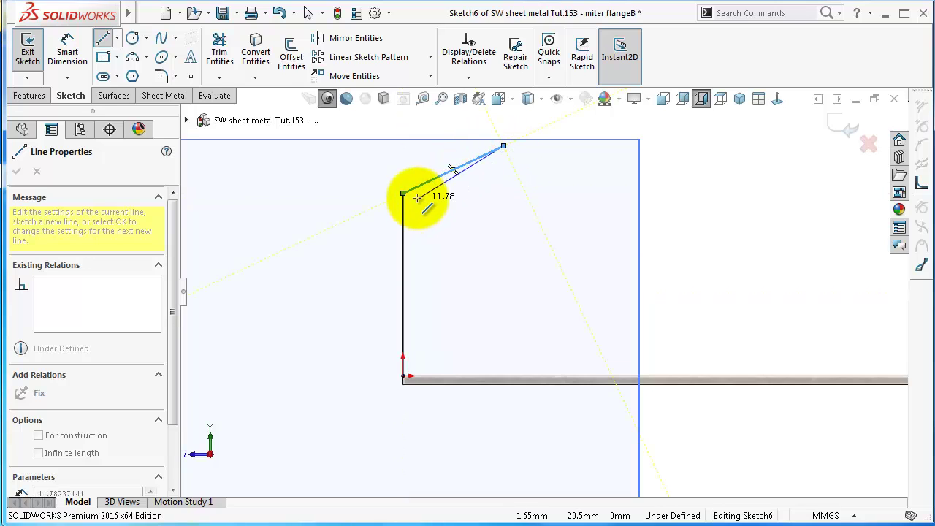
{"action": "key", "text": "Escape"}
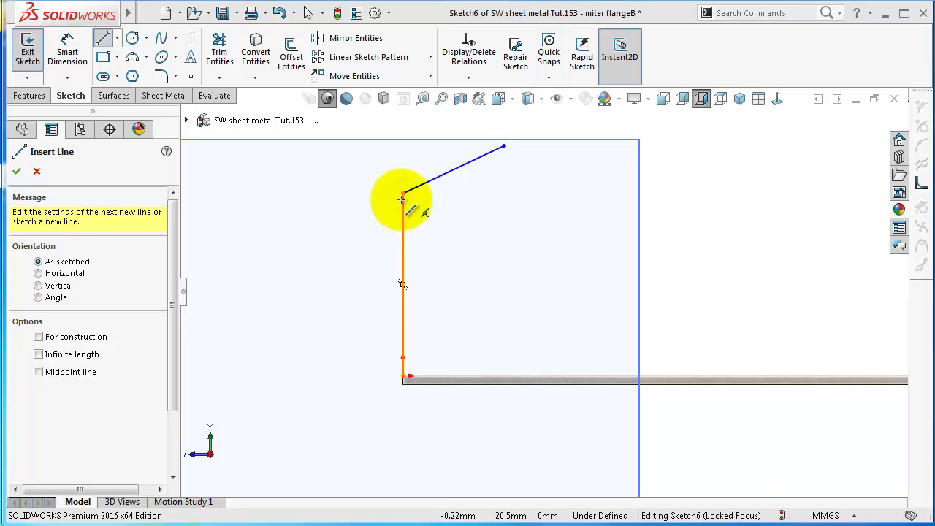
{"action": "left_click", "coordinate": [505, 146]}
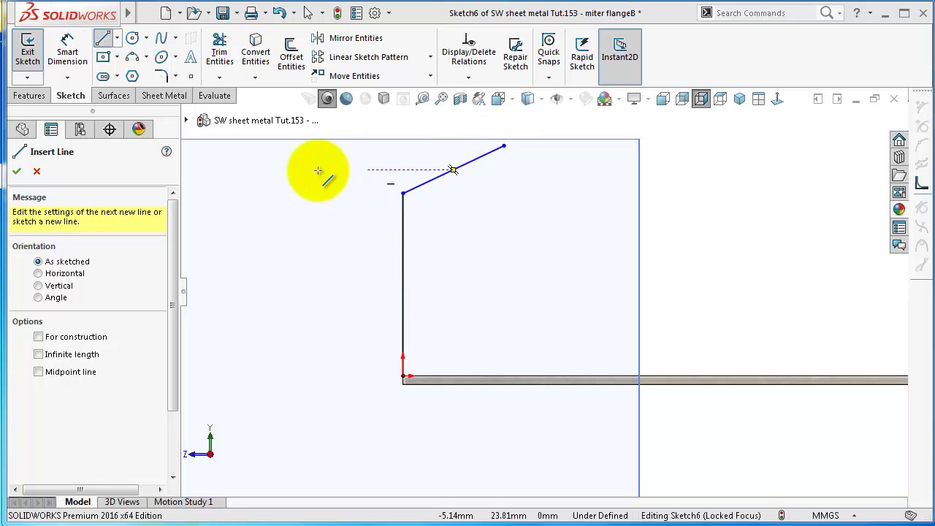
Step: Dimension the profile's vertical line to 50 mm
{"action": "left_click", "coordinate": [67, 51]}
{"action": "left_click", "coordinate": [403, 218]}
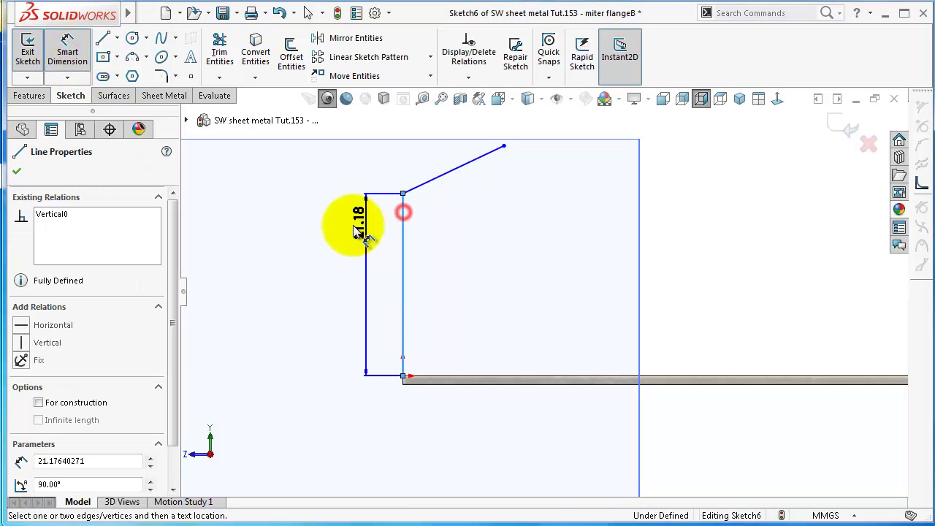
{"action": "left_click", "coordinate": [353, 248]}
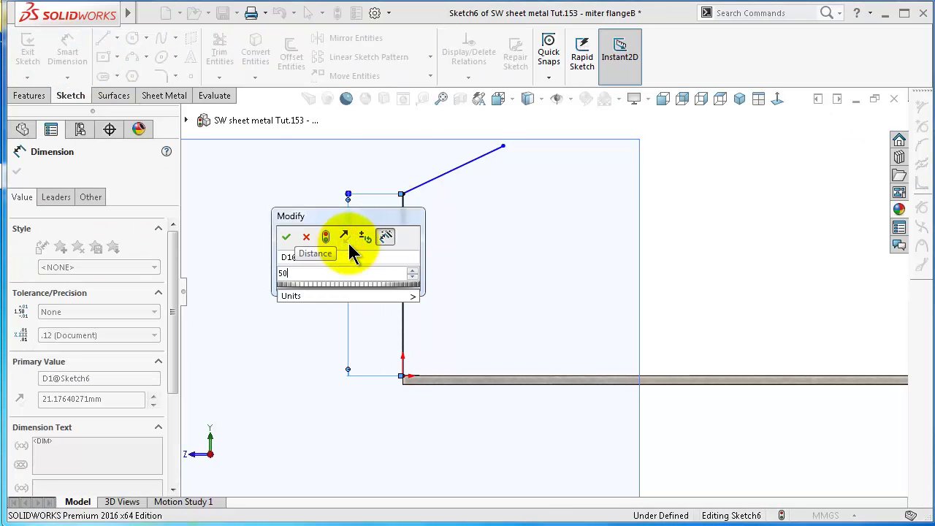
{"action": "key", "text": "Return"}
{"action": "scroll", "coordinate": [360, 245], "scroll_direction": "up", "scroll_amount": 5}
{"action": "scroll", "coordinate": [485, 194], "scroll_direction": "down", "scroll_amount": 4}
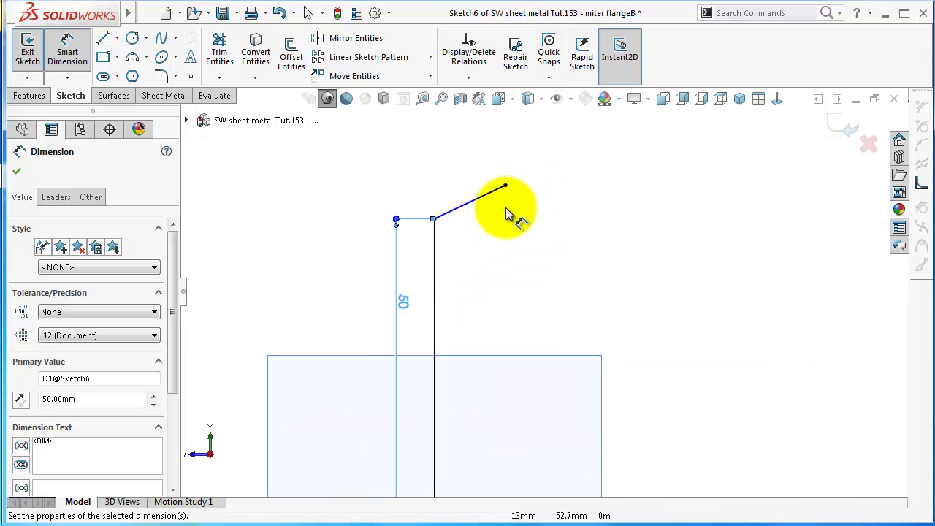
Step: Dimension the angle between the vertical line and the slanted line to 100 degrees
{"action": "left_click", "coordinate": [488, 199]}
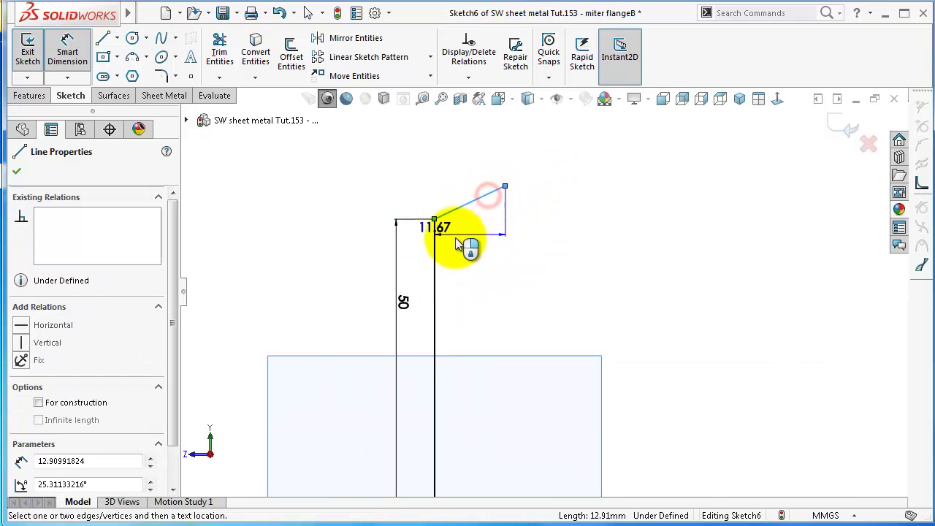
{"action": "left_click", "coordinate": [453, 250]}
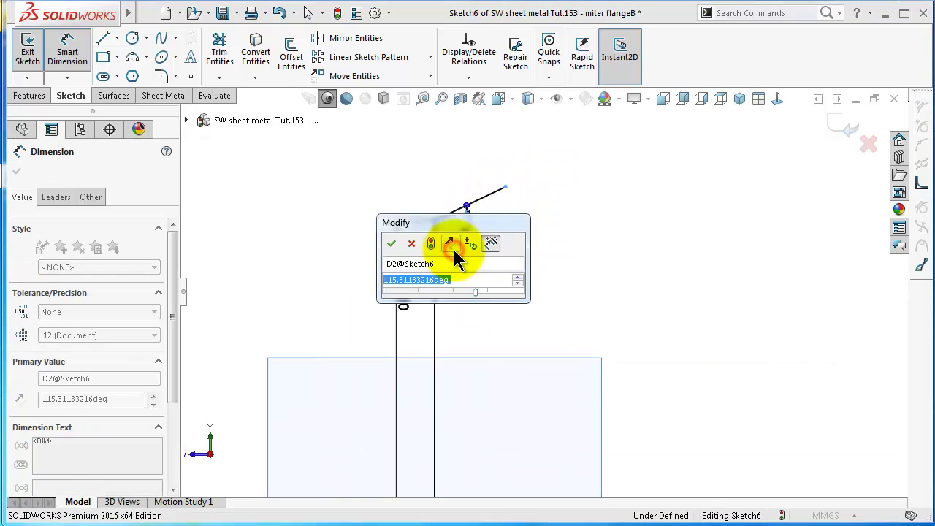
{"action": "type", "text": "100"}
{"action": "key", "text": "Return"}
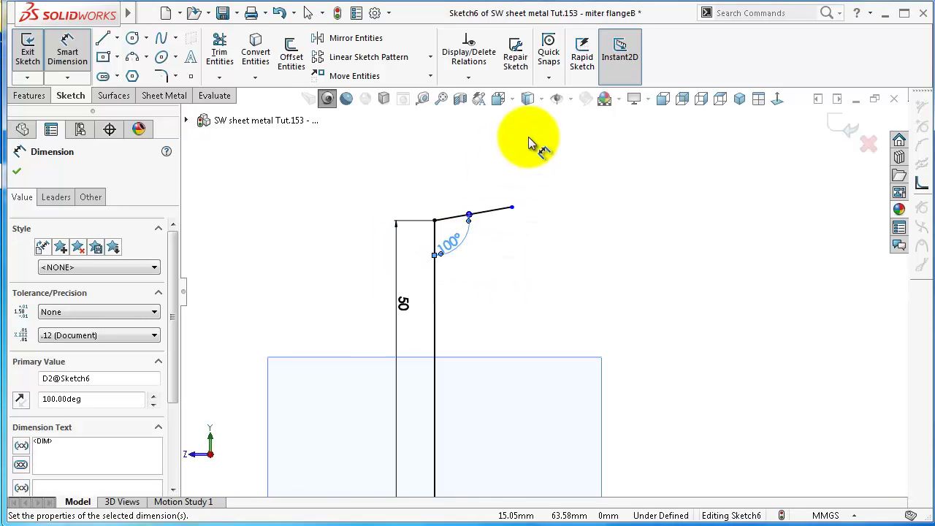
Step: Dimension the horizontal width of the slanted line to 20 mm
{"action": "scroll", "coordinate": [528, 144], "scroll_direction": "down", "scroll_amount": 2}
{"action": "left_click", "coordinate": [494, 251]}
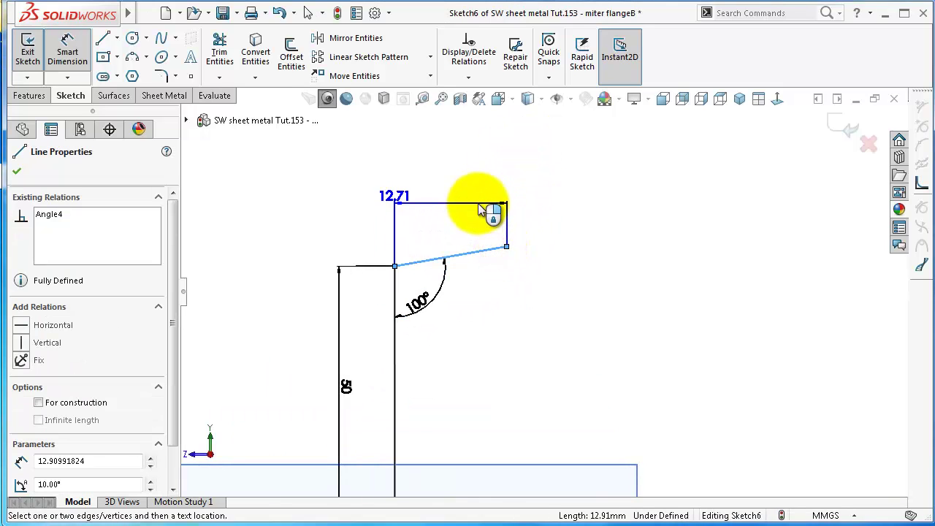
{"action": "left_click", "coordinate": [459, 204]}
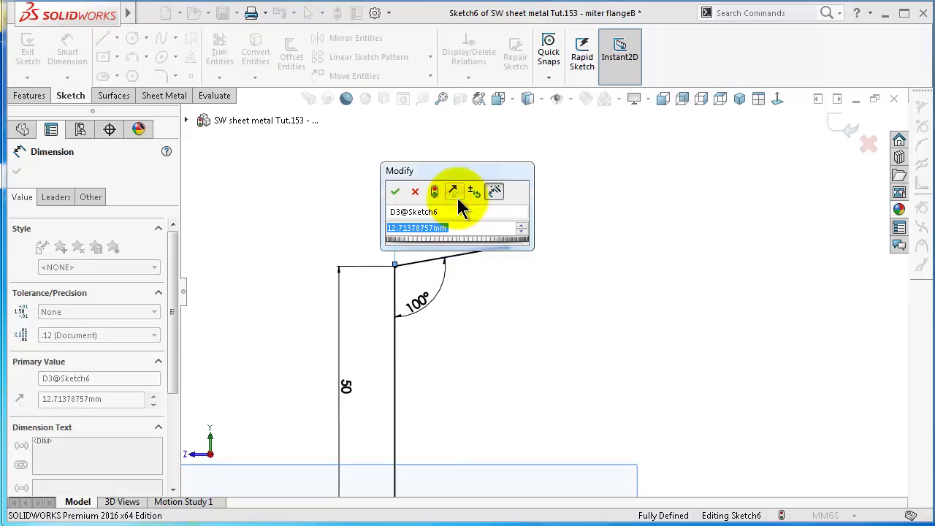
{"action": "type", "text": "20"}
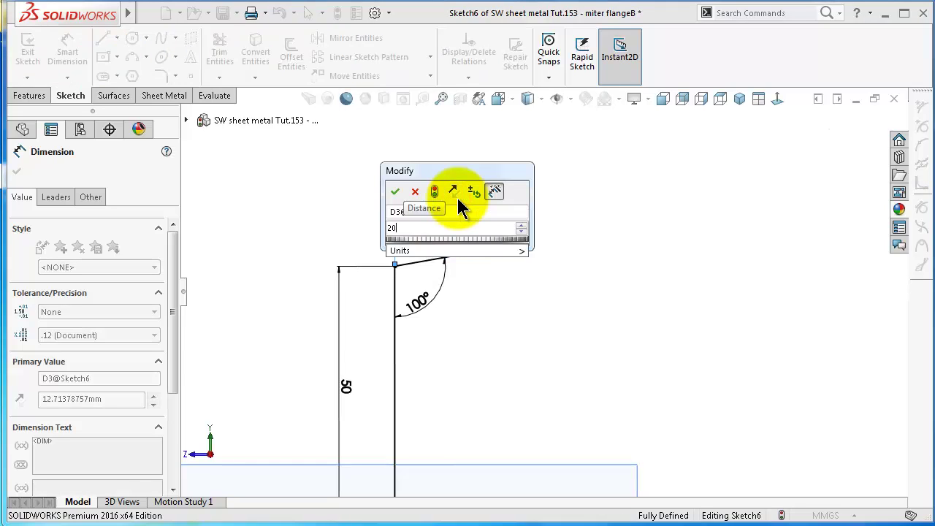
{"action": "key", "text": "Return"}
{"action": "left_click", "coordinate": [307, 220]}
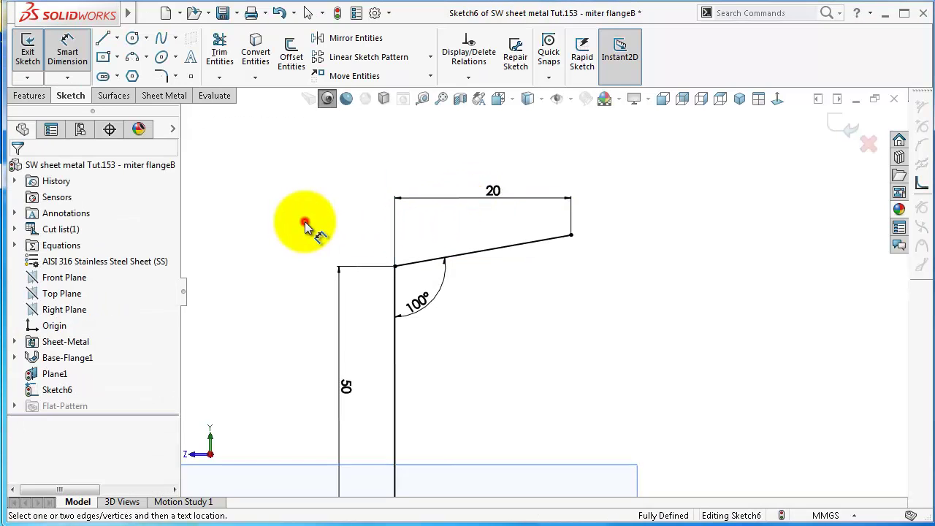
Step: Finish the profile sketch to apply it as a miter flange along the first plate edge
{"action": "mouse_move", "coordinate": [307, 220]}
{"action": "middle_mouse_down"}
{"action": "mouse_move", "coordinate": [313, 260]}
{"action": "mouse_move", "coordinate": [605, 395]}
{"action": "mouse_move", "coordinate": [639, 423]}
{"action": "middle_mouse_up"}
{"action": "scroll", "coordinate": [602, 396], "scroll_direction": "up", "scroll_amount": 3}
{"action": "key", "text": "Down"}
{"action": "key", "text": "Down"}
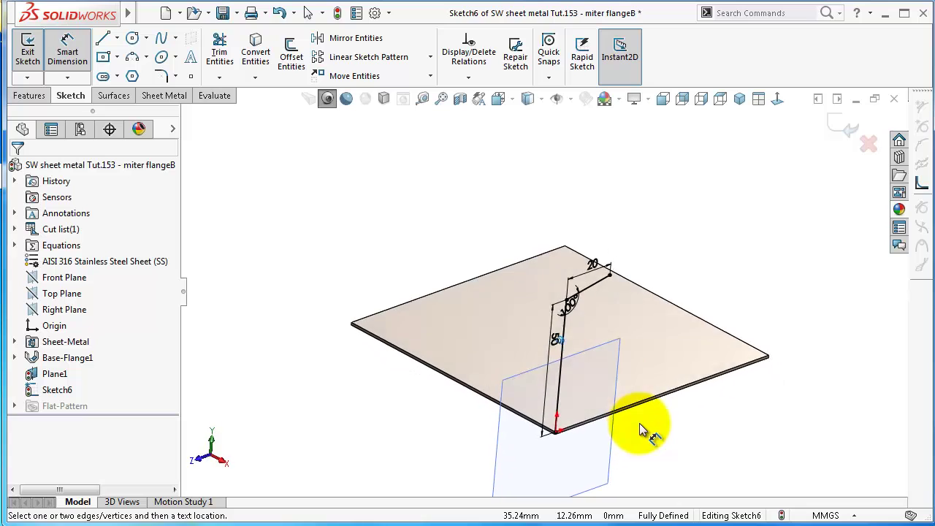
{"action": "left_click", "coordinate": [835, 126]}
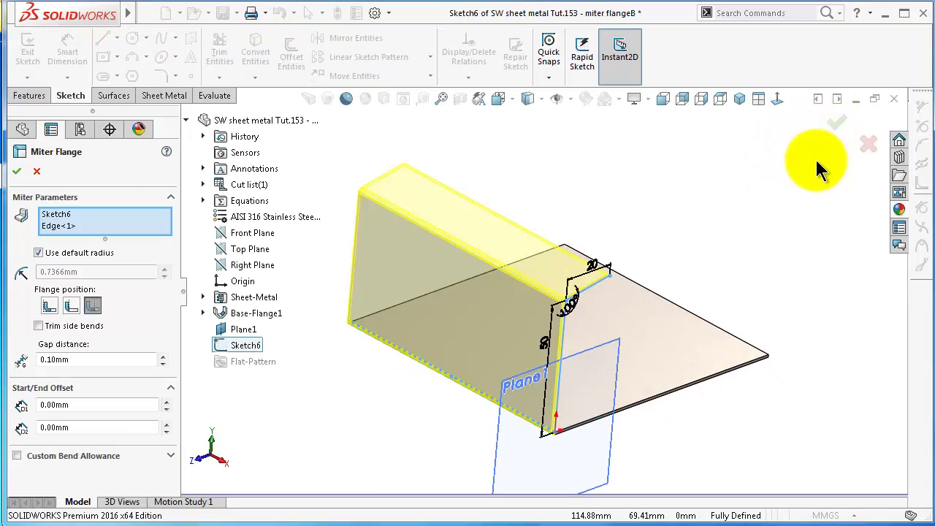
Step: Add the plate's other three edges and create the miter flange with the default radius and a 0.10 mm gap distance
{"action": "mouse_move", "coordinate": [695, 283]}
{"action": "middle_mouse_down"}
{"action": "mouse_move", "coordinate": [516, 372]}
{"action": "mouse_move", "coordinate": [502, 416]}
{"action": "mouse_move", "coordinate": [483, 436]}
{"action": "mouse_move", "coordinate": [455, 404]}
{"action": "mouse_move", "coordinate": [468, 393]}
{"action": "middle_mouse_up"}
{"action": "left_click", "coordinate": [485, 442]}
{"action": "left_click", "coordinate": [456, 407]}
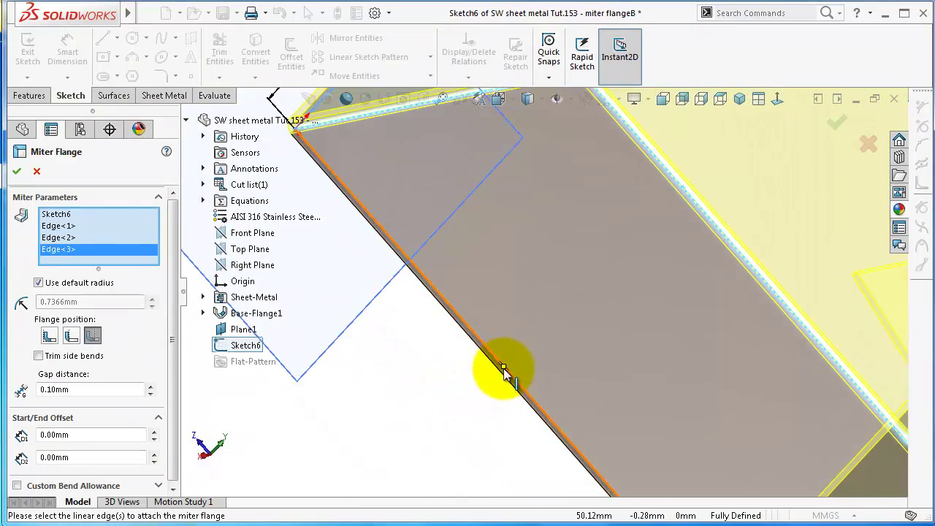
{"action": "left_click", "coordinate": [503, 368]}
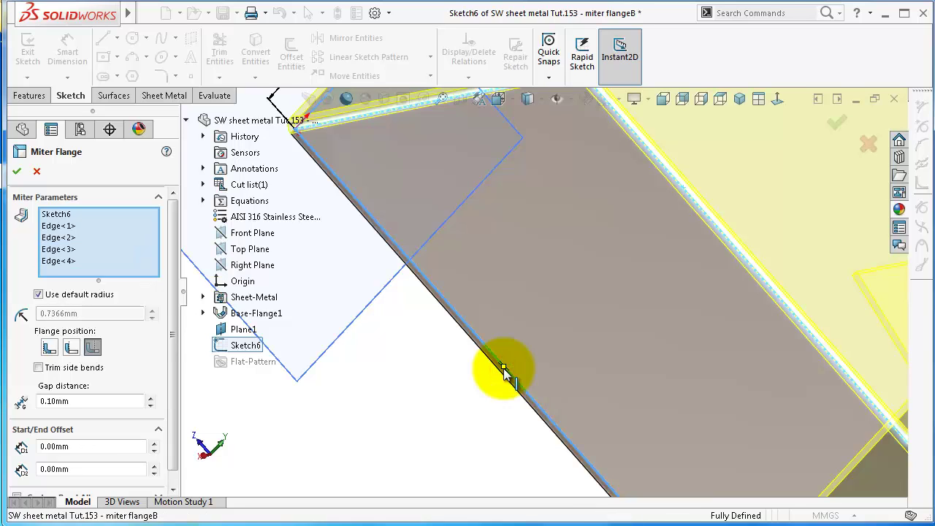
{"action": "scroll", "coordinate": [545, 377], "scroll_direction": "up", "scroll_amount": 5}
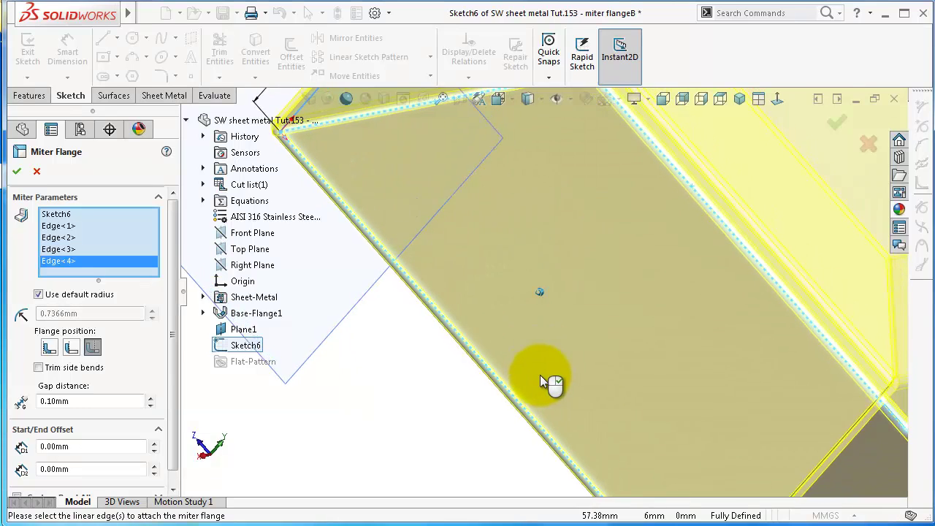
{"action": "middle_click_drag", "start_coordinate": [537, 374], "coordinate": [528, 372]}
{"action": "left_click_drag", "start_coordinate": [176, 316], "coordinate": [180, 358]}
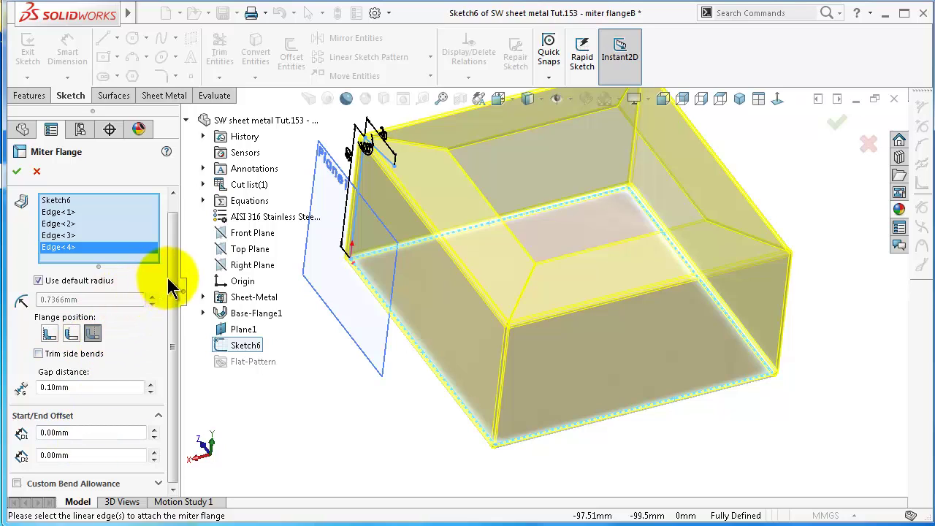
{"action": "left_click_drag", "start_coordinate": [171, 286], "coordinate": [171, 248]}
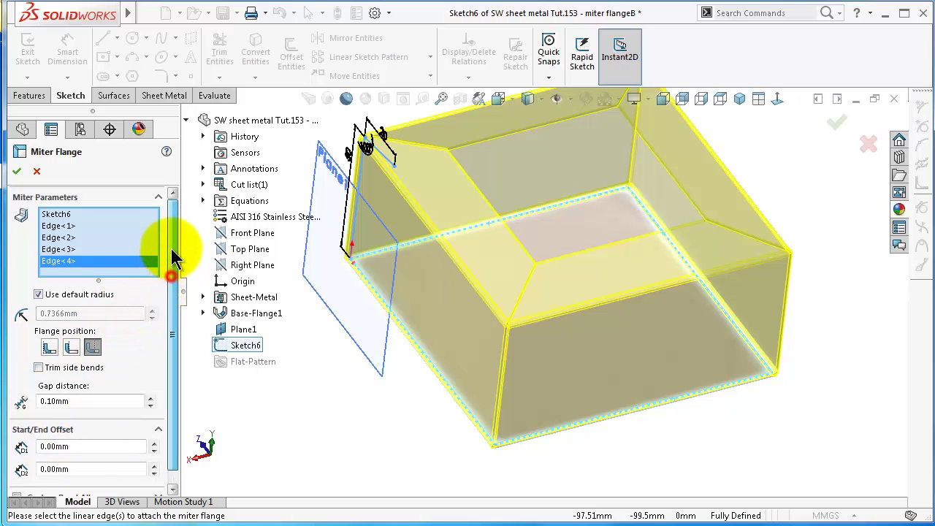
{"action": "left_click", "coordinate": [16, 172]}
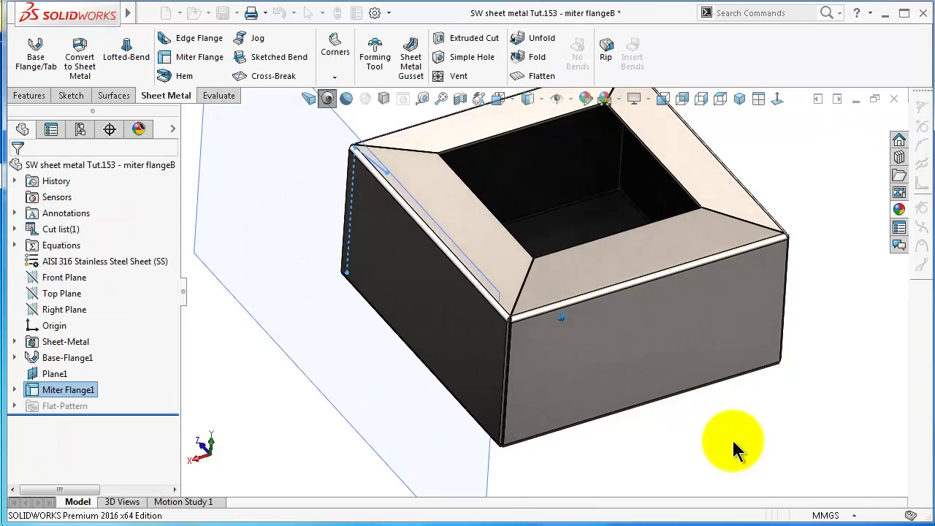
Step: Review the base flange and miter flange features on the box and hide Plane1
{"action": "middle_click_drag", "start_coordinate": [732, 431], "coordinate": [732, 432]}
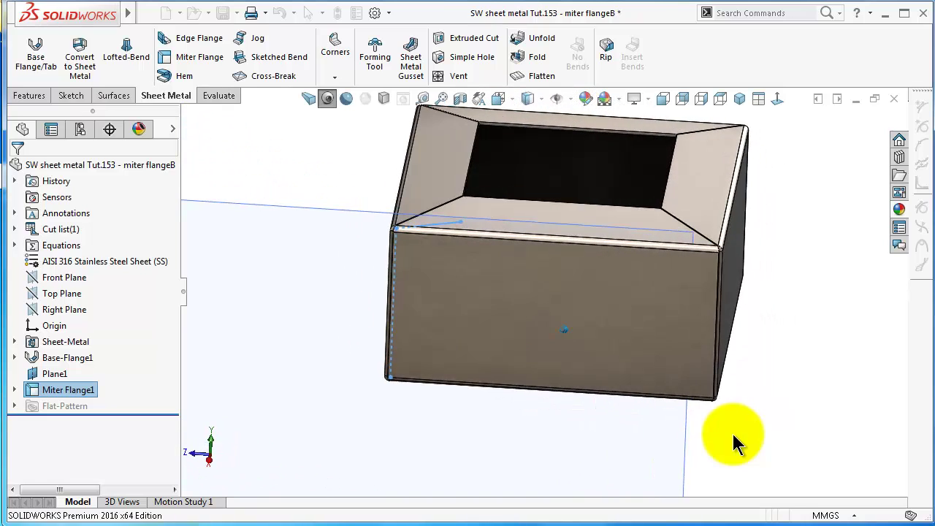
{"action": "left_click", "coordinate": [66, 357]}
{"action": "left_click", "coordinate": [68, 389]}
{"action": "left_click", "coordinate": [61, 357]}
{"action": "middle_click_drag", "start_coordinate": [265, 377], "coordinate": [265, 377]}
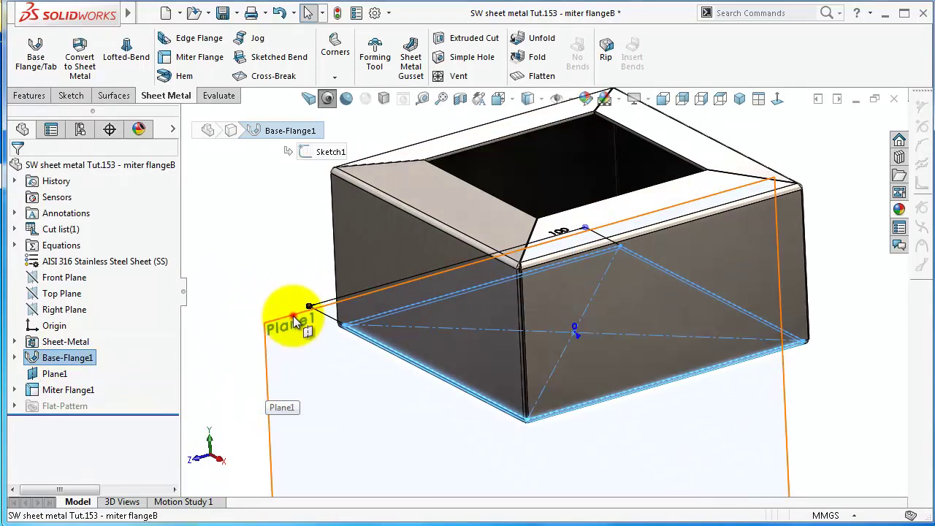
{"action": "left_click", "coordinate": [293, 315]}
{"action": "left_click", "coordinate": [369, 272]}
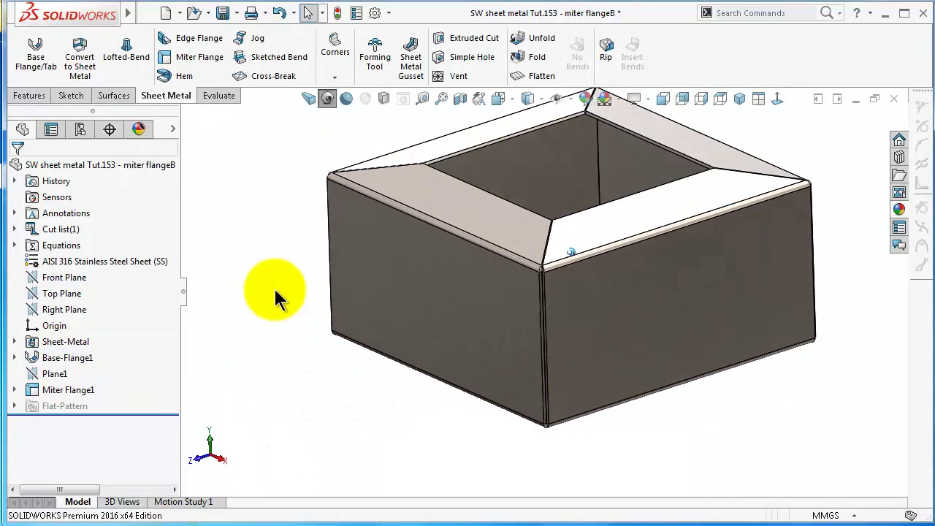
Step: Examine the finished box's mitred corners, top lips and interior from several angles
{"action": "key", "text": "Right"}
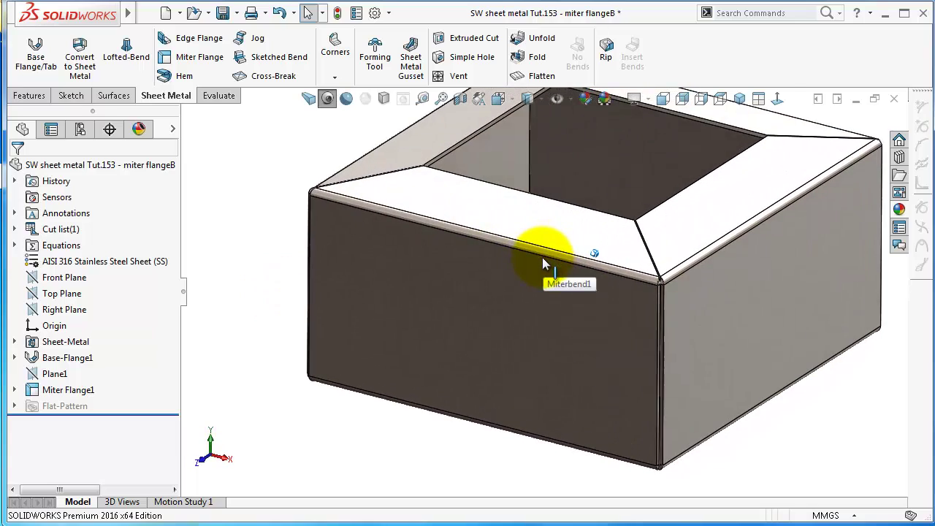
{"action": "key", "text": "Right"}
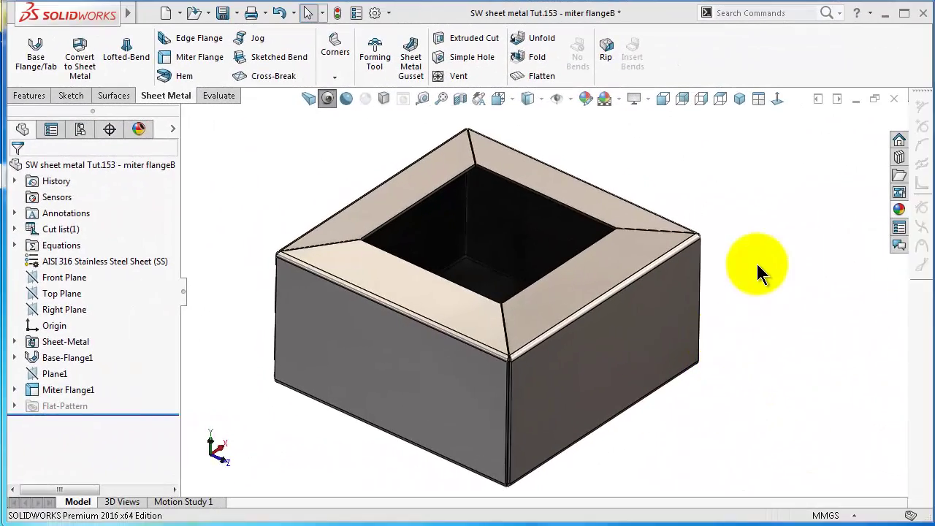
{"action": "left_click", "coordinate": [757, 264]}
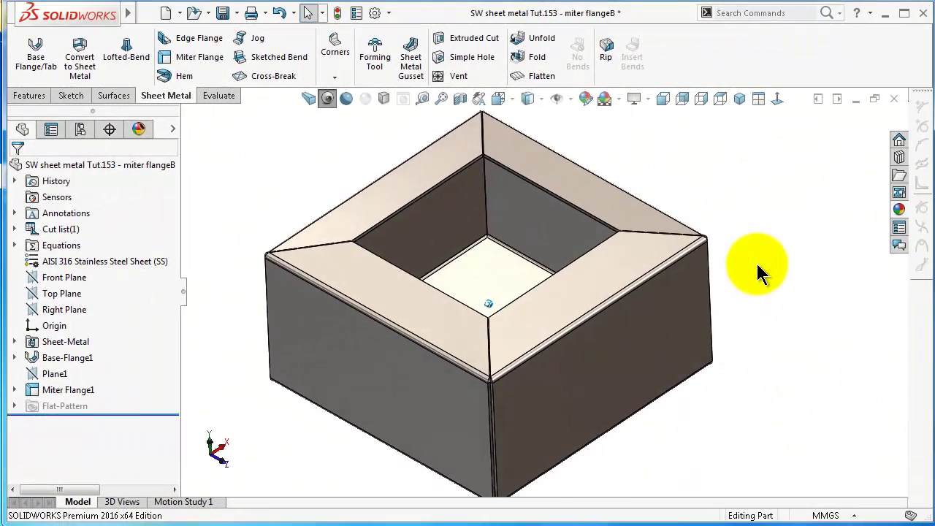
{"action": "key", "text": "Up"}
{"action": "key", "text": "Down"}
{"action": "key", "text": "Down"}
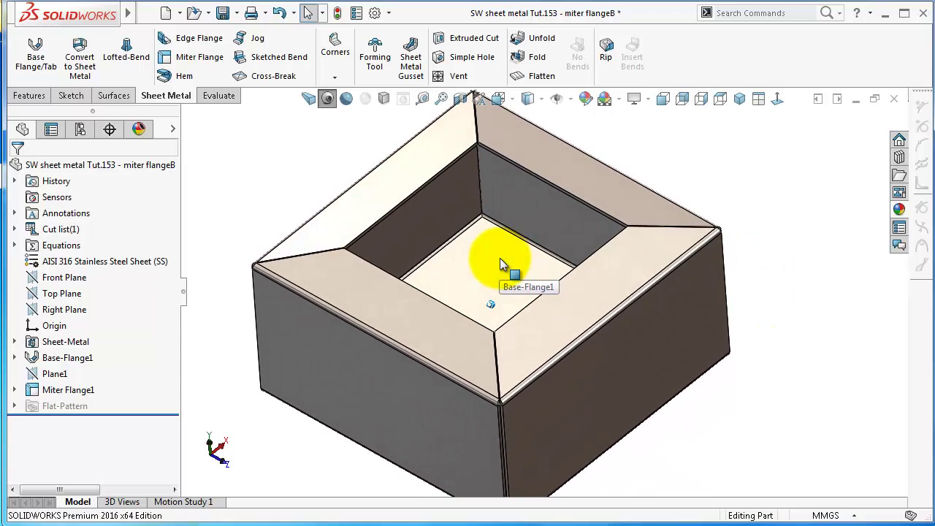
{"action": "key", "text": "Left"}
{"action": "key", "text": "Left"}
{"action": "key", "text": "Left"}
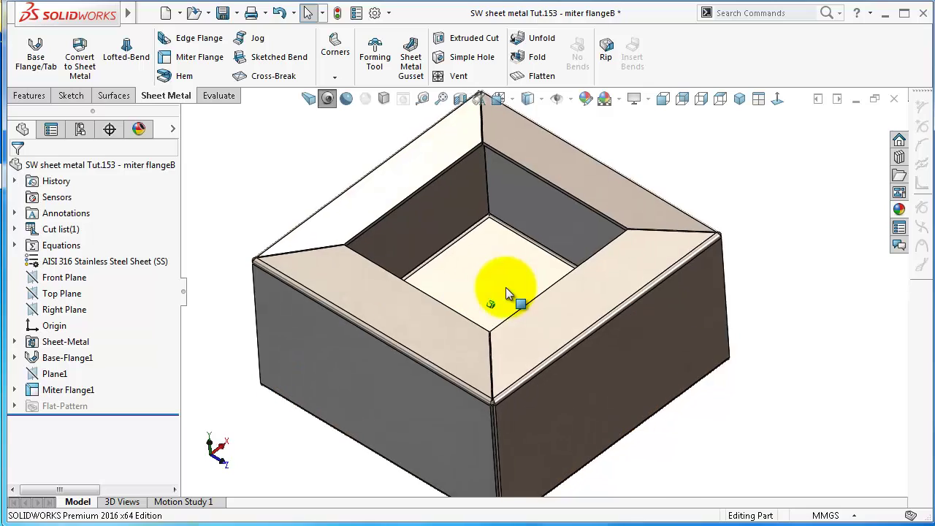
Step: Roll the feature history back to the base flange to review the plate, and roll forward past the miter flange
{"action": "key", "text": "Left"}
{"action": "key", "text": "Right"}
{"action": "key", "text": "Right"}
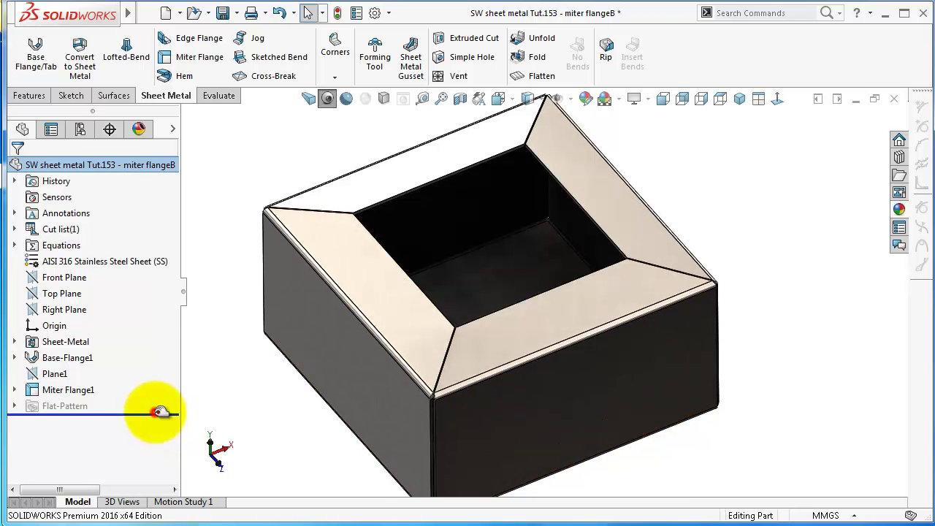
{"action": "left_click_drag", "start_coordinate": [153, 365], "coordinate": [155, 366]}
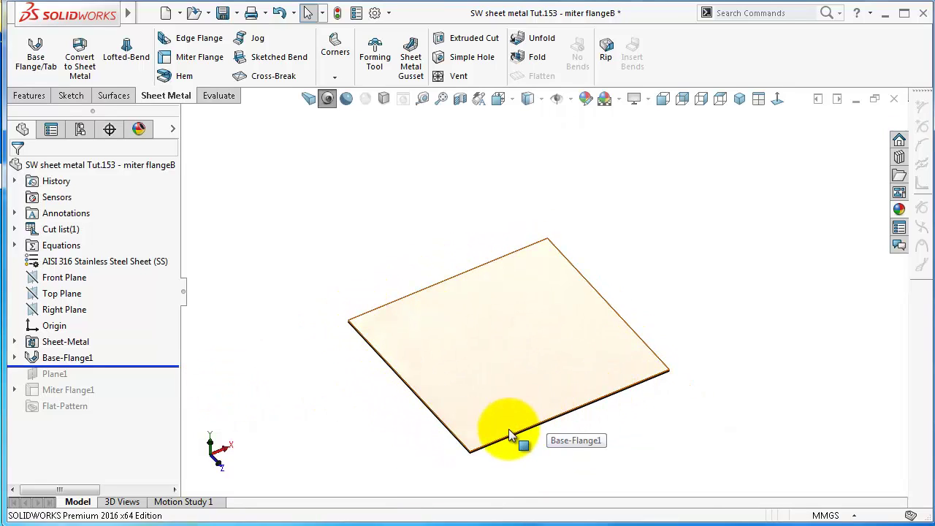
{"action": "scroll", "coordinate": [511, 430], "scroll_direction": "down", "scroll_amount": 2}
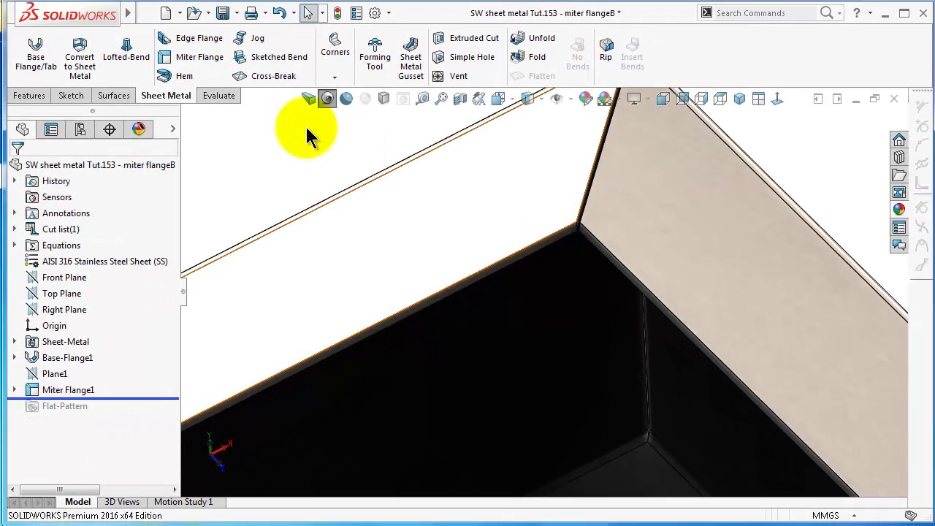
Step: Start a miter flange profile sketch at the end of the top lip's inner edge and face its sketch plane
{"action": "left_click", "coordinate": [192, 60]}
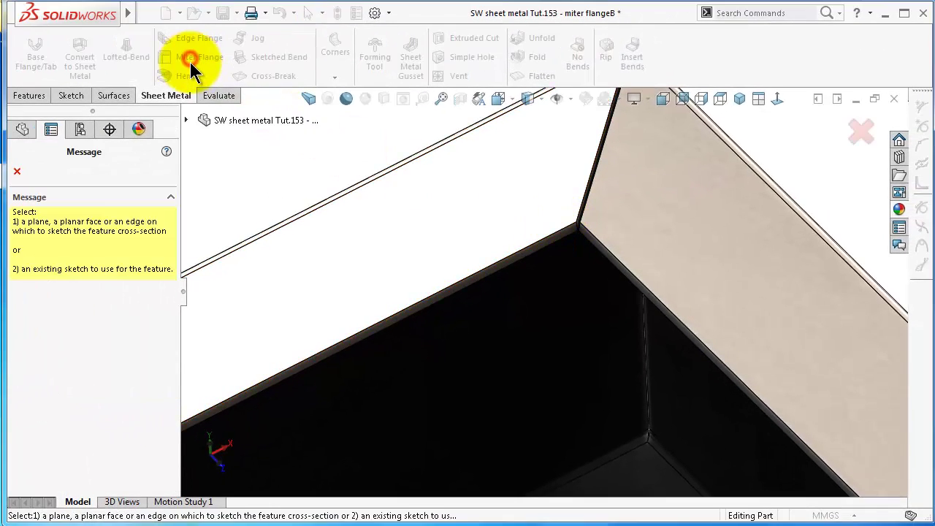
{"action": "left_click", "coordinate": [556, 239]}
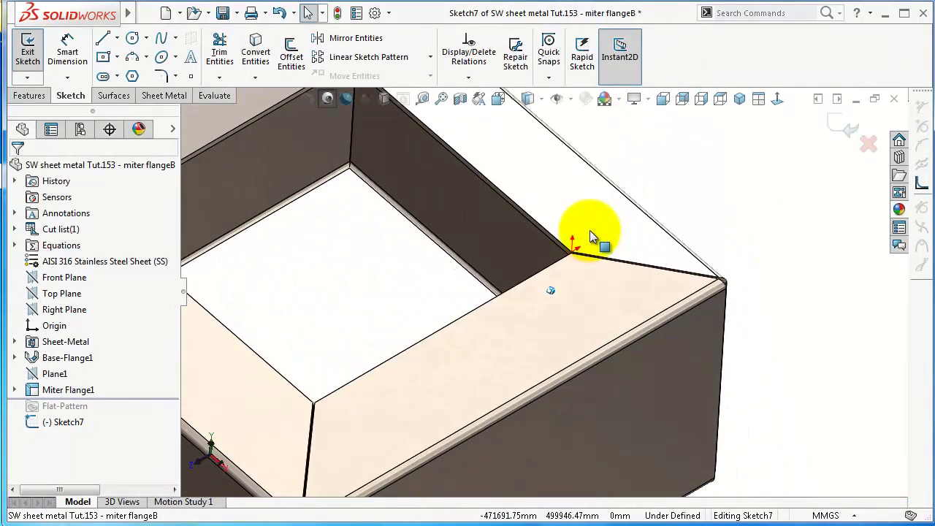
{"action": "left_click", "coordinate": [778, 101]}
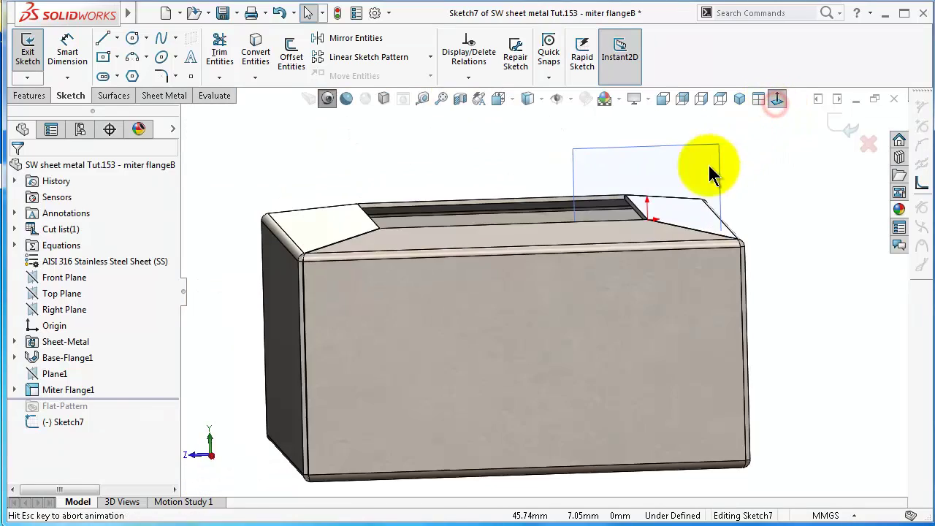
Step: Examine the miter gap and the lip's end face at the inner corner beside the sketch origin
{"action": "scroll", "coordinate": [672, 230], "scroll_direction": "down", "scroll_amount": 6}
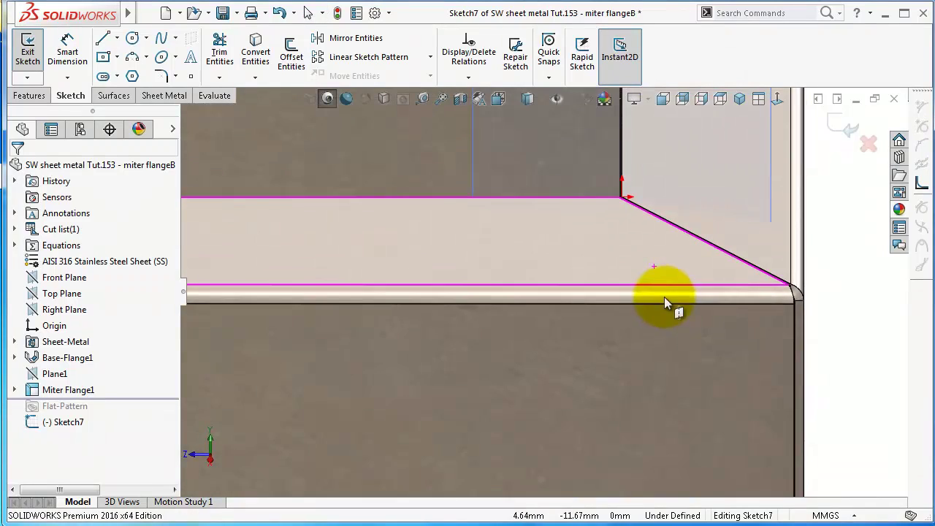
{"action": "scroll", "coordinate": [662, 293], "scroll_direction": "down", "scroll_amount": 5}
{"action": "middle_click_drag", "start_coordinate": [426, 257], "coordinate": [409, 240]}
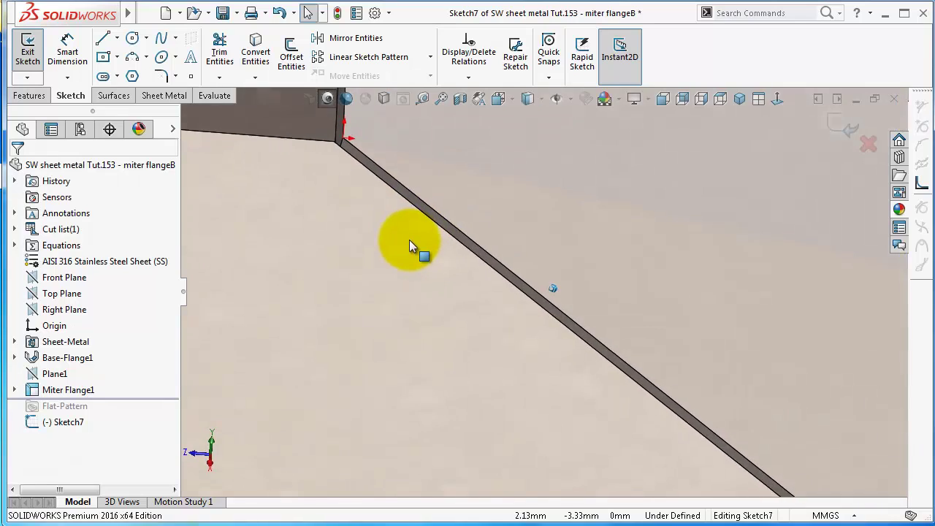
{"action": "middle_click_drag", "start_coordinate": [388, 190], "coordinate": [451, 191]}
{"action": "scroll", "coordinate": [450, 201], "scroll_direction": "down", "scroll_amount": 3}
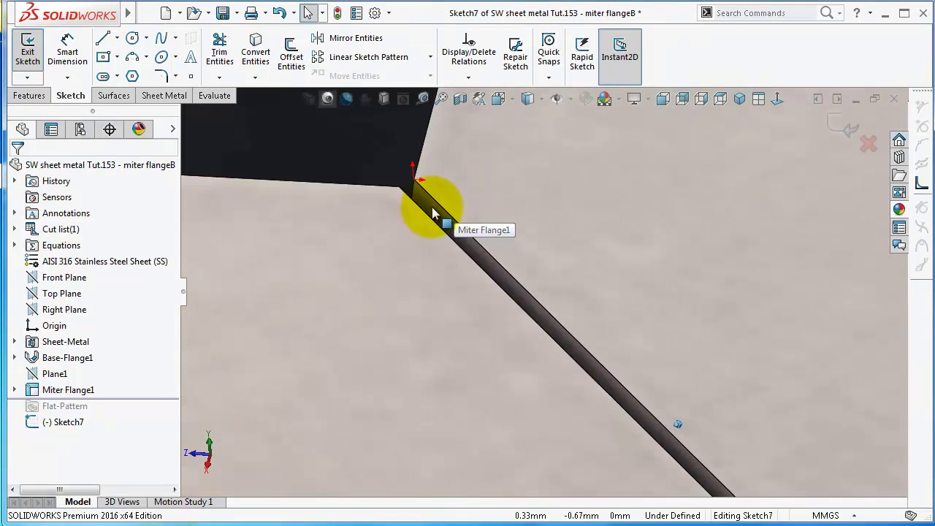
{"action": "scroll", "coordinate": [443, 203], "scroll_direction": "down", "scroll_amount": 3}
{"action": "left_click", "coordinate": [445, 203]}
{"action": "scroll", "coordinate": [486, 236], "scroll_direction": "up", "scroll_amount": 5}
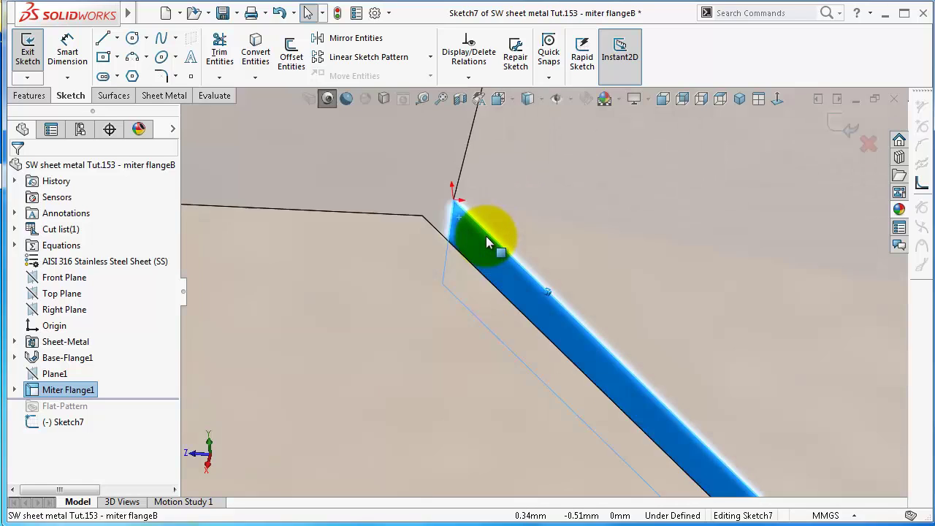
{"action": "middle_click_drag", "start_coordinate": [493, 241], "coordinate": [763, 121]}
Step: Sketch a vertical profile line about 2.66 mm long upward from the top lip's inner corner
{"action": "left_click", "coordinate": [778, 101]}
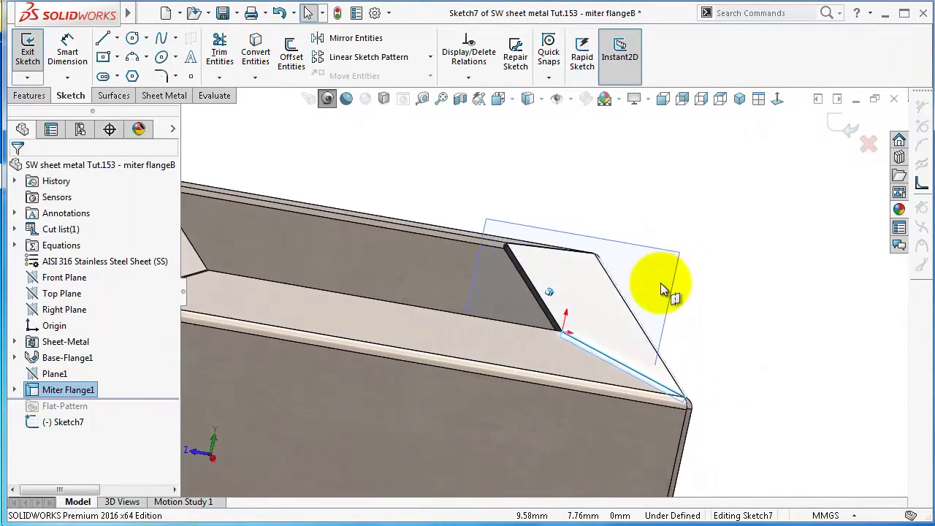
{"action": "left_click", "coordinate": [103, 38]}
{"action": "scroll", "coordinate": [585, 339], "scroll_direction": "down", "scroll_amount": 3}
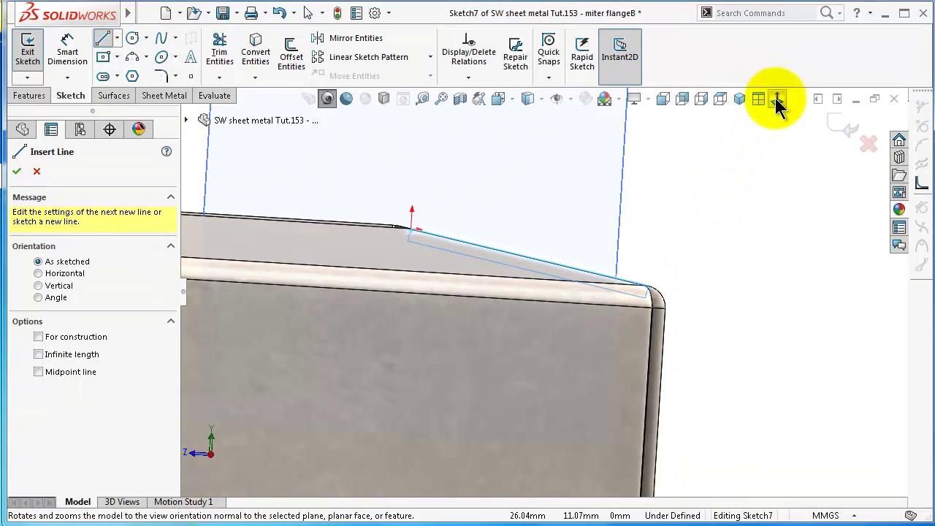
{"action": "left_click", "coordinate": [778, 100]}
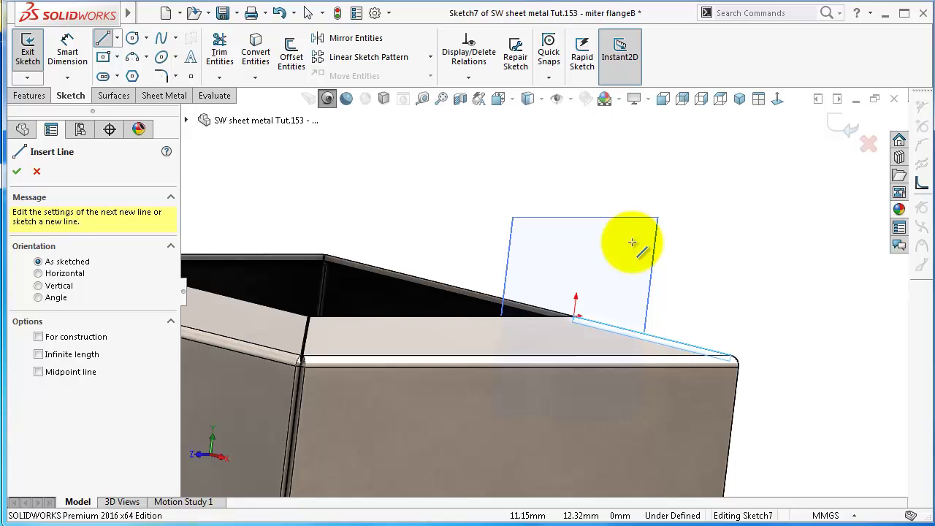
{"action": "key", "text": "Escape"}
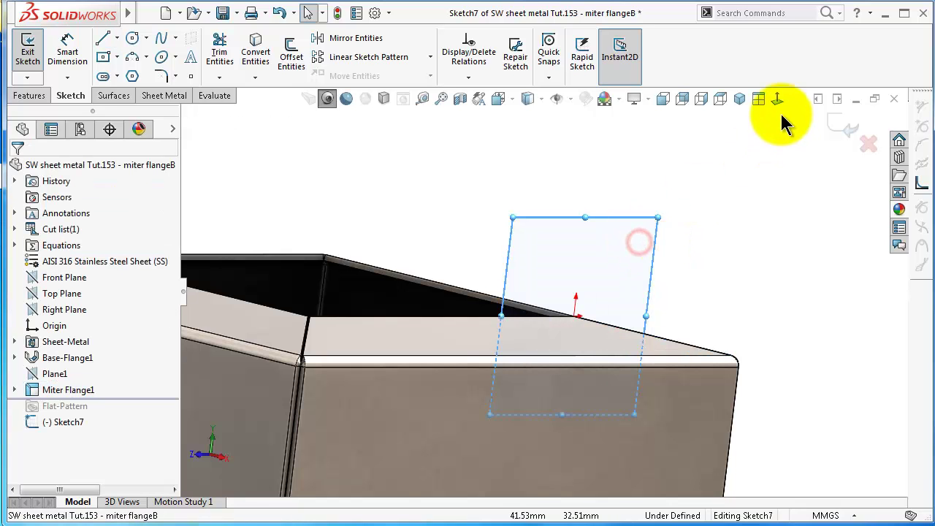
{"action": "left_click", "coordinate": [776, 100]}
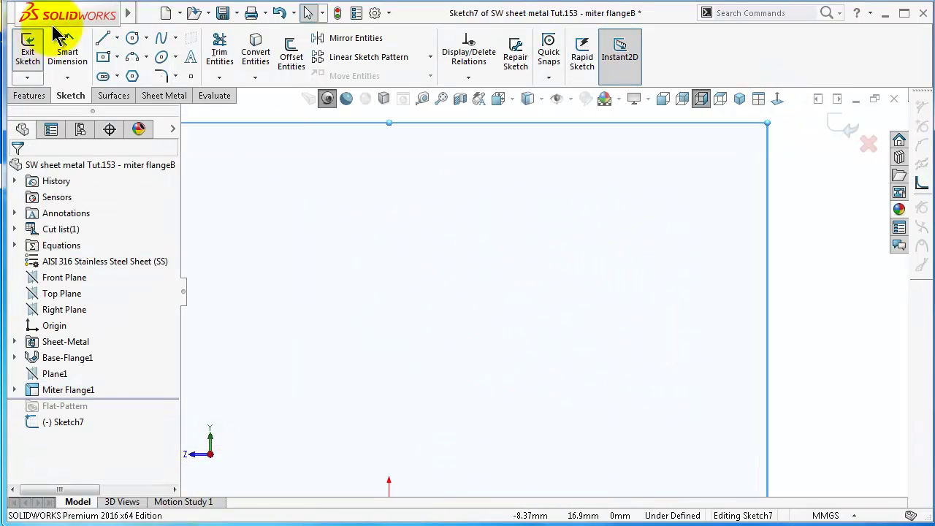
{"action": "left_click", "coordinate": [103, 38]}
{"action": "key", "text": "z"}
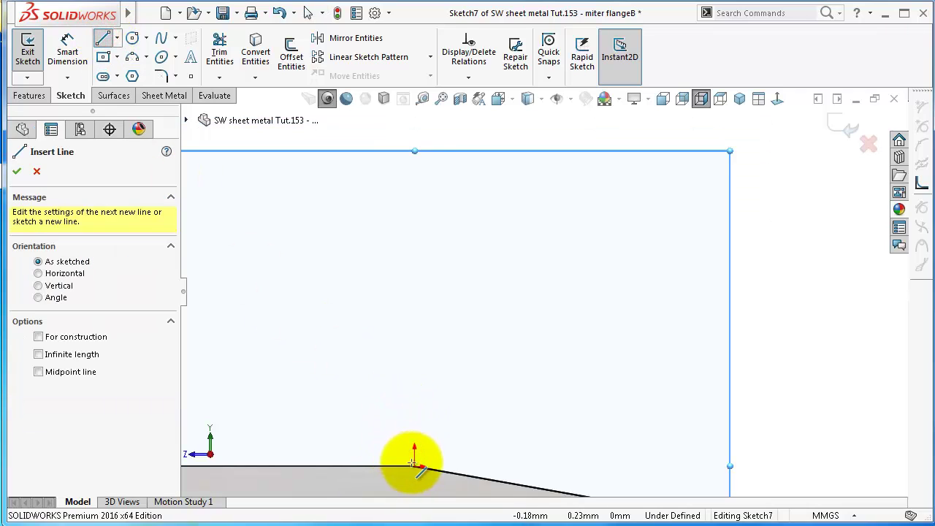
{"action": "left_click", "coordinate": [415, 466]}
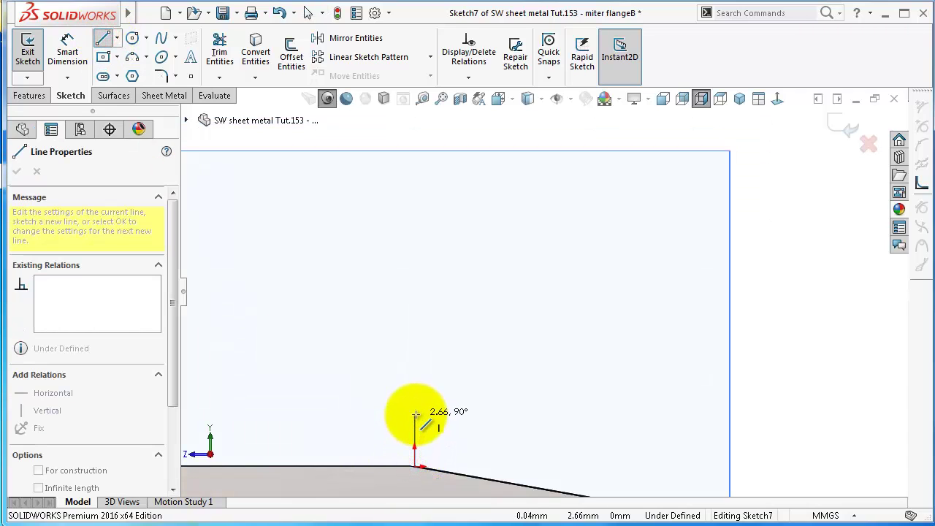
{"action": "left_click", "coordinate": [414, 414]}
Step: Try to create a miter flange along the lip's inner edge with default radius and 0.10 mm gap, retrying with the sketch removed from the selection
{"action": "left_click", "coordinate": [844, 128]}
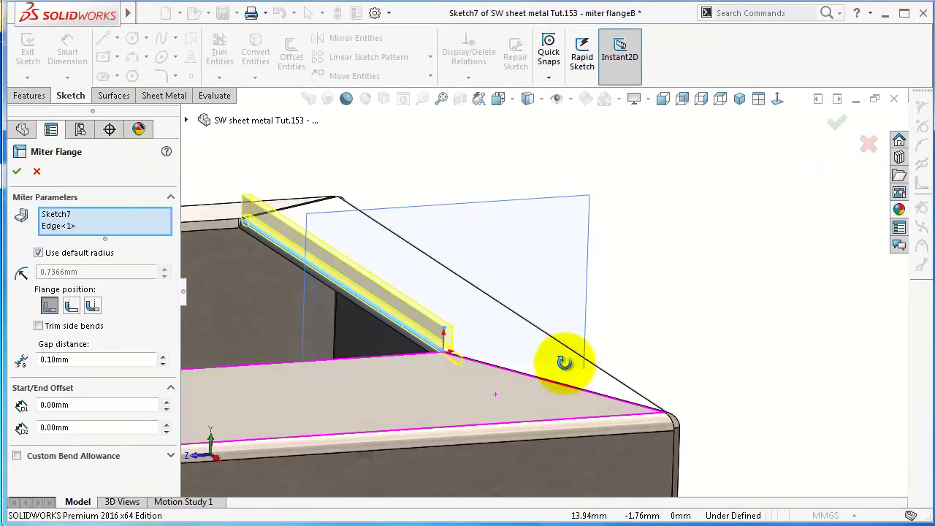
{"action": "middle_click_drag", "start_coordinate": [565, 363], "coordinate": [364, 241]}
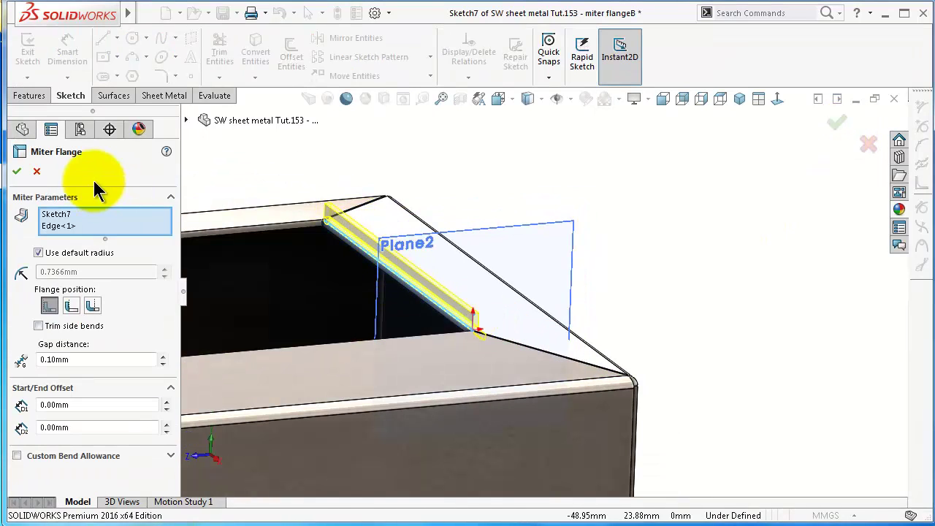
{"action": "left_click", "coordinate": [17, 172]}
{"action": "right_click", "coordinate": [62, 215]}
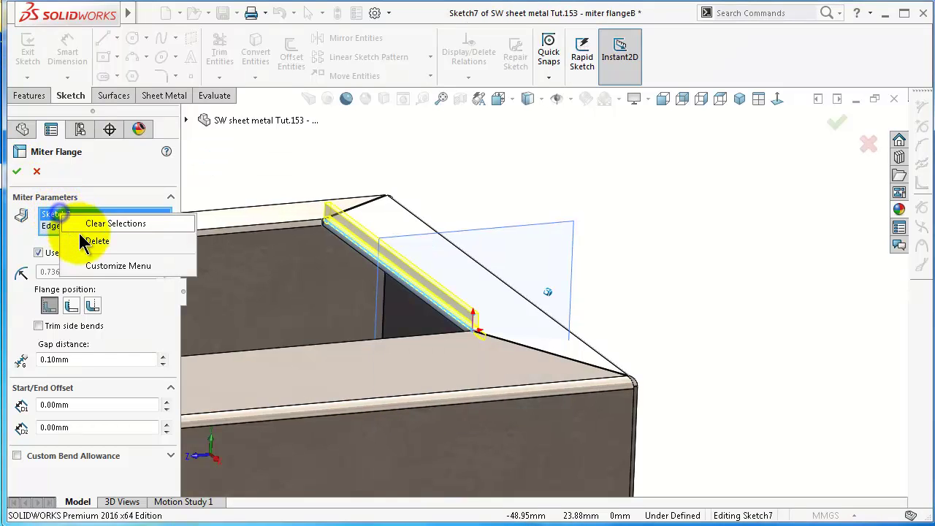
{"action": "left_click", "coordinate": [91, 241]}
{"action": "left_click", "coordinate": [16, 172]}
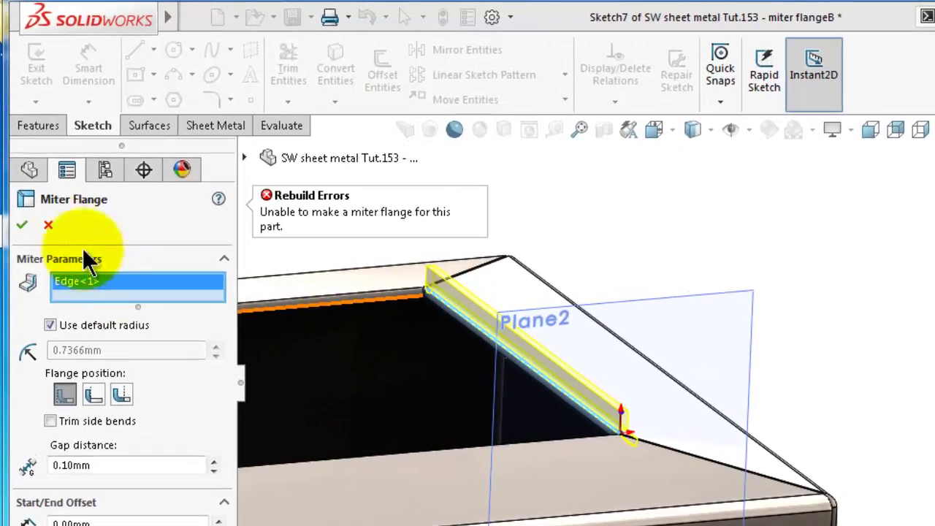
{"action": "left_click", "coordinate": [36, 172]}
{"action": "scroll", "coordinate": [374, 290], "scroll_direction": "up", "scroll_amount": 1}
{"action": "middle_click_drag", "start_coordinate": [373, 290], "coordinate": [378, 321]}
{"action": "left_click", "coordinate": [846, 135]}
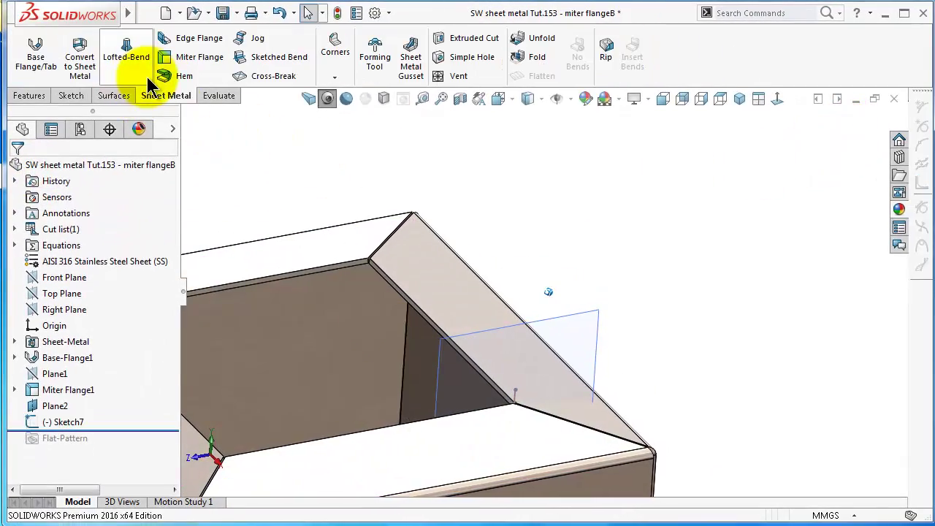
Step: Try a 90° blind edge flange along the top lip's inner edge
{"action": "left_click", "coordinate": [186, 42]}
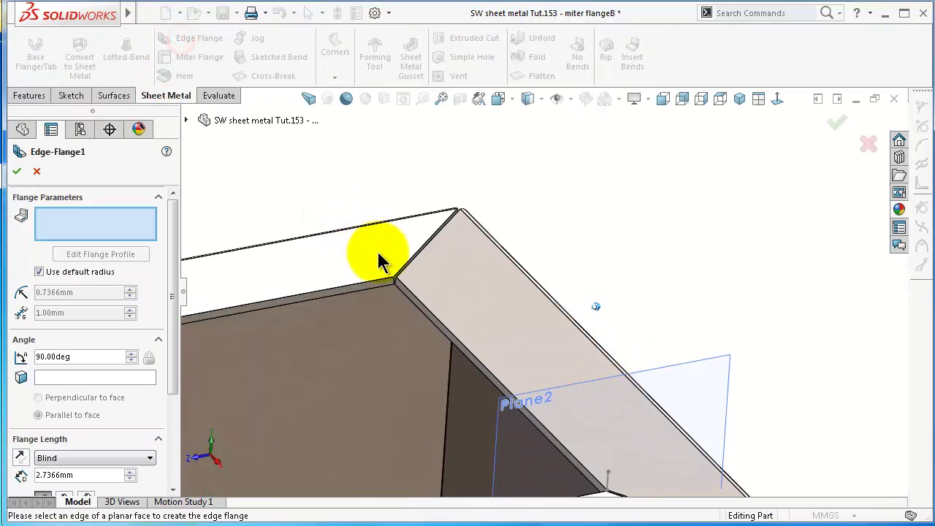
{"action": "left_click", "coordinate": [415, 300]}
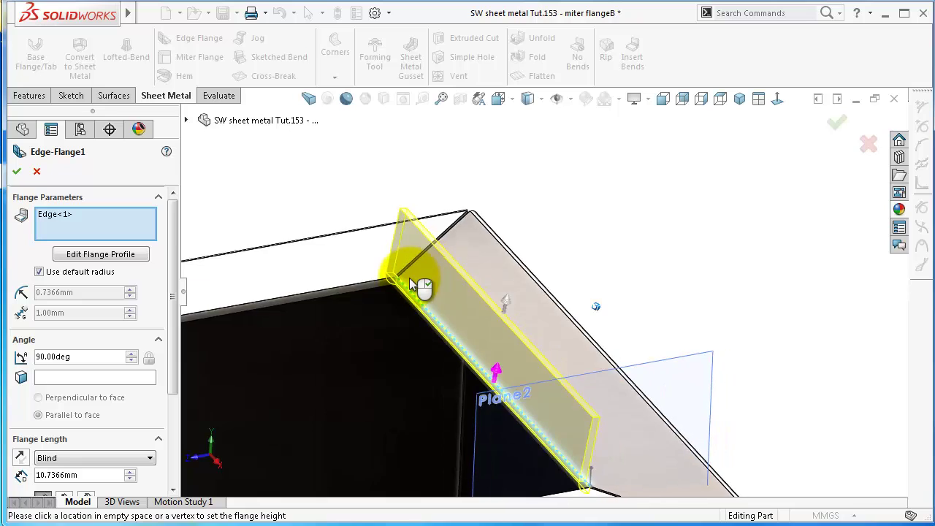
{"action": "middle_click_drag", "start_coordinate": [422, 286], "coordinate": [774, 183]}
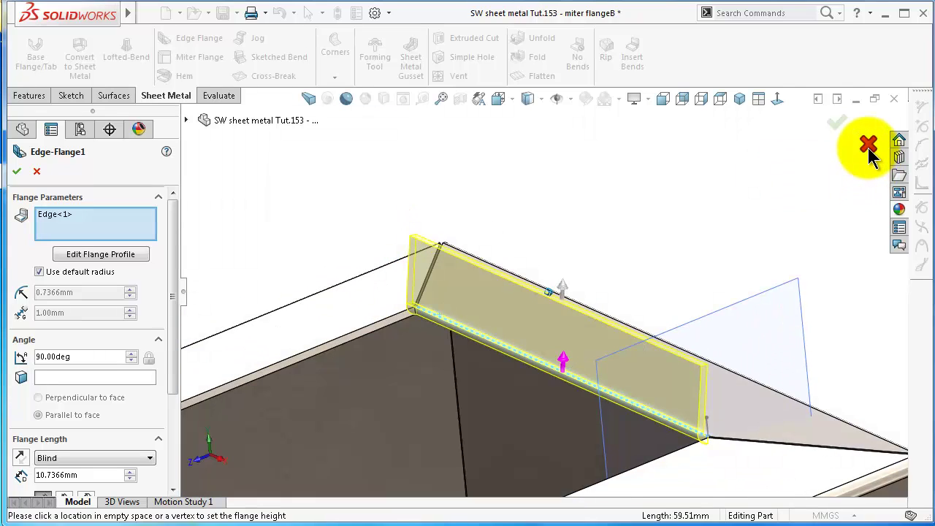
{"action": "left_click", "coordinate": [867, 146]}
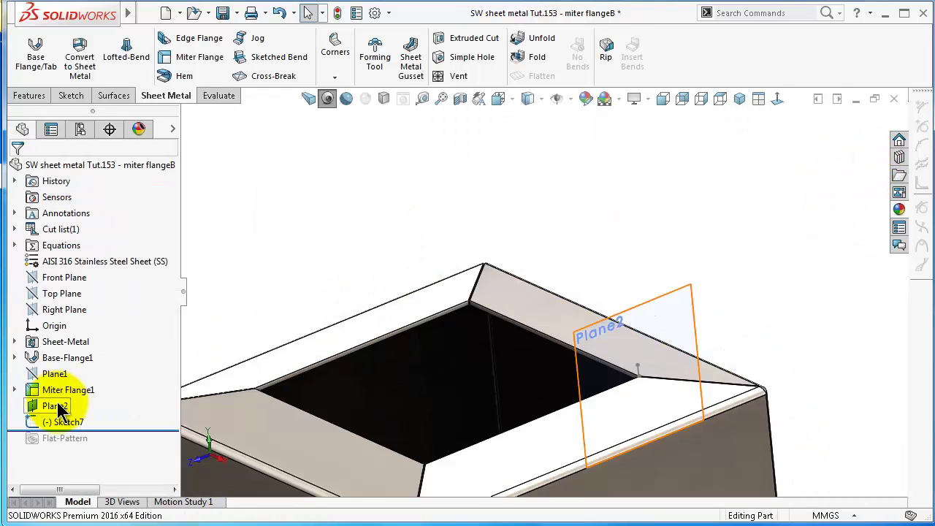
Step: Delete Plane2 together with its dependent Sketch7
{"action": "right_click", "coordinate": [61, 409]}
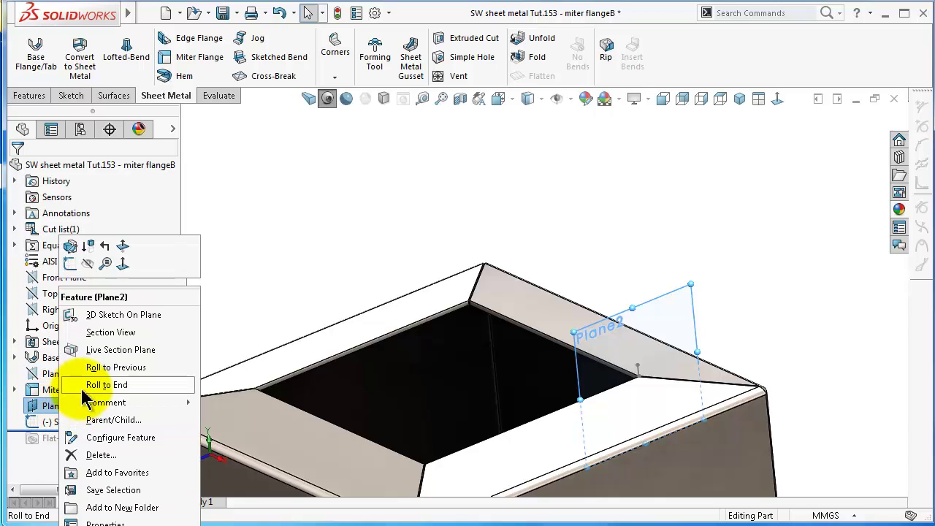
{"action": "left_click", "coordinate": [99, 456]}
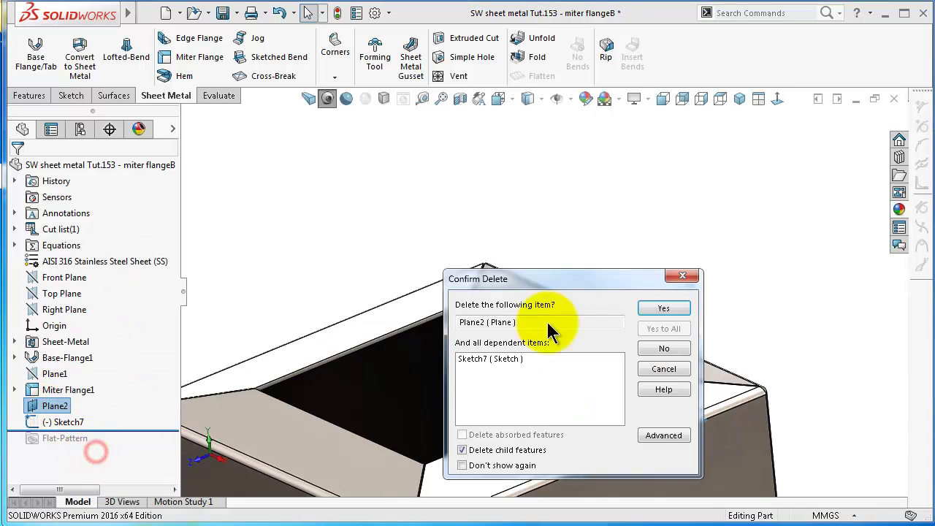
{"action": "left_click", "coordinate": [663, 308]}
{"action": "left_click", "coordinate": [73, 390]}
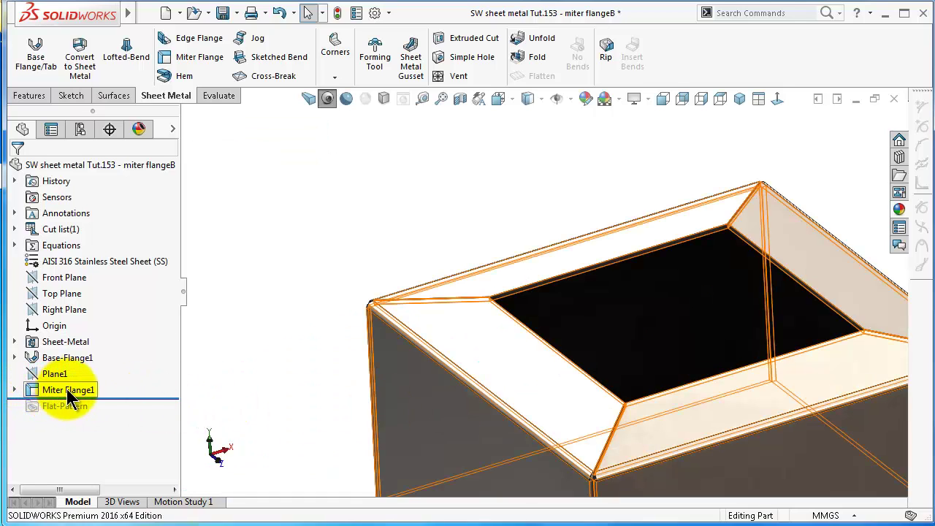
{"action": "scroll", "coordinate": [564, 363], "scroll_direction": "up", "scroll_amount": 2}
{"action": "scroll", "coordinate": [621, 363], "scroll_direction": "down", "scroll_amount": 2}
{"action": "scroll", "coordinate": [669, 352], "scroll_direction": "up", "scroll_amount": 3}
{"action": "scroll", "coordinate": [734, 324], "scroll_direction": "down", "scroll_amount": 2}
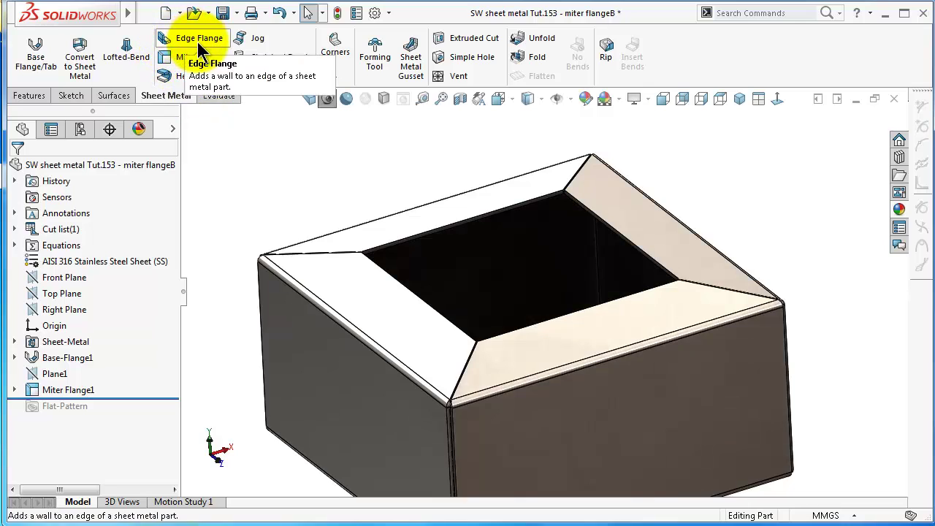
Step: Edit the miter flange's profile sketch, adding a vertical line about 12 mm long from its free end and a horizontal line pointing inward
{"action": "left_click", "coordinate": [59, 391]}
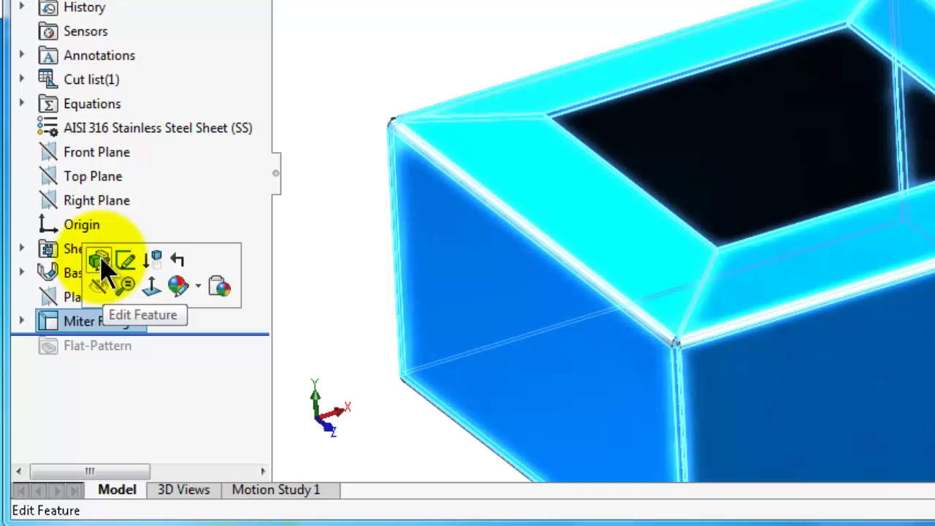
{"action": "left_click", "coordinate": [23, 322]}
{"action": "left_click", "coordinate": [95, 226]}
{"action": "left_click", "coordinate": [121, 194]}
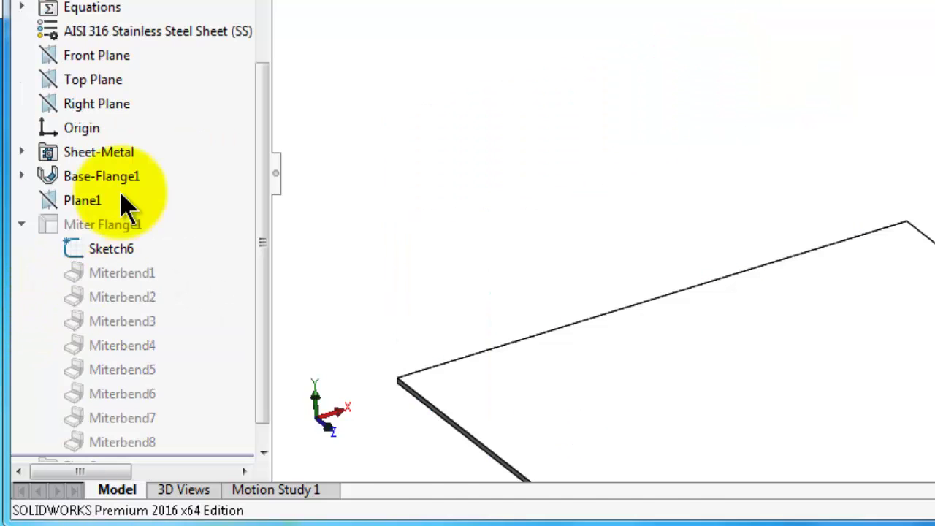
{"action": "left_click", "coordinate": [893, 33]}
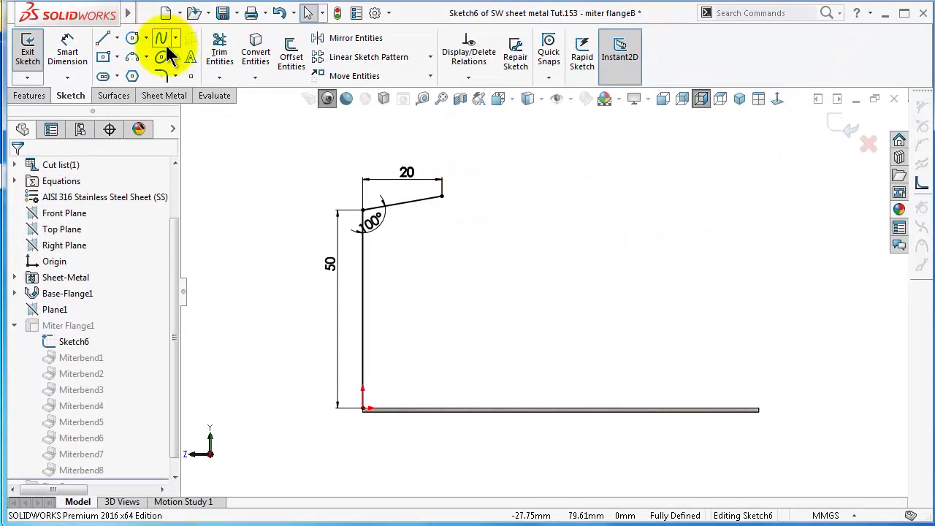
{"action": "left_click", "coordinate": [103, 38]}
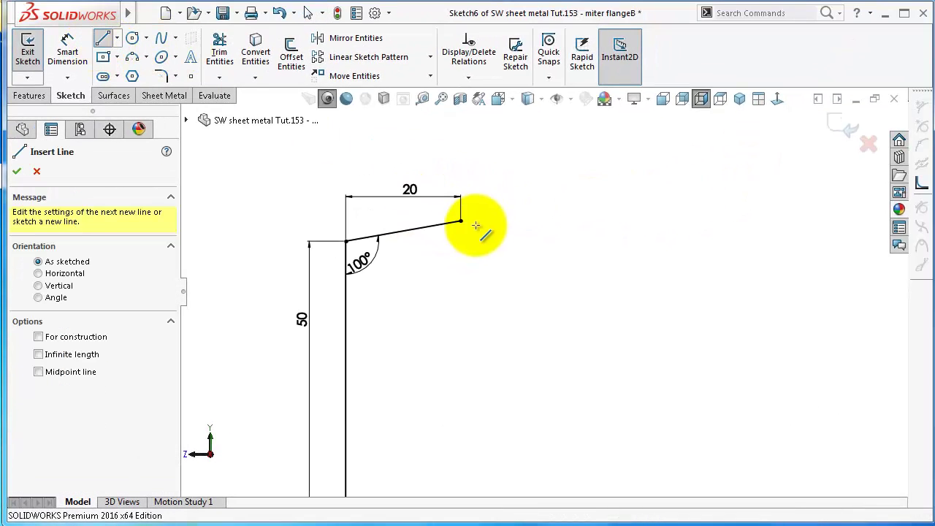
{"action": "left_click", "coordinate": [462, 220]}
{"action": "left_click", "coordinate": [462, 150]}
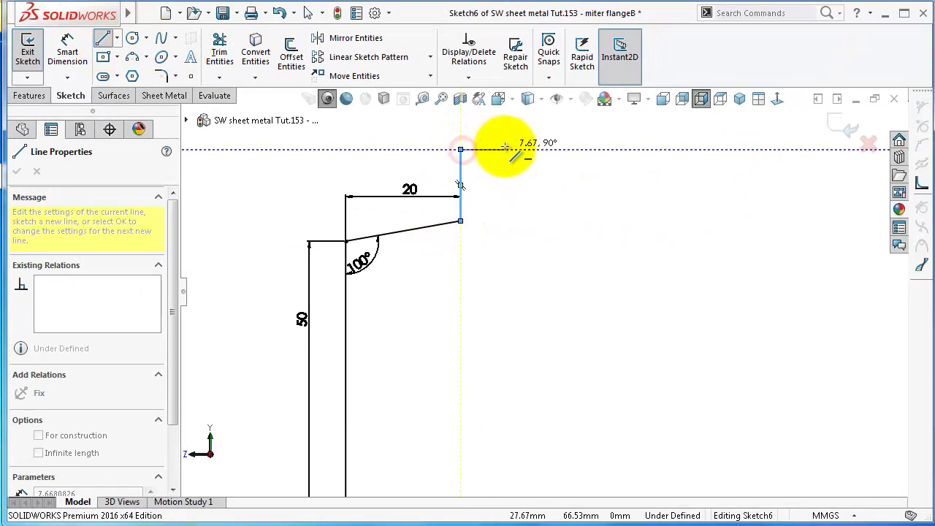
{"action": "left_click", "coordinate": [518, 148]}
Step: Make the two new profile lines equal in length and dimension the vertical one to 10 mm
{"action": "left_click", "coordinate": [505, 149], "text": "ctrl"}
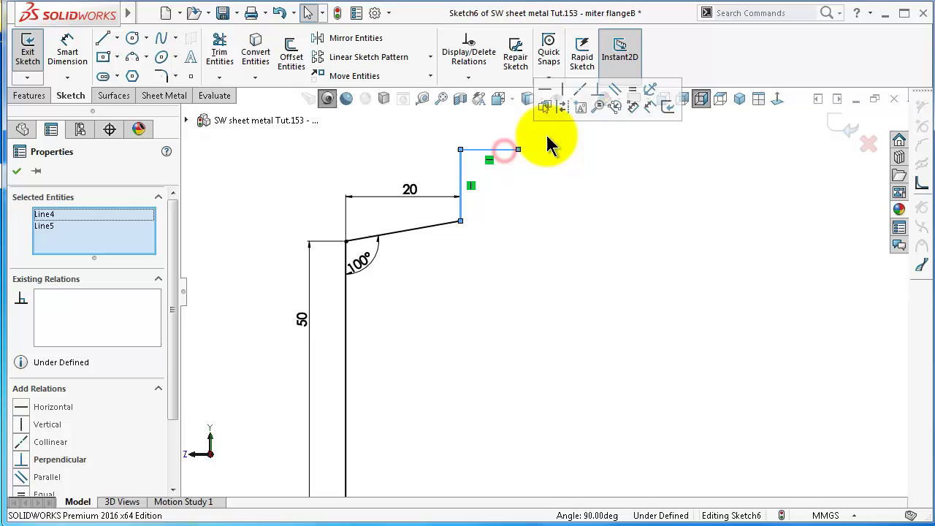
{"action": "left_click", "coordinate": [634, 90]}
{"action": "scroll", "coordinate": [376, 161], "scroll_direction": "up", "scroll_amount": 1}
{"action": "right_click_drag", "start_coordinate": [371, 177], "coordinate": [374, 144]}
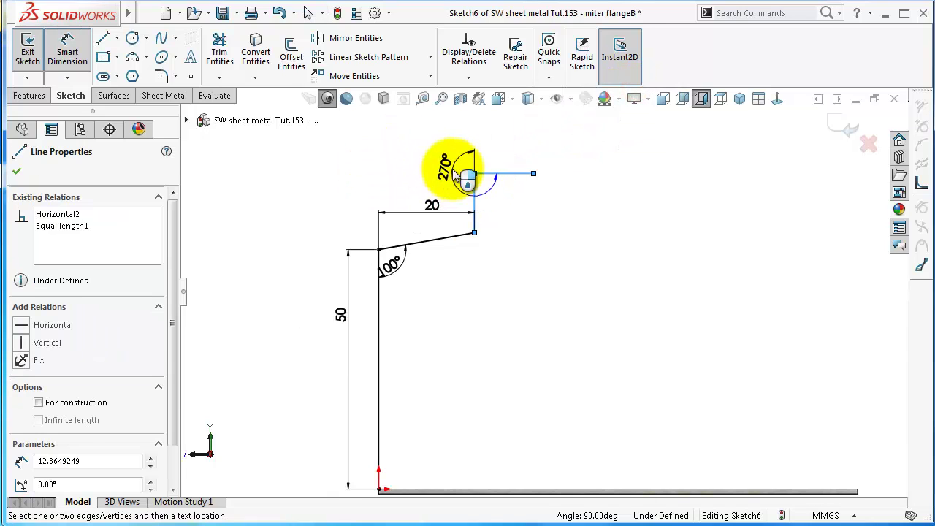
{"action": "key", "text": "Escape"}
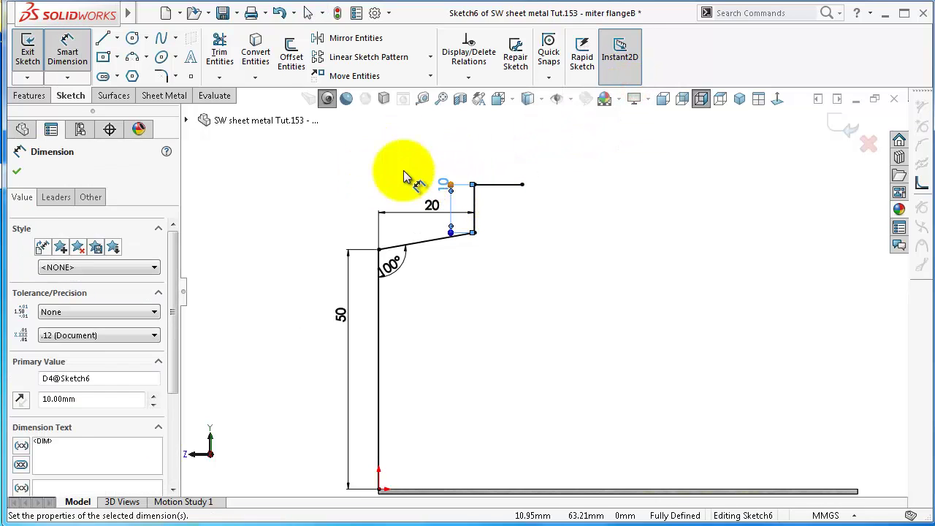
{"action": "left_click", "coordinate": [364, 143]}
Step: Examine the stepped box from several angles, checking which walls belong to the Base-Flange1 and Miter Flange1 features
{"action": "scroll", "coordinate": [589, 192], "scroll_direction": "up", "scroll_amount": 2}
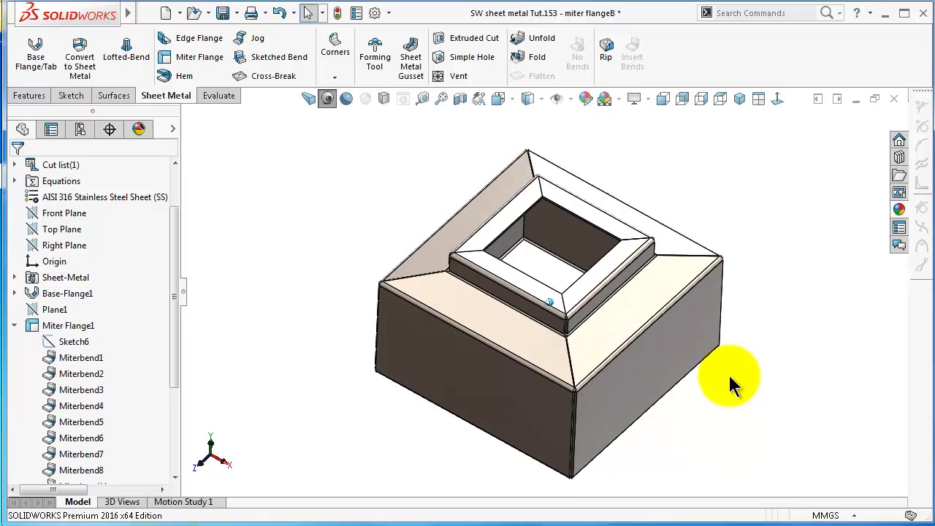
{"action": "left_click", "coordinate": [14, 326]}
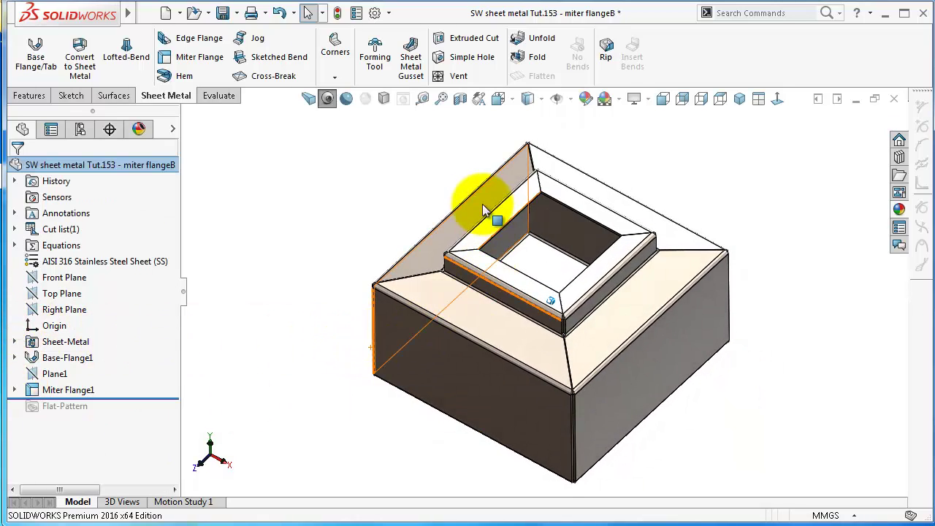
{"action": "left_click", "coordinate": [68, 360]}
{"action": "left_click", "coordinate": [69, 392]}
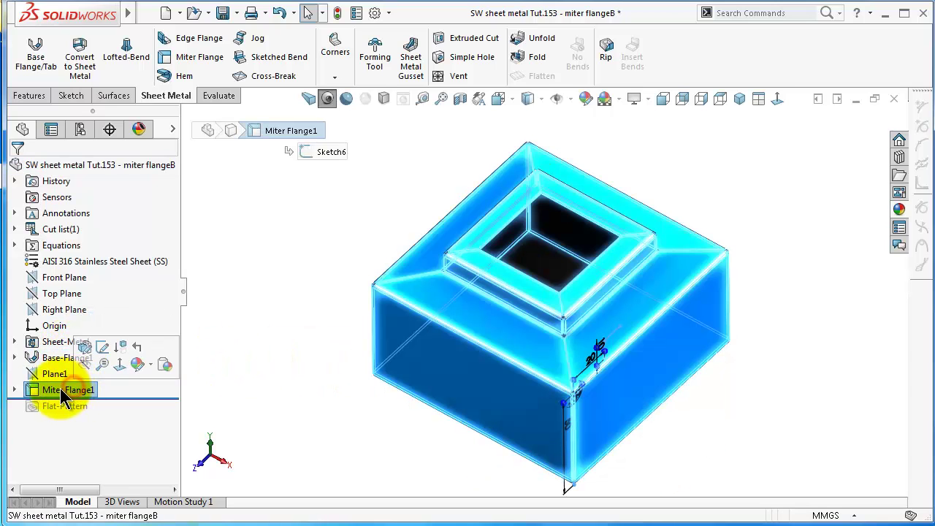
{"action": "left_click", "coordinate": [299, 402]}
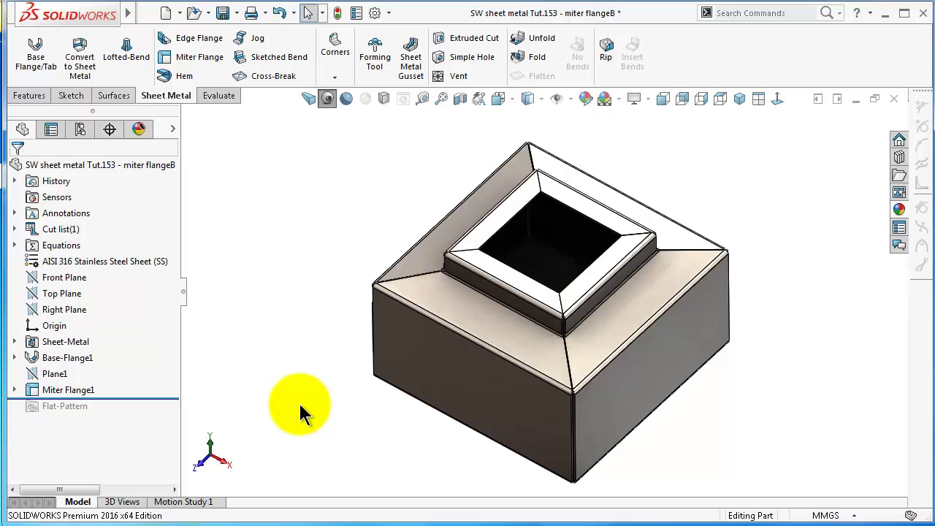
{"action": "key", "text": "Left"}
{"action": "key", "text": "Left"}
{"action": "key", "text": "Left"}
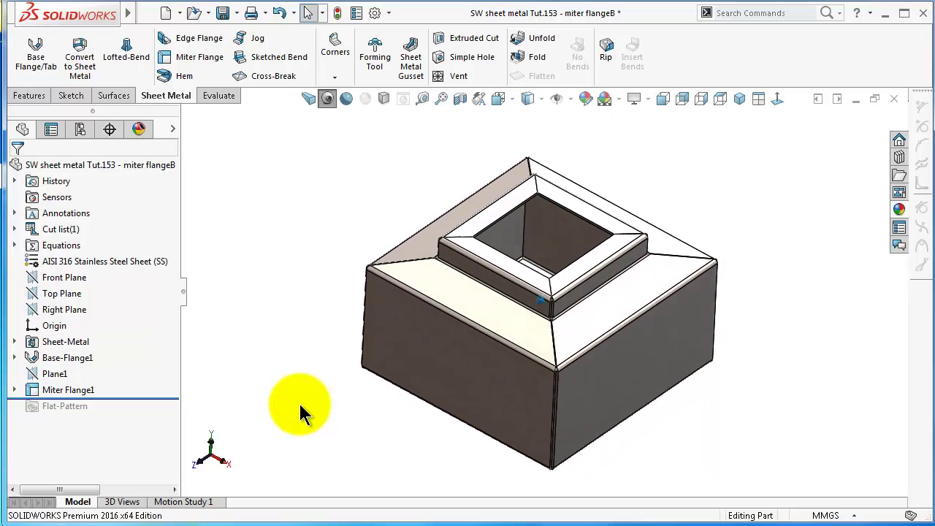
{"action": "scroll", "coordinate": [570, 333], "scroll_direction": "down", "scroll_amount": 5}
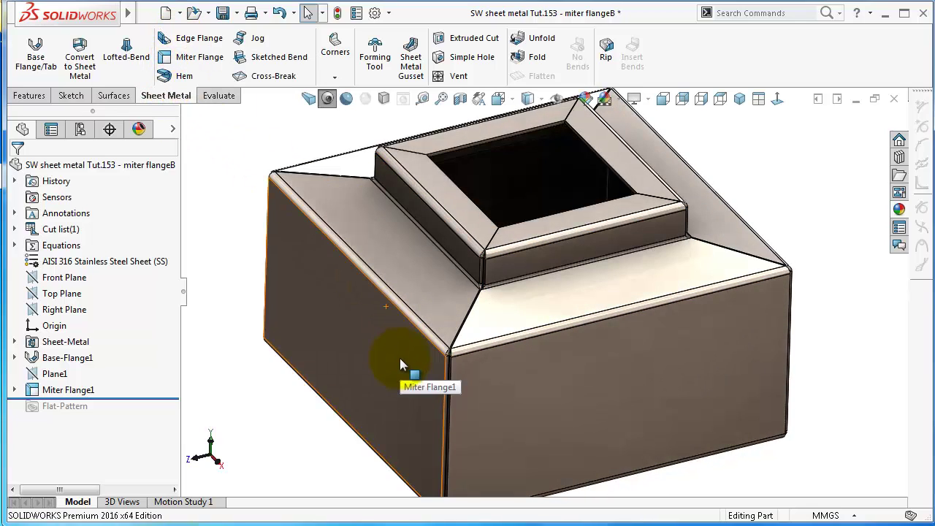
{"action": "left_click", "coordinate": [401, 358]}
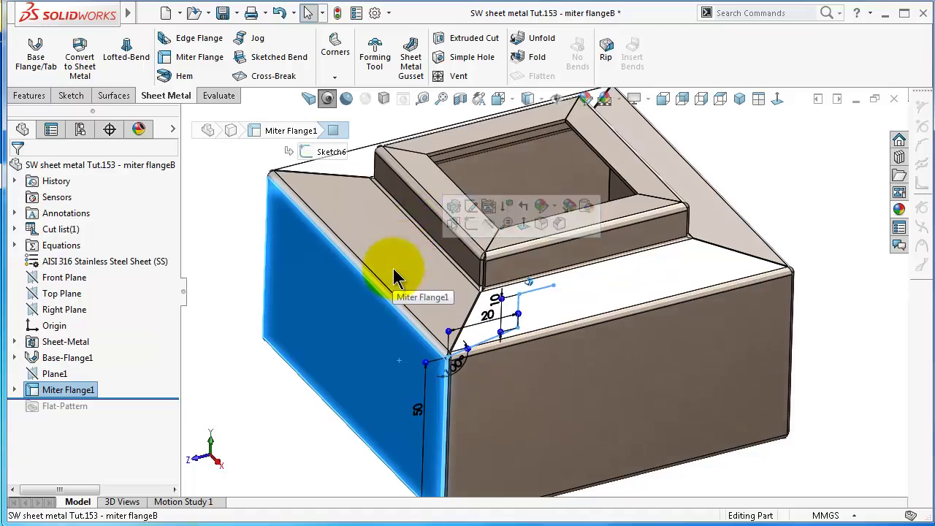
{"action": "left_click", "coordinate": [476, 227]}
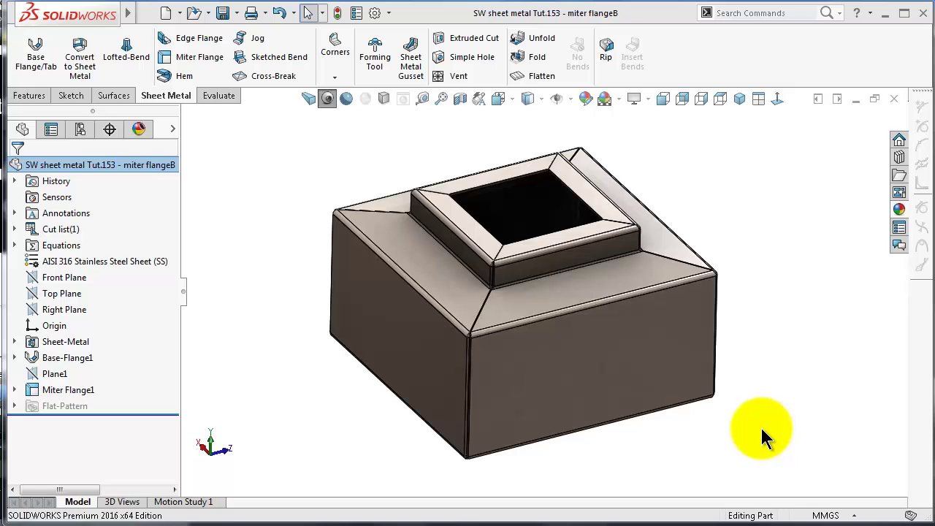
Step: Reopen the miter flange's profile sketch and draw a three-point arc of about 4.2 mm radius from the upper horizontal line's free end
{"action": "left_click", "coordinate": [13, 390]}
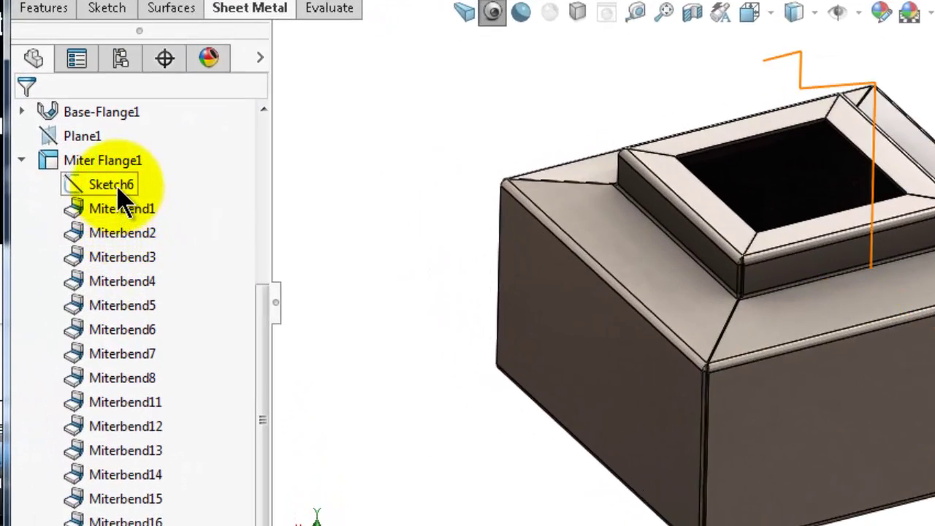
{"action": "left_click", "coordinate": [114, 185]}
{"action": "left_click", "coordinate": [133, 126]}
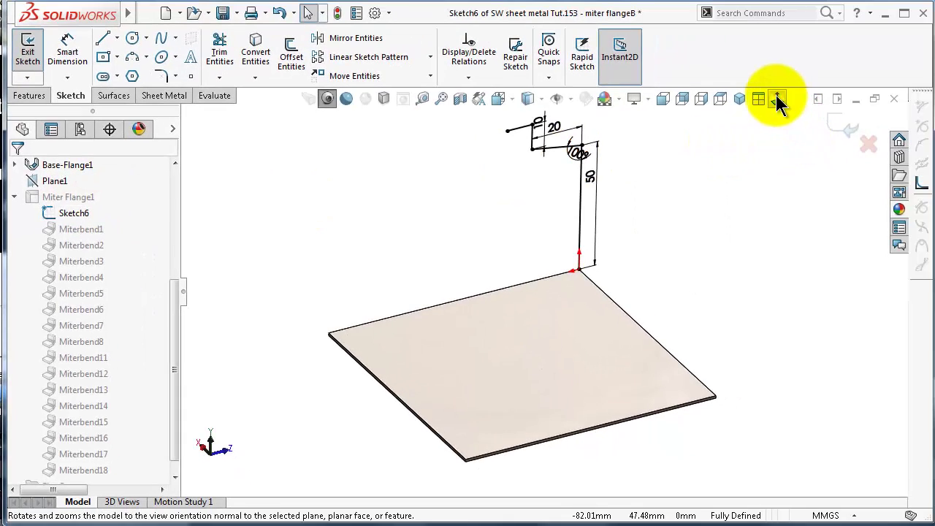
{"action": "left_click", "coordinate": [778, 100]}
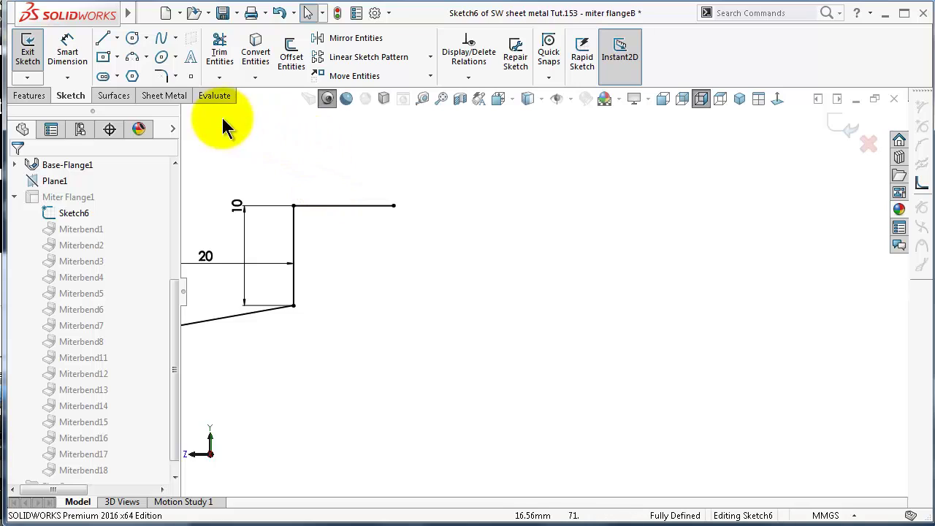
{"action": "left_click", "coordinate": [133, 59]}
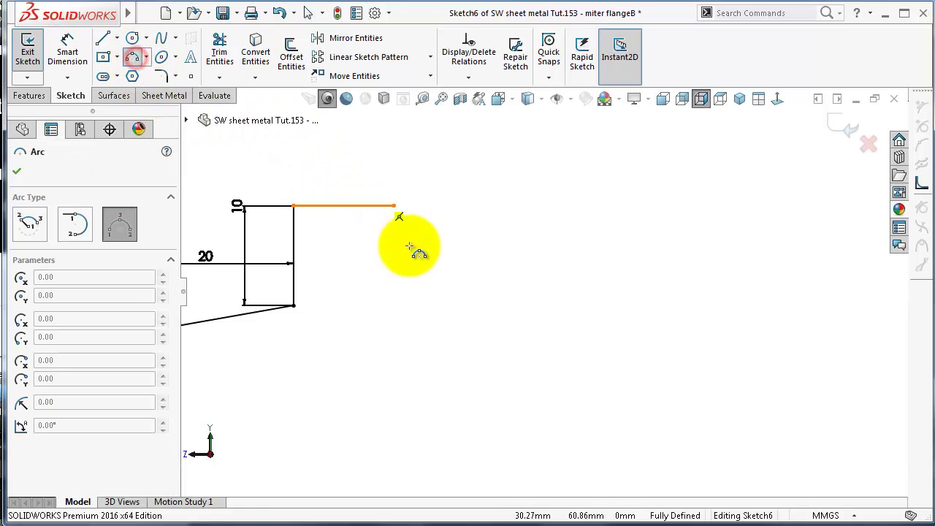
{"action": "left_click", "coordinate": [396, 207]}
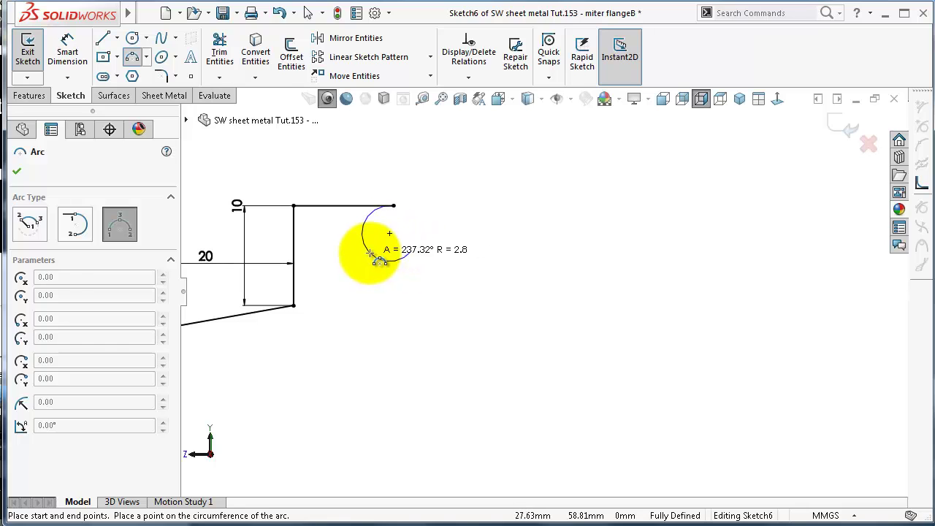
{"action": "left_click", "coordinate": [391, 219]}
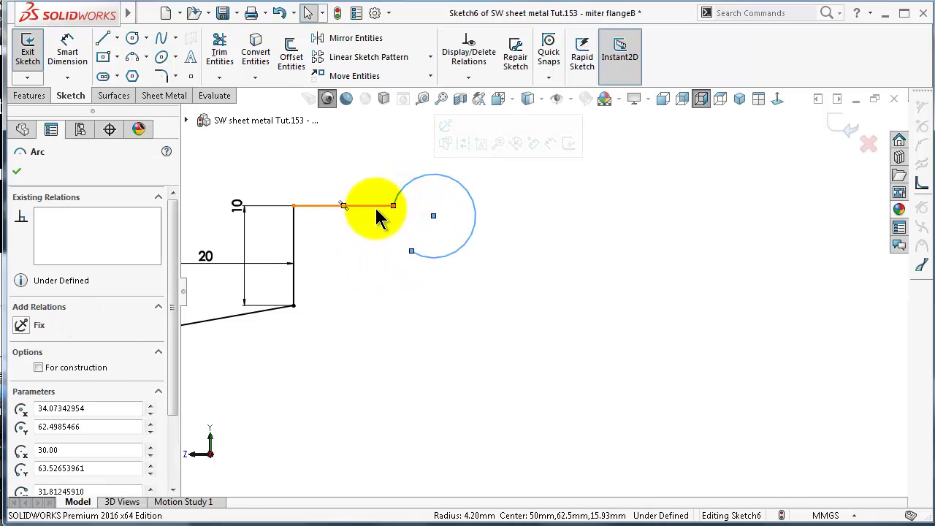
Step: Make the new arc tangent to the upper horizontal line of the profile
{"action": "left_click", "coordinate": [377, 207]}
{"action": "left_click", "coordinate": [402, 194], "text": "ctrl"}
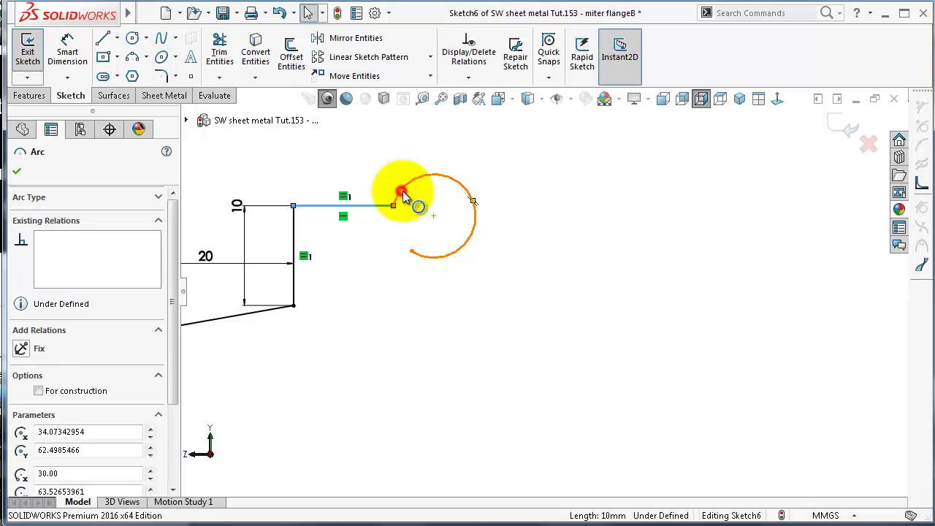
{"action": "left_click", "coordinate": [439, 133]}
{"action": "left_click", "coordinate": [505, 239]}
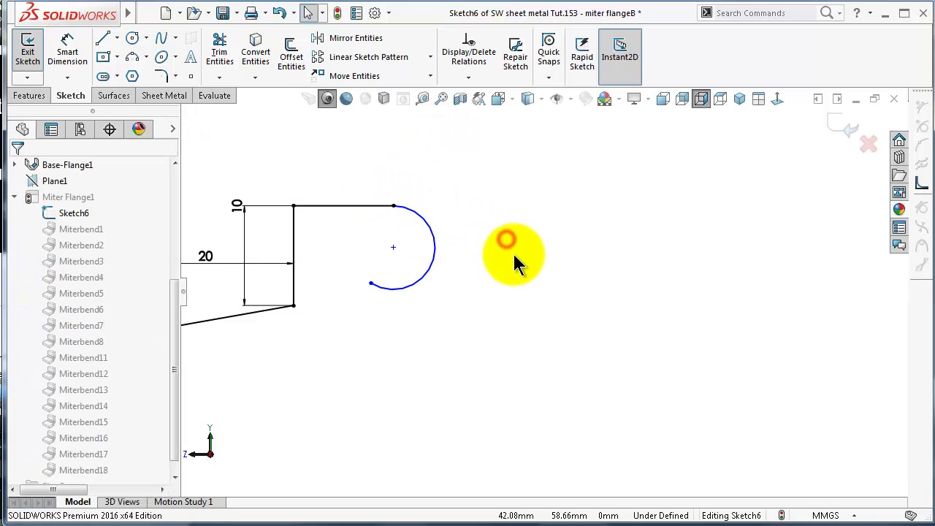
Step: Dimension the arc's radius to 2 mm
{"action": "right_click_drag", "start_coordinate": [515, 254], "coordinate": [520, 178]}
{"action": "left_click", "coordinate": [431, 236]}
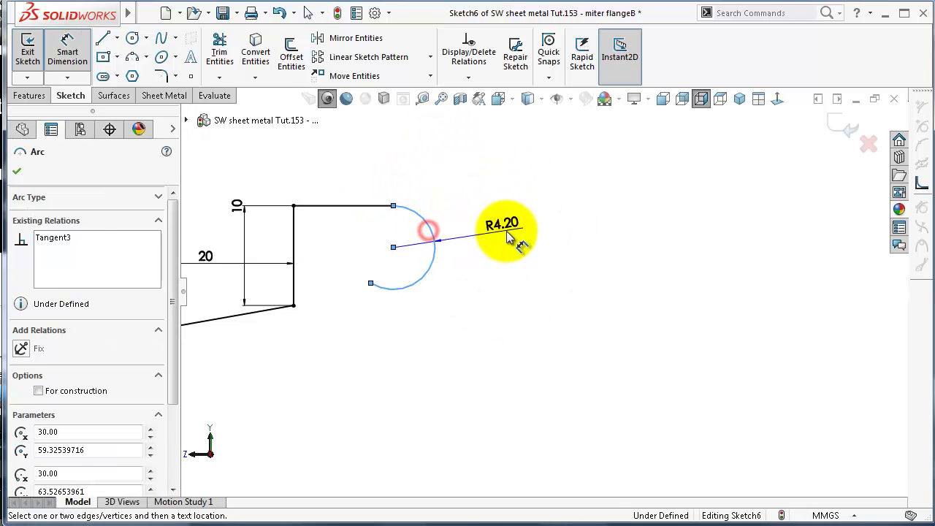
{"action": "left_click", "coordinate": [513, 237]}
{"action": "type", "text": "20114245mm"}
{"action": "key", "text": "Return"}
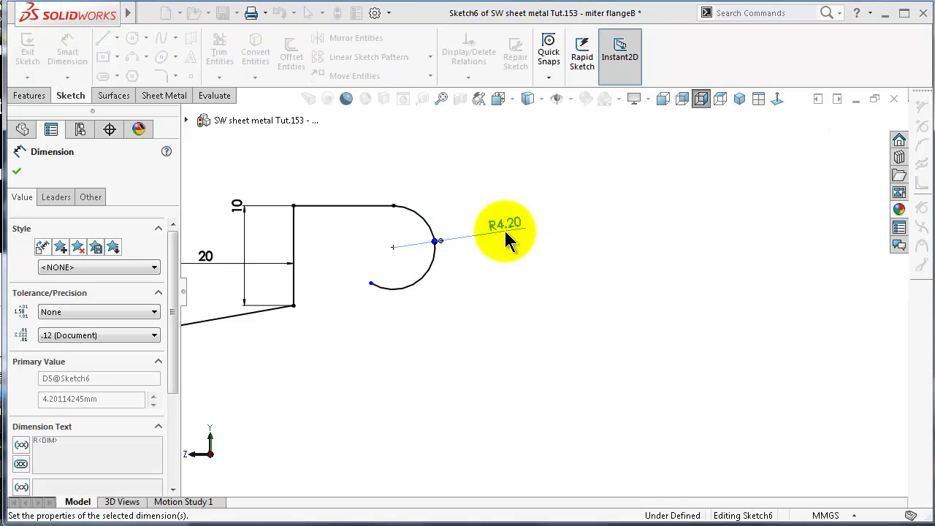
Step: Dimension the distance between the arc's open end and the upper horizontal line to 1 mm
{"action": "scroll", "coordinate": [394, 249], "scroll_direction": "down", "scroll_amount": 2}
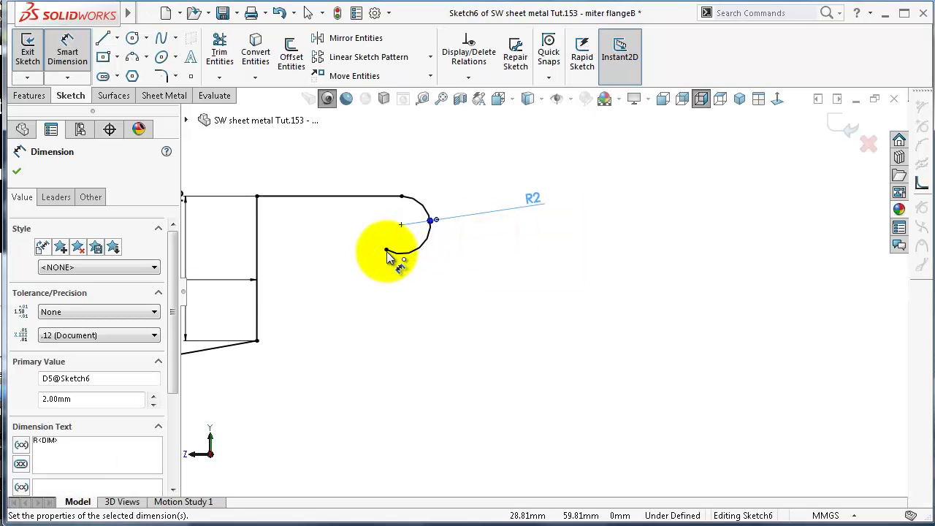
{"action": "left_click", "coordinate": [380, 278]}
{"action": "left_click", "coordinate": [386, 250]}
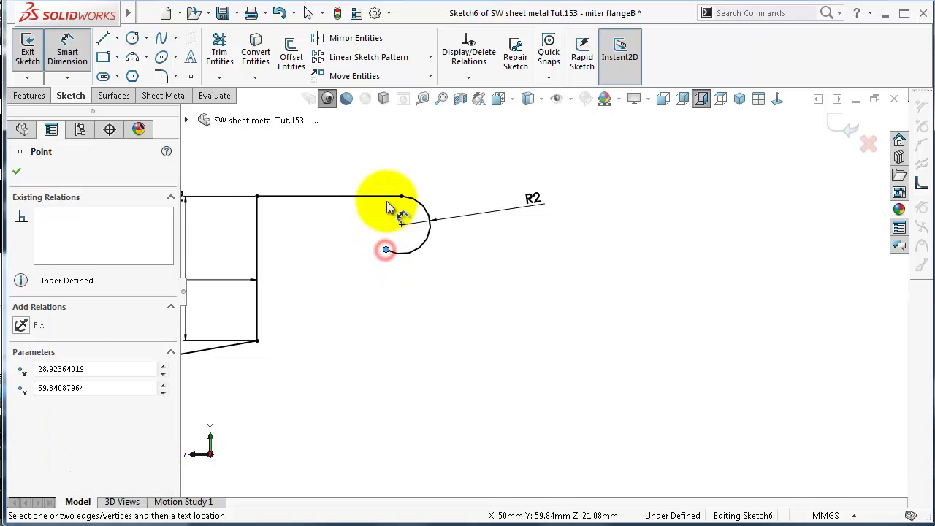
{"action": "left_click", "coordinate": [387, 197]}
{"action": "left_click", "coordinate": [364, 222]}
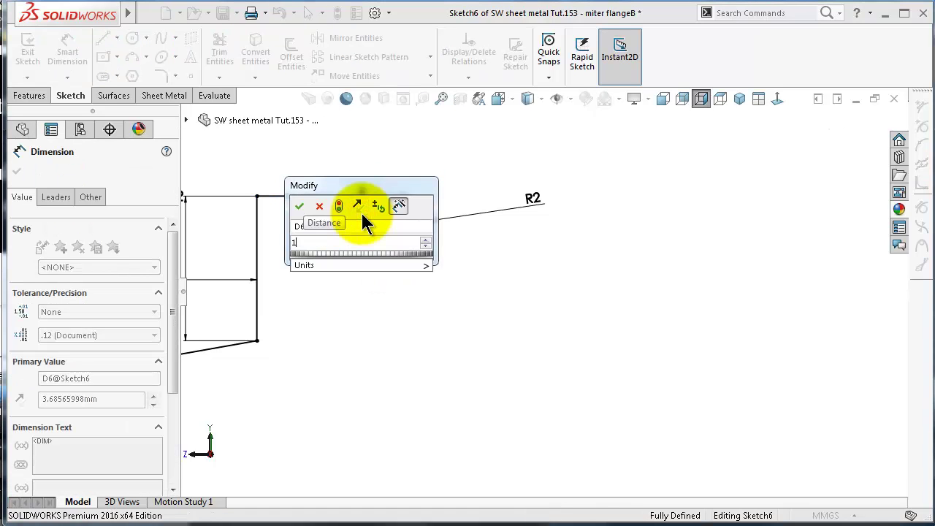
{"action": "key", "text": "Return"}
{"action": "left_click", "coordinate": [453, 170]}
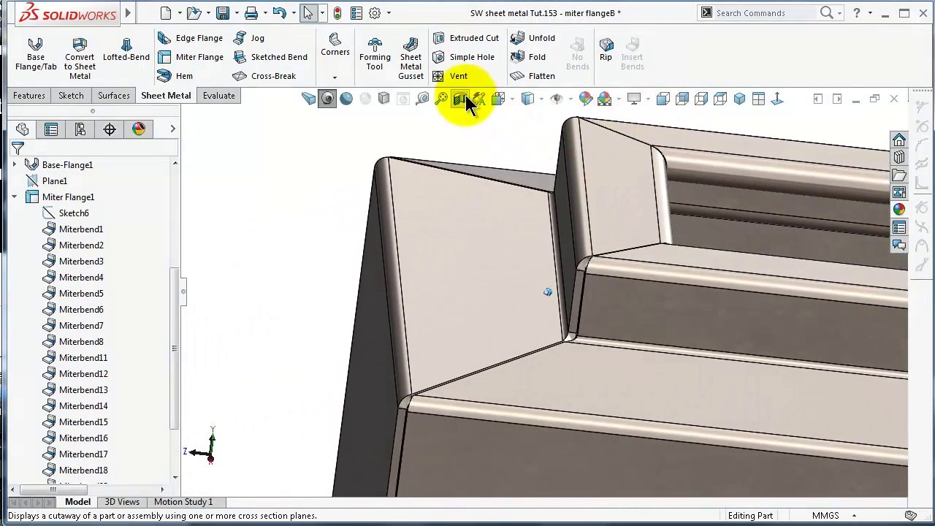
Step: Section the box along the Front Plane with a 0 mm offset to inspect the curled inner lip
{"action": "left_click", "coordinate": [473, 100]}
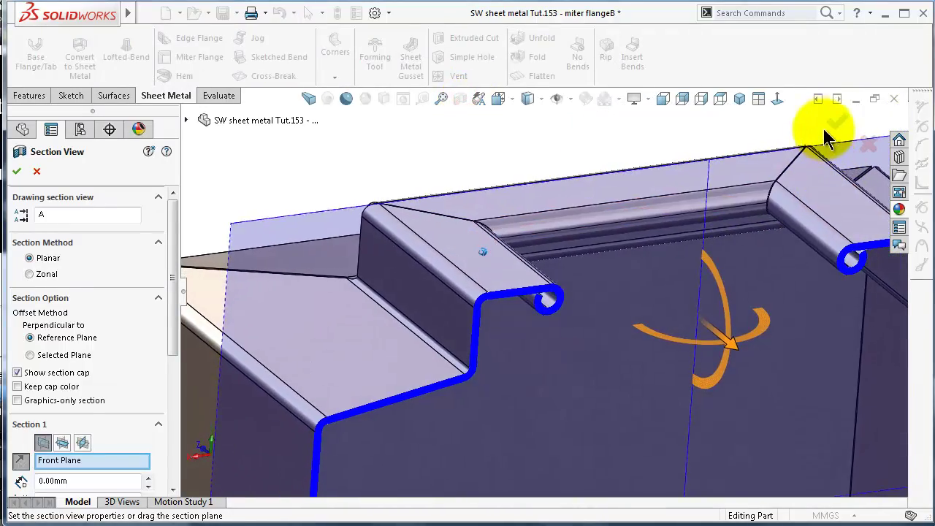
{"action": "left_click", "coordinate": [837, 122]}
{"action": "scroll", "coordinate": [747, 187], "scroll_direction": "up", "scroll_amount": 3}
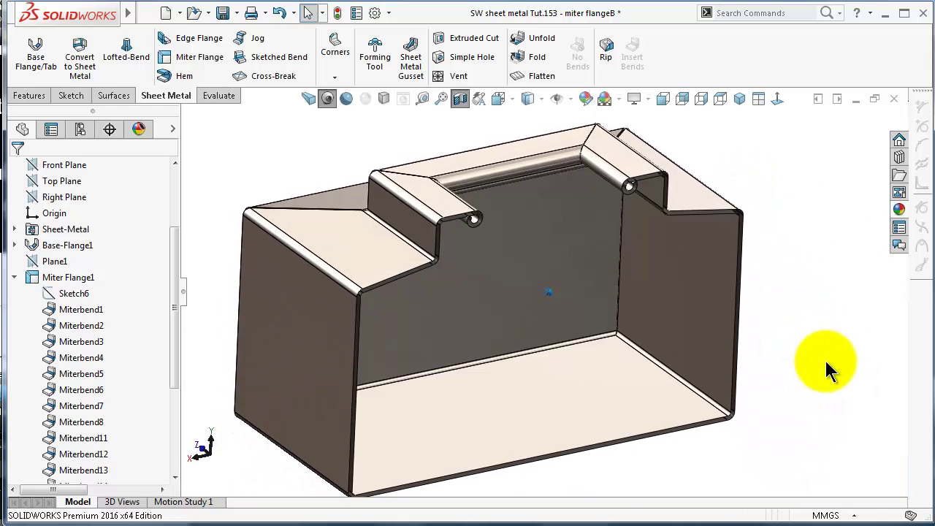
Step: Flatten the sheet metal box, turn off the section view and select the flat pattern's face
{"action": "left_click", "coordinate": [544, 76]}
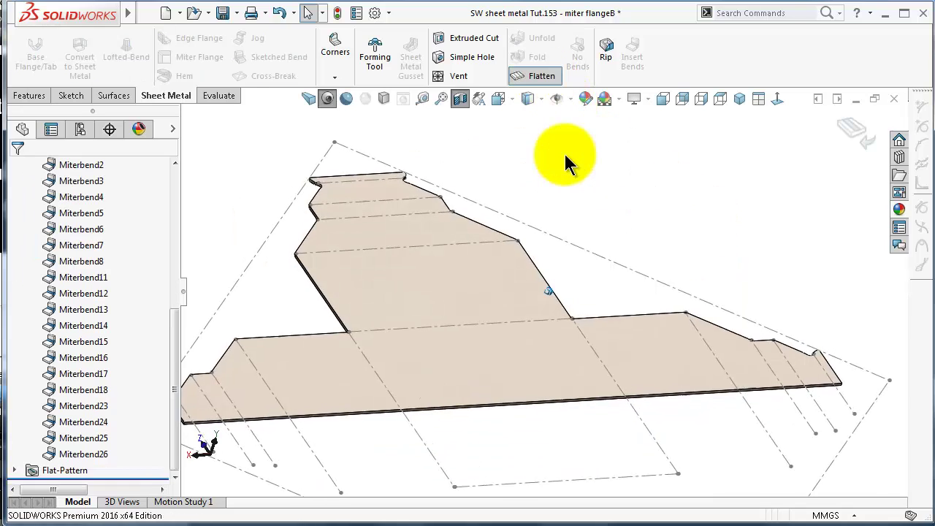
{"action": "left_click", "coordinate": [459, 104]}
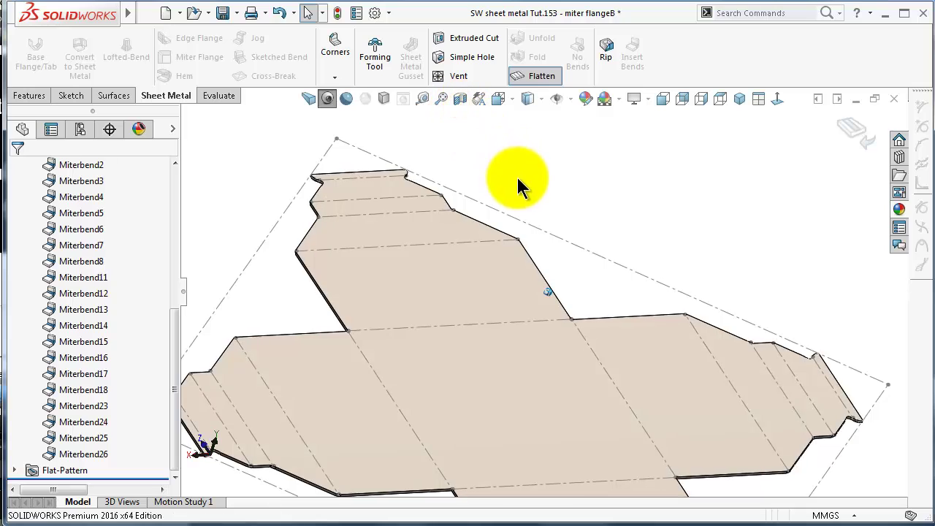
{"action": "left_click", "coordinate": [495, 261]}
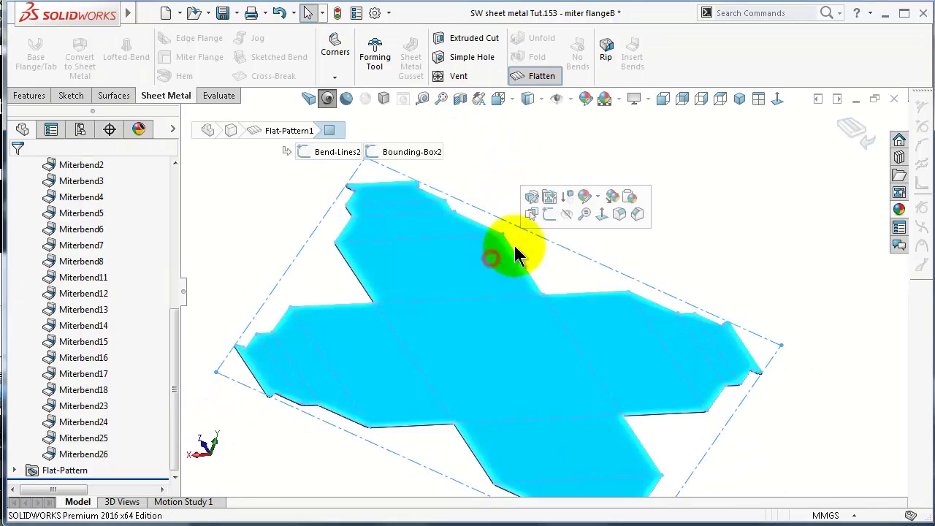
Step: Examine the flat pattern's outline and bend lines face-on and from several angles, and return the box to its folded state
{"action": "left_click", "coordinate": [599, 214]}
{"action": "left_click", "coordinate": [724, 227]}
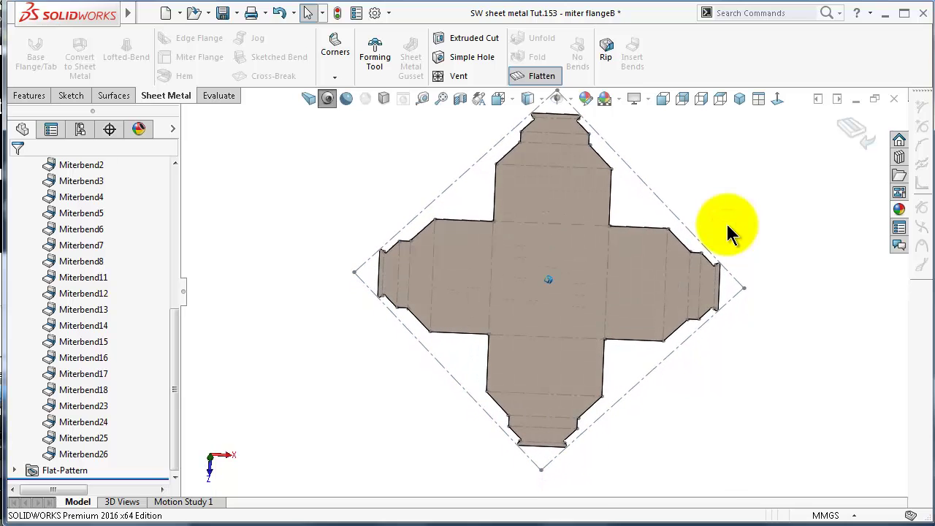
{"action": "key", "text": "alt+Right"}
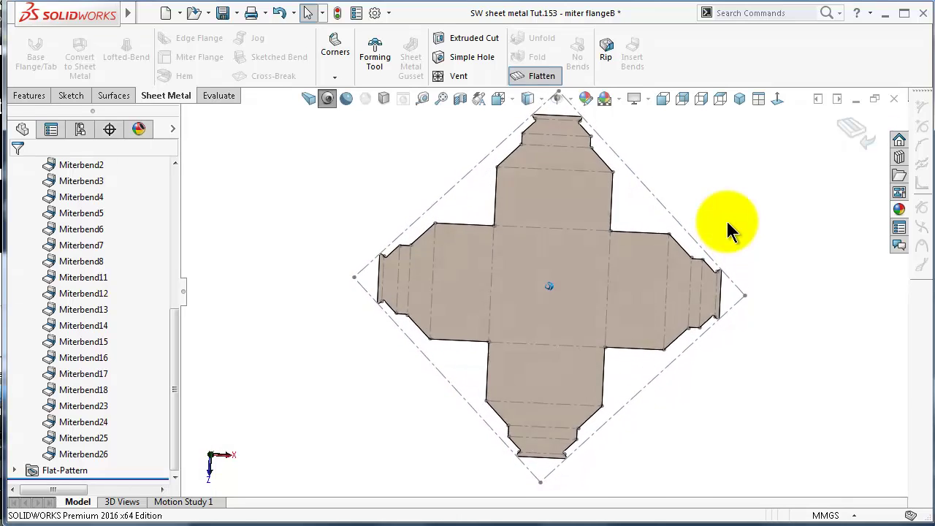
{"action": "key", "text": "Up"}
{"action": "key", "text": "Up"}
{"action": "key", "text": "Up"}
{"action": "key", "text": "Up"}
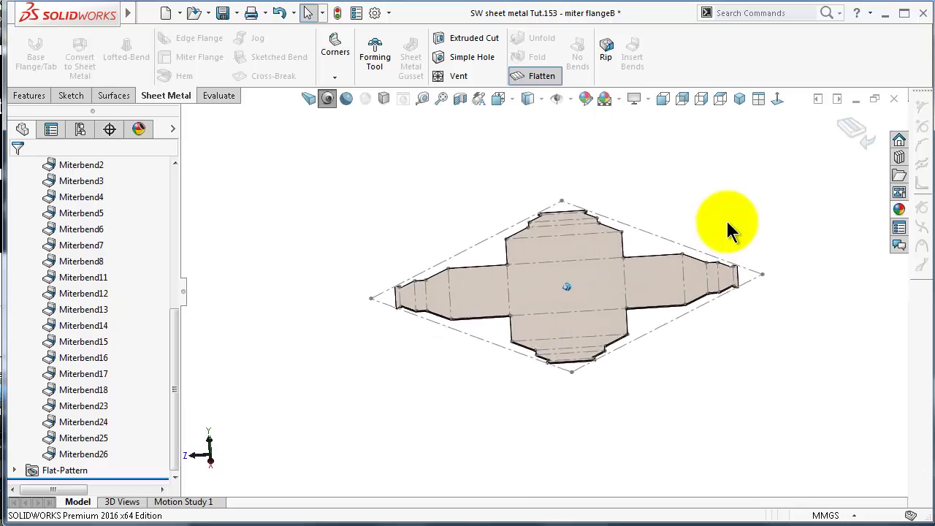
{"action": "key", "text": "Left"}
{"action": "key", "text": "Left"}
{"action": "key", "text": "Left"}
{"action": "key", "text": "Left"}
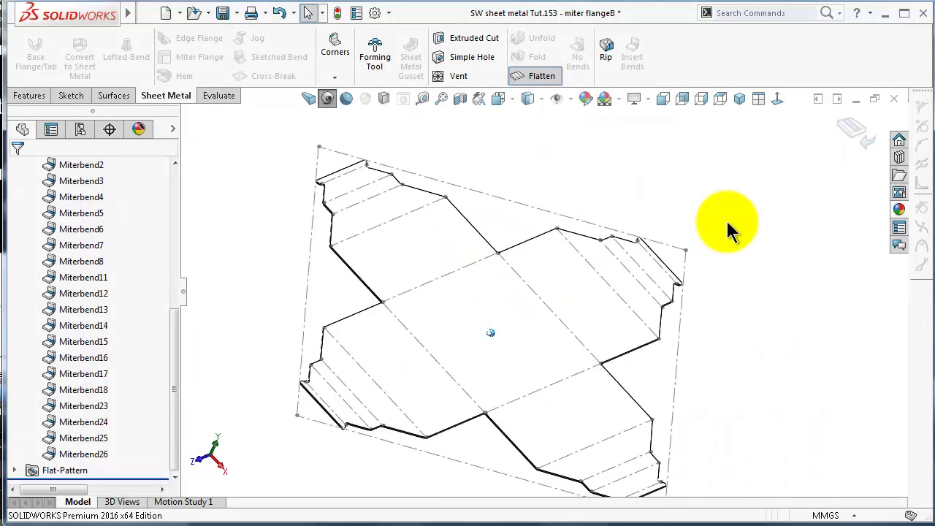
{"action": "key", "text": "Up"}
{"action": "key", "text": "Down"}
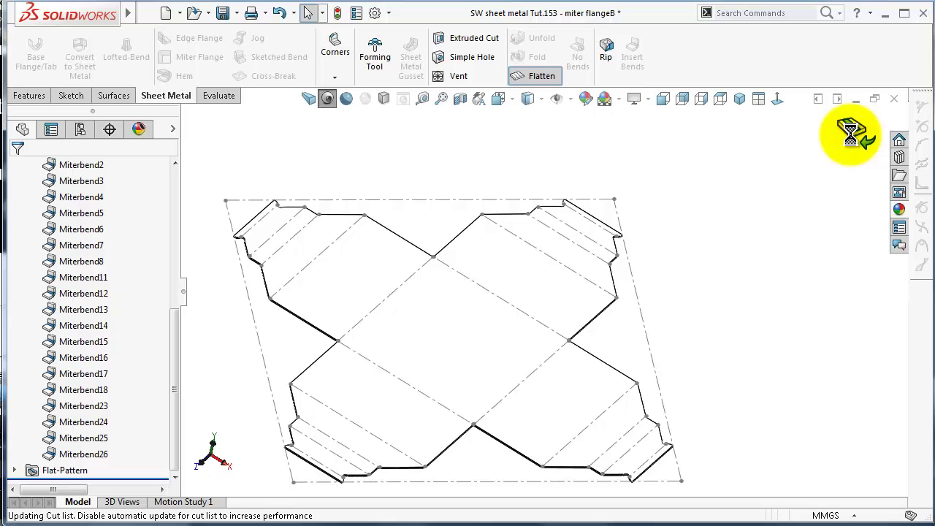
{"action": "left_click", "coordinate": [850, 134]}
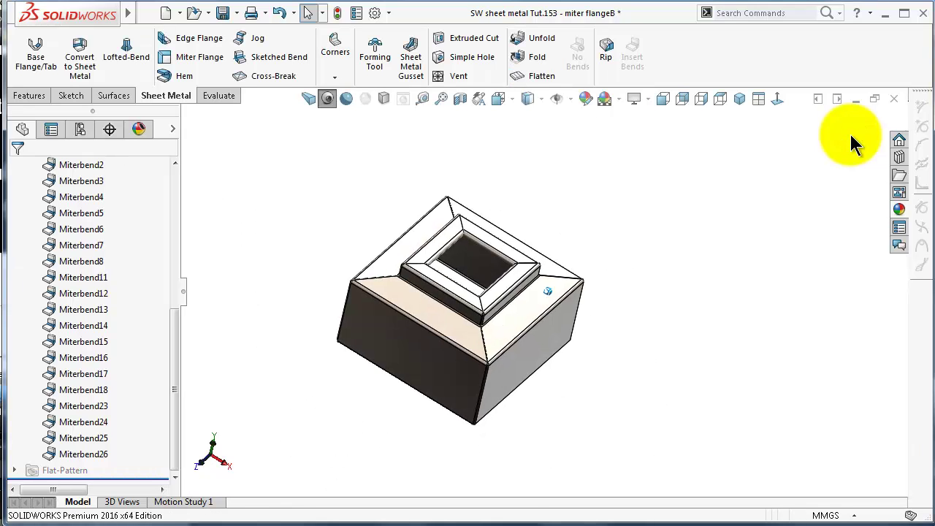